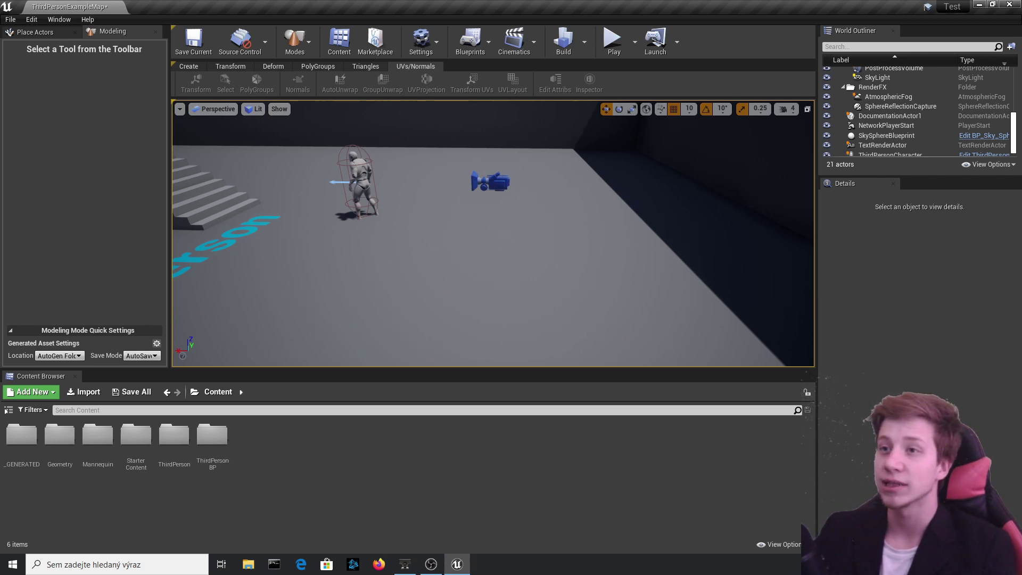
Step: Open the Plugins list and search the built-in plugins for "mesh"
mouse_move(415, 266)
right_down()
mouse_move(325, 266)
mouse_move(416, 266)
right_up()
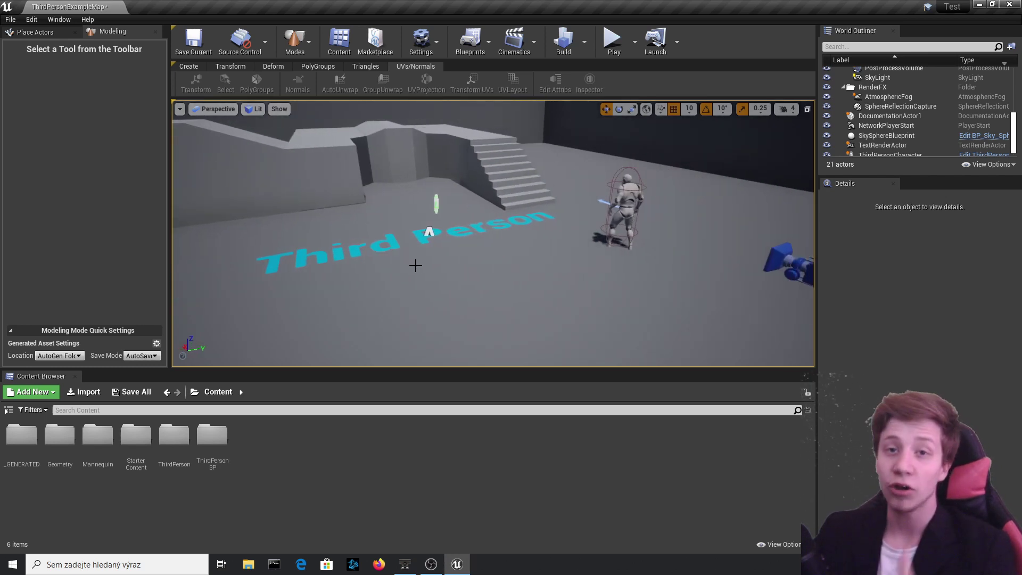
click(517, 229)
click(59, 19)
click(30, 19)
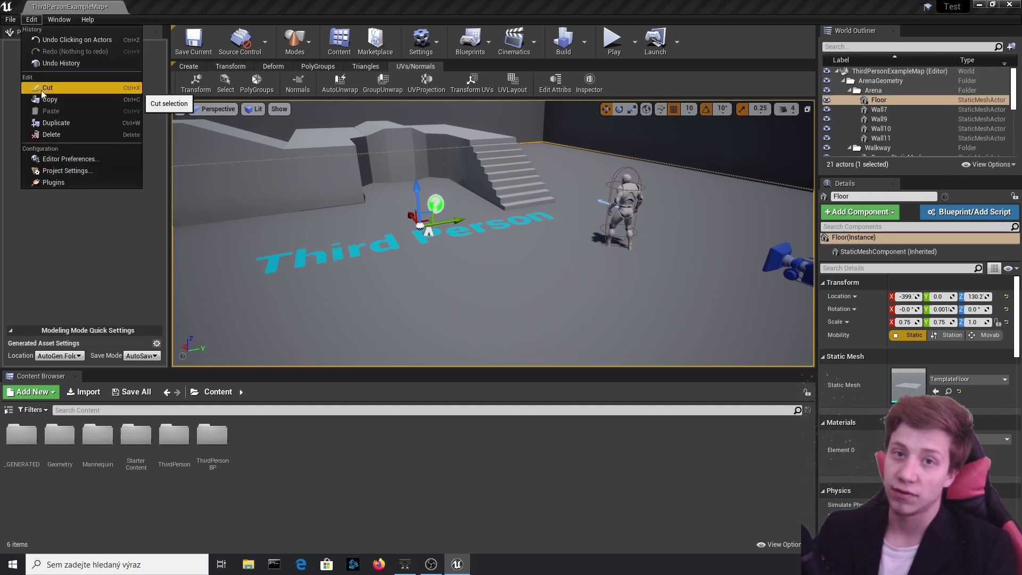
click(77, 185)
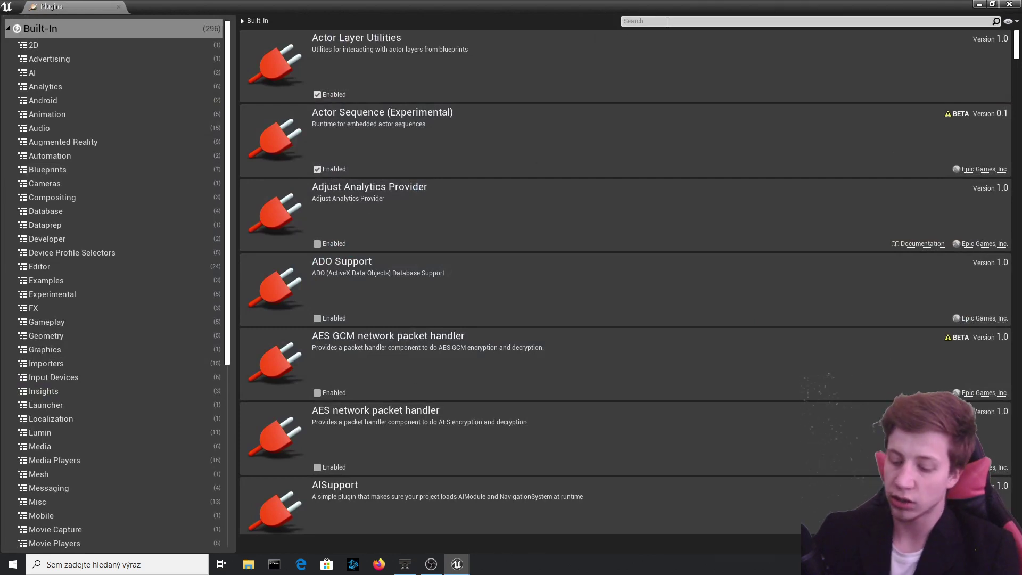
text(mesh)
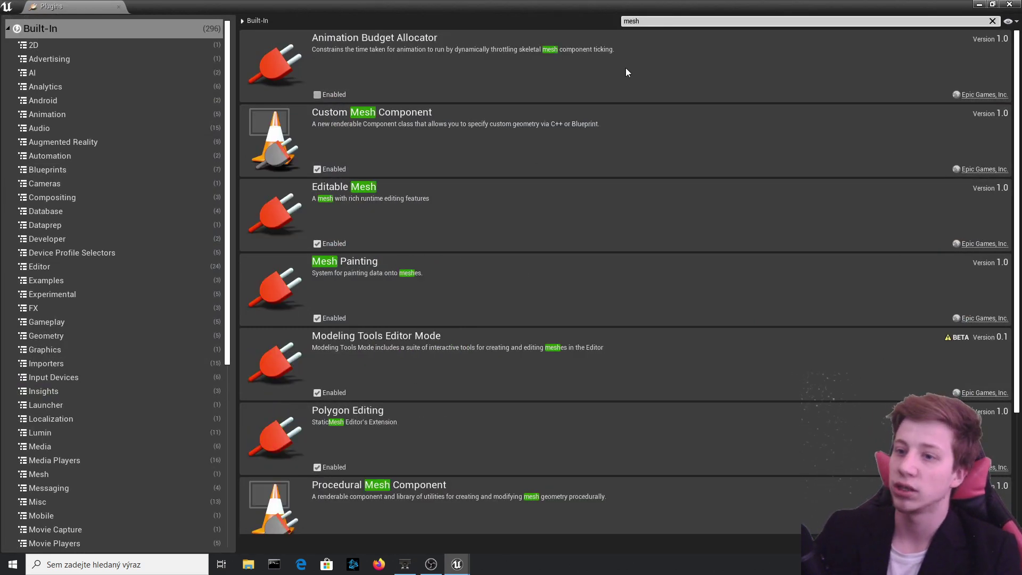
scroll(337, 235, down, 1)
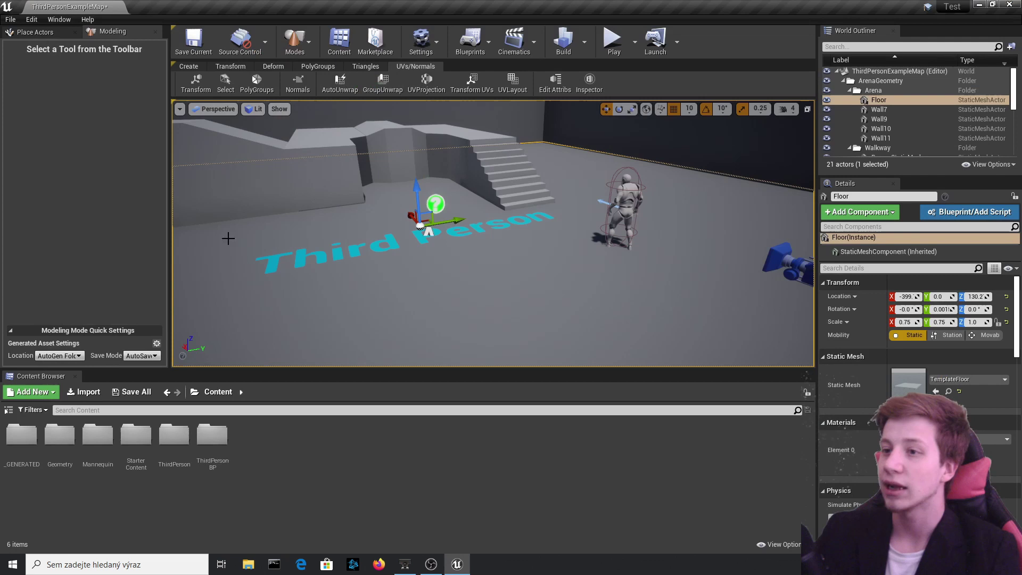
Step: Switch the editor to Mesh Paint mode and back to Modeling mode
click(295, 41)
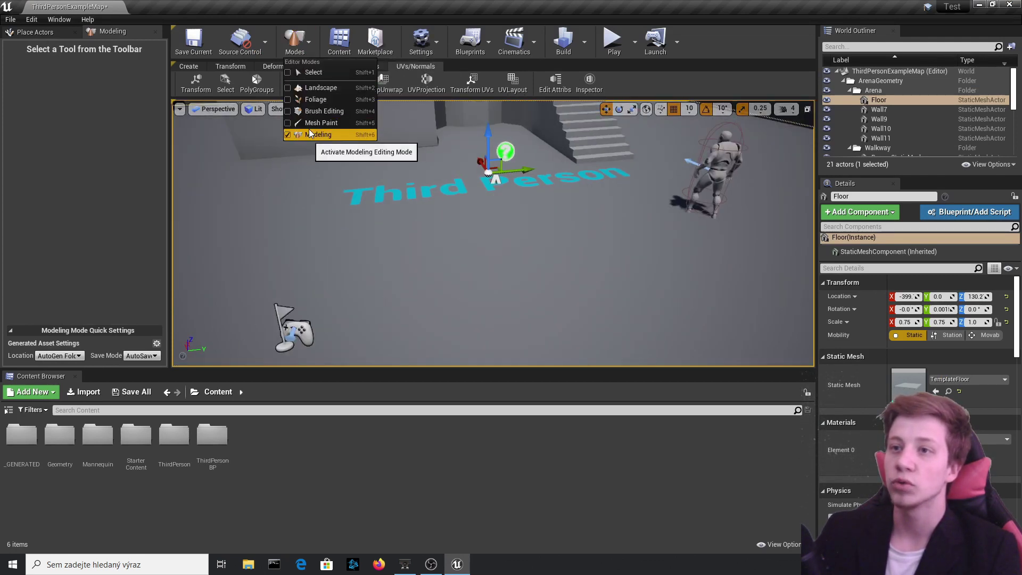
click(316, 123)
click(295, 41)
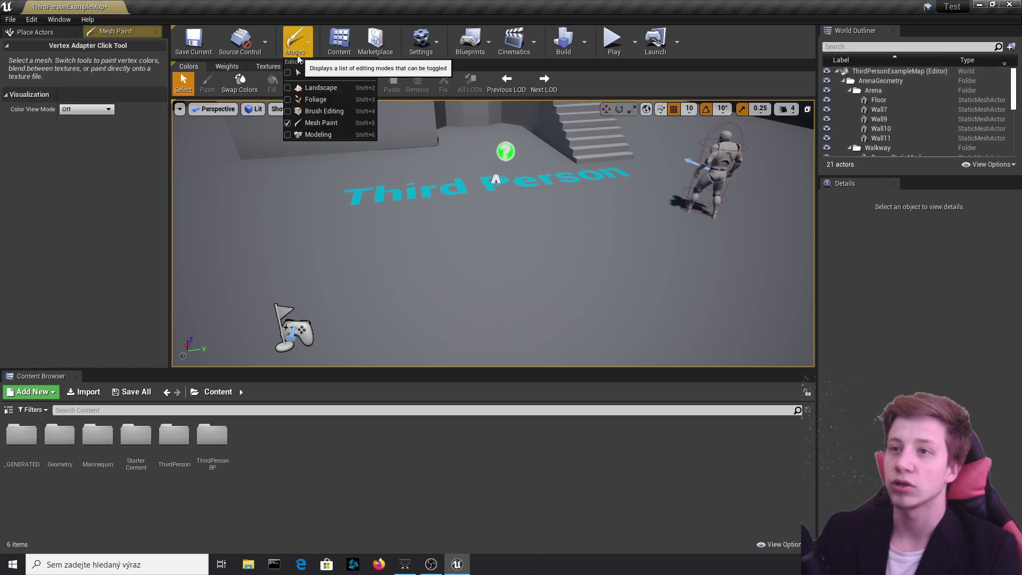
click(304, 134)
Step: Start the Add Primitive tool over the open floor area and set the primitive type to Box
right_drag(493, 234, 453, 171)
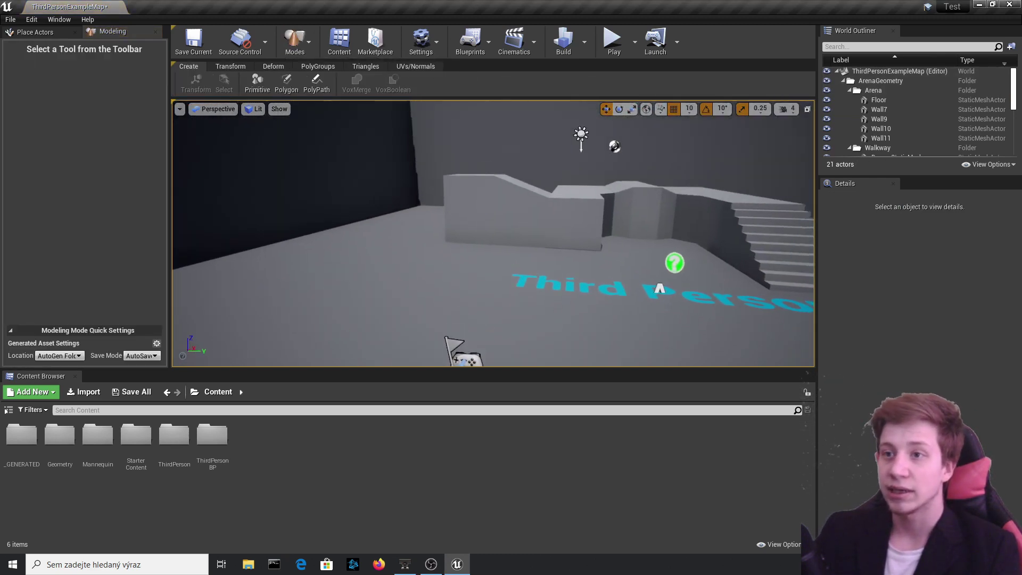
right_click(475, 277)
click(391, 249)
right_drag(391, 249, 392, 277)
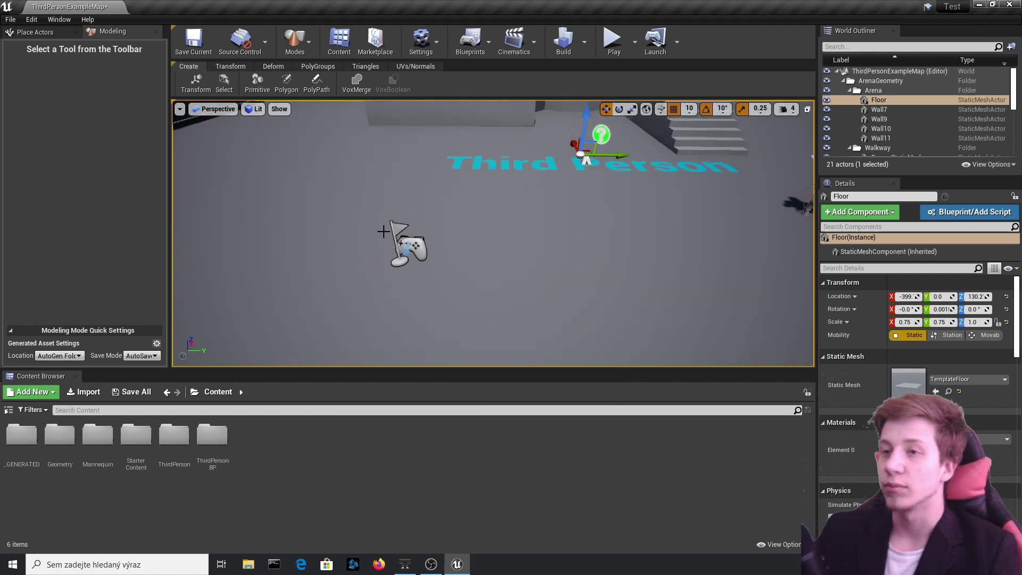
click(253, 80)
click(86, 154)
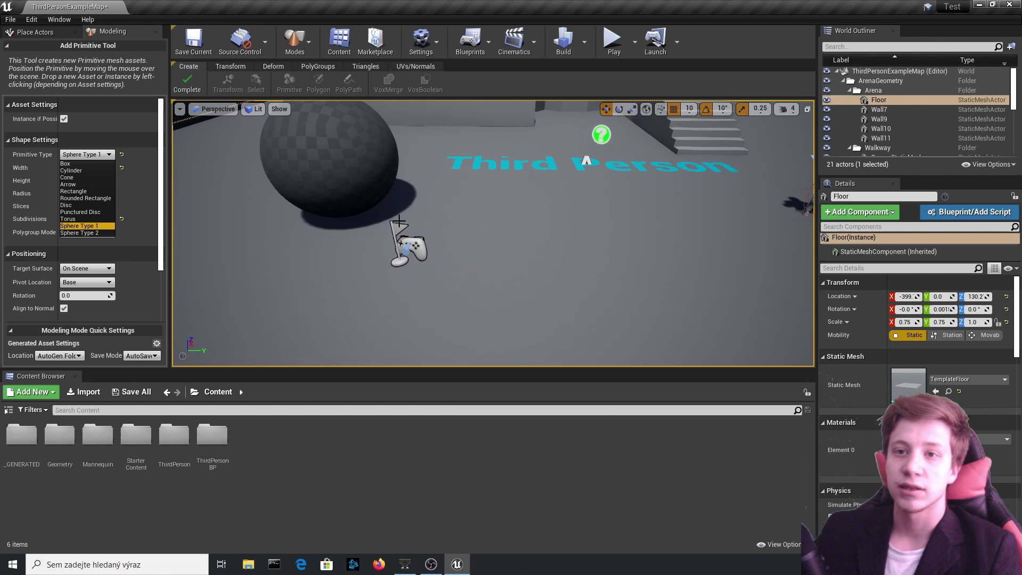
click(86, 159)
click(86, 160)
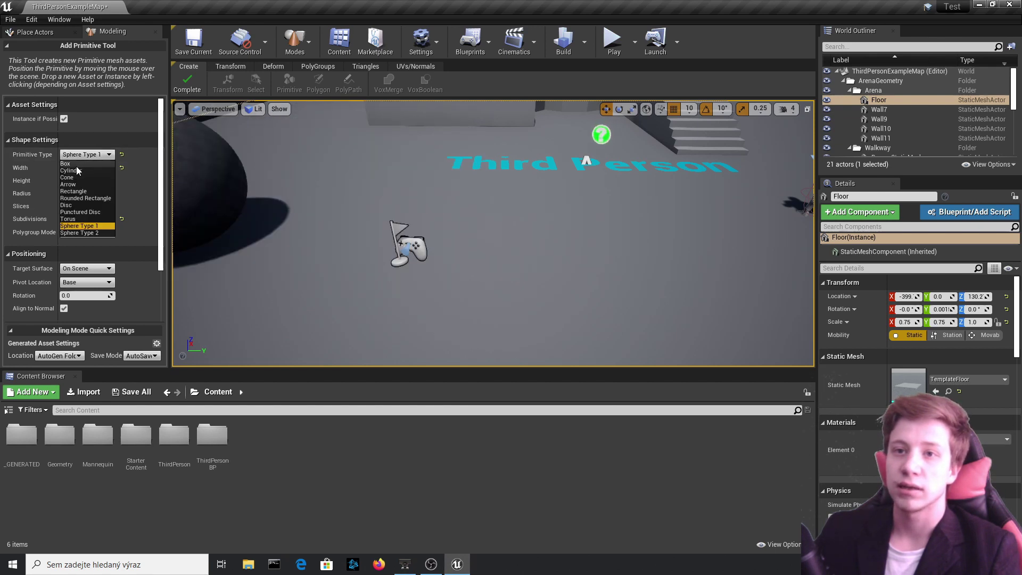
click(78, 164)
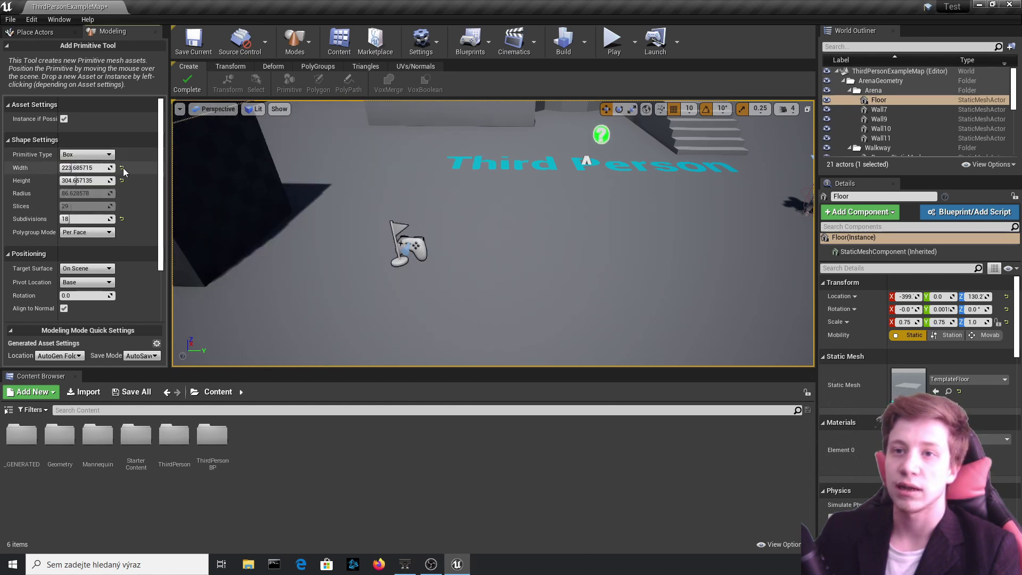
Step: Reset the primitive's width to 100, height to 200 and subdivisions to 0
click(122, 167)
click(121, 180)
click(122, 219)
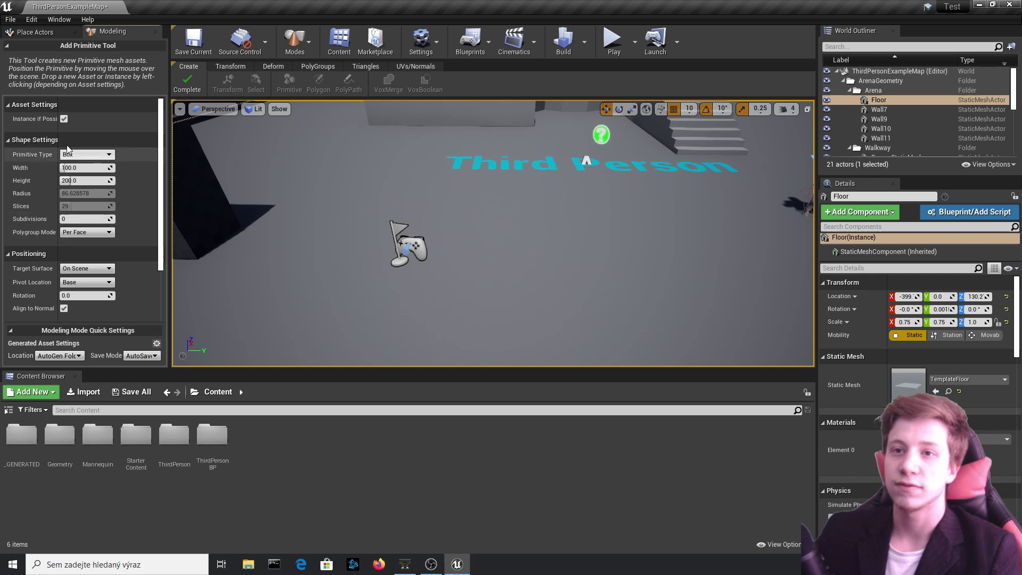
Step: Try Sphere Type 1 as the primitive type and settle on Sphere Type 2
click(78, 157)
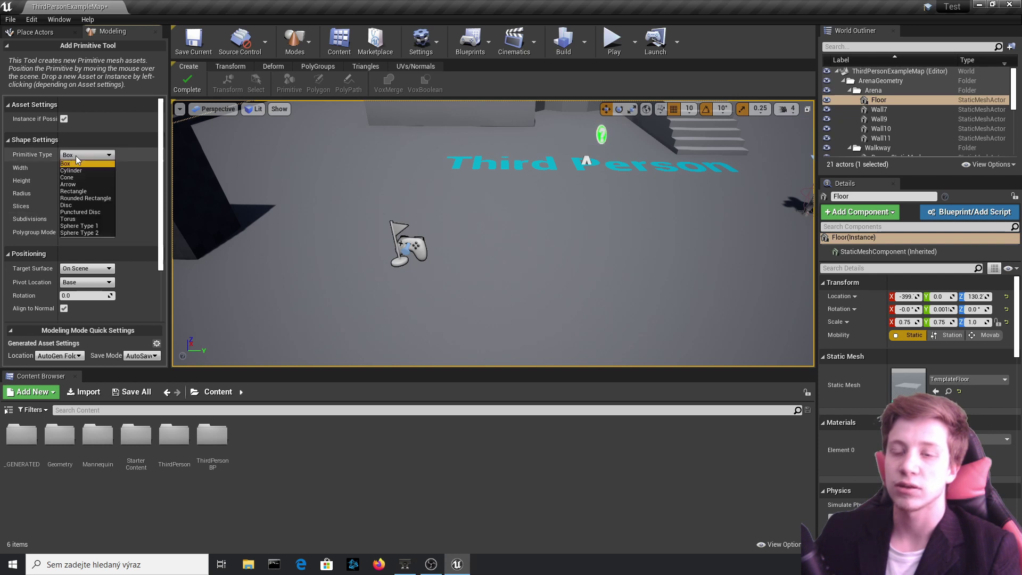
click(80, 225)
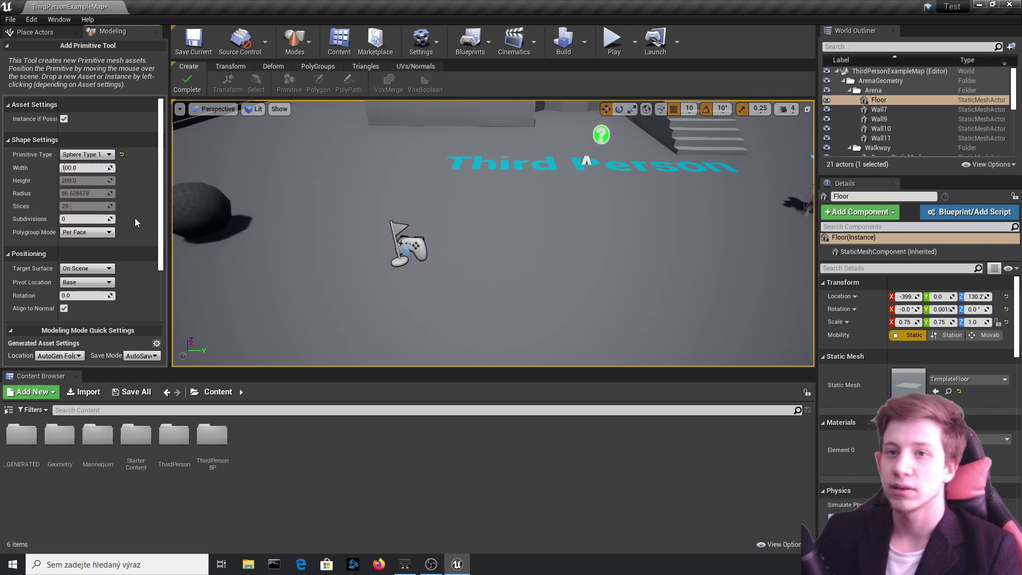
click(80, 154)
click(88, 232)
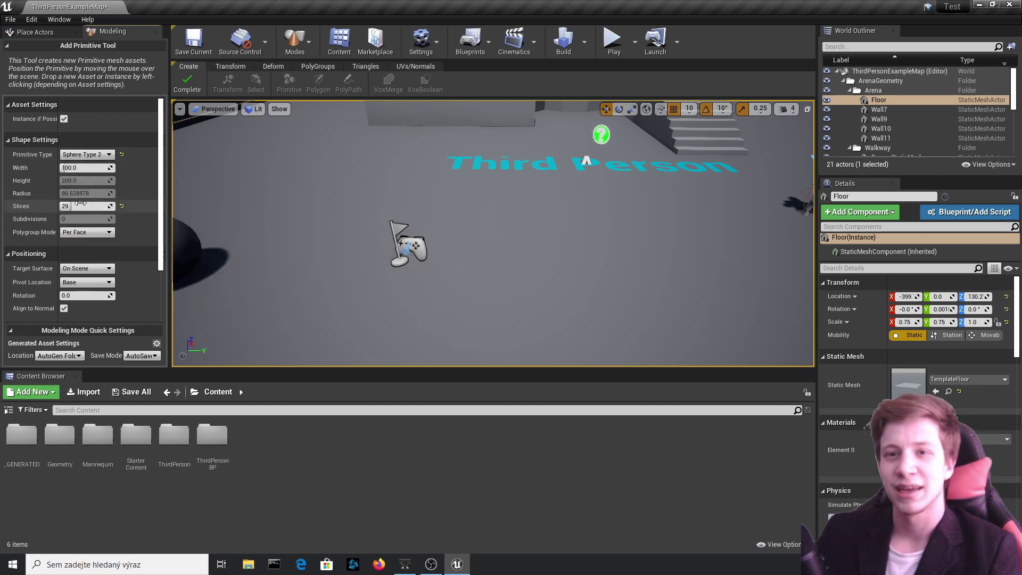
Step: Place one sphere on the floor near the player start and complete the Add Primitive tool
scroll(461, 257, up, 6)
scroll(463, 255, down, 3)
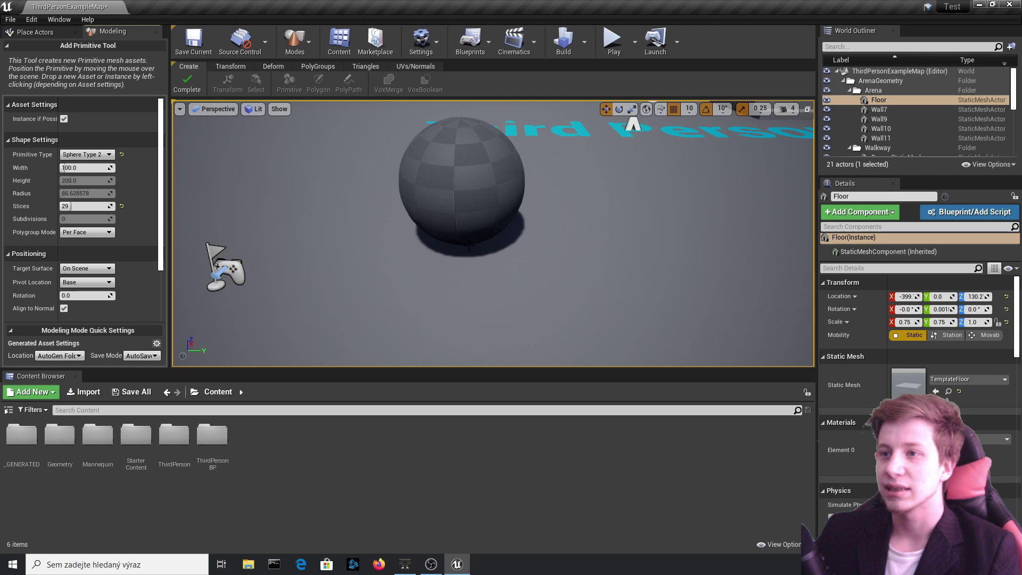
scroll(72, 290, down, 4)
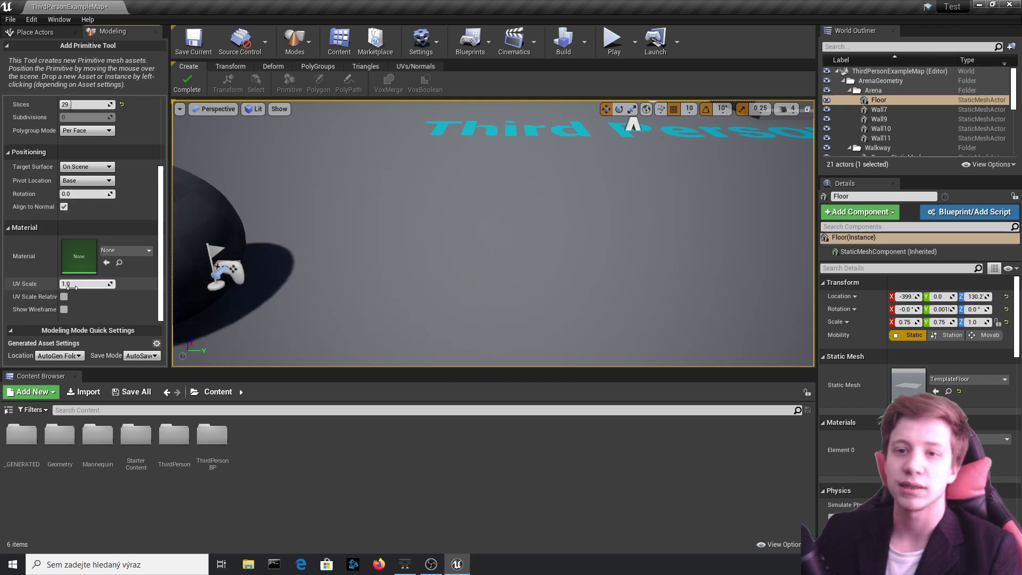
click(429, 271)
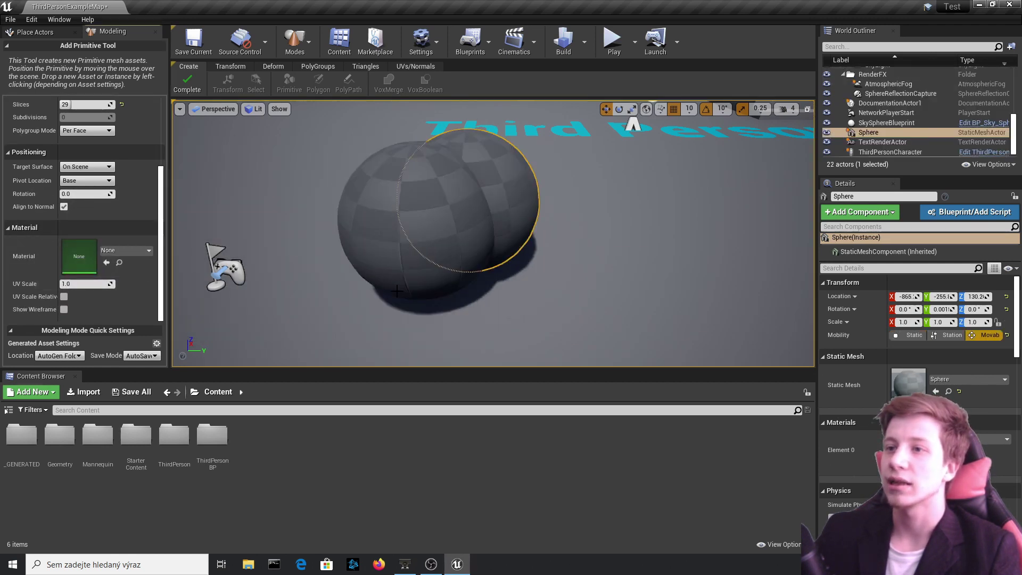
click(187, 85)
Step: Scale the placed sphere uniformly to 2.5 on all three axes
key(a)
right_drag(454, 220, 435, 256)
key(r)
drag(407, 257, 238, 116)
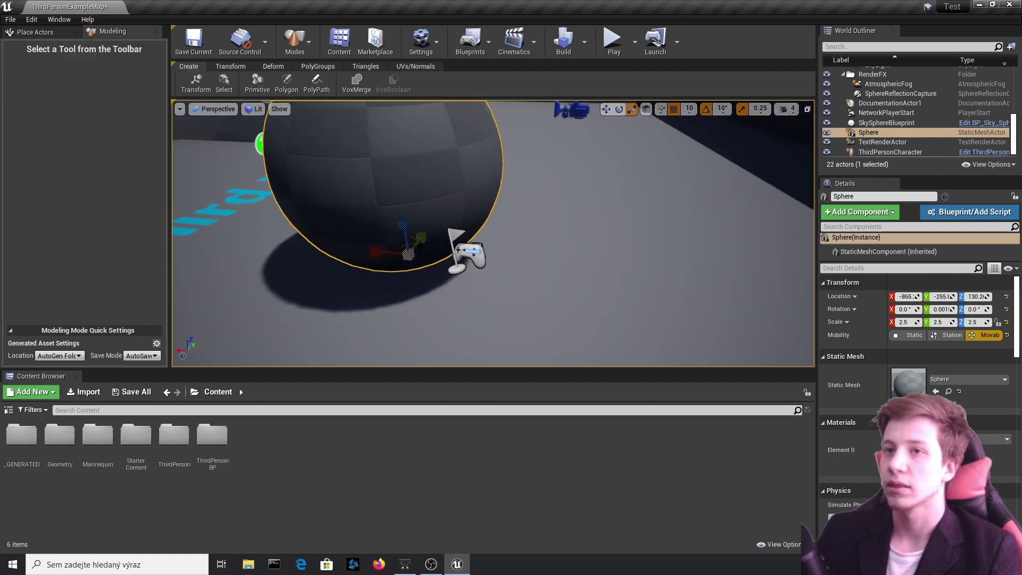
Step: Examine the enlarged sphere's mesh in Brush Wireframe view and return the viewport to Lit
key(d)
mouse_move(239, 116)
right_down()
mouse_move(191, 106)
mouse_move(238, 116)
right_up()
click(254, 109)
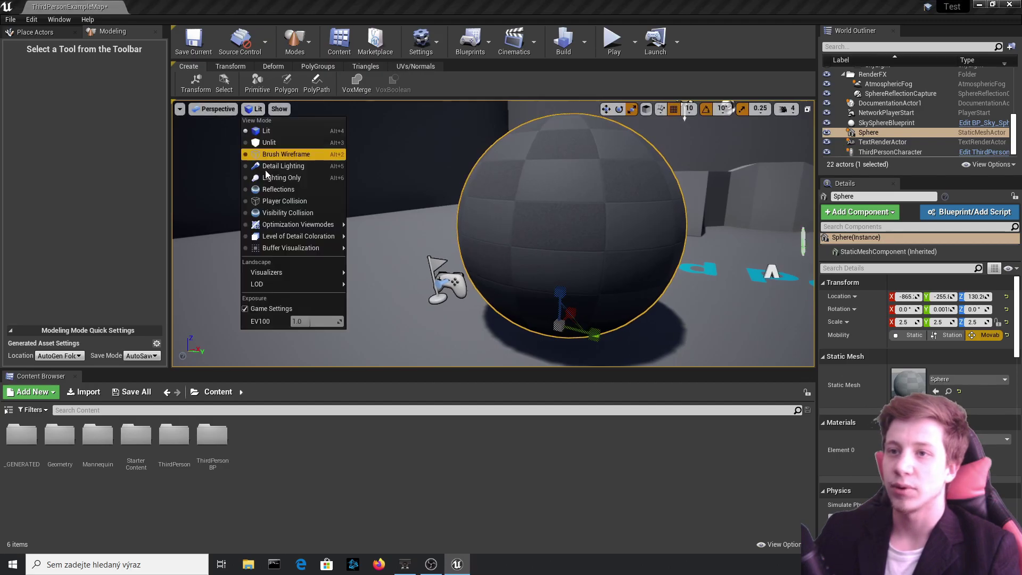
click(295, 154)
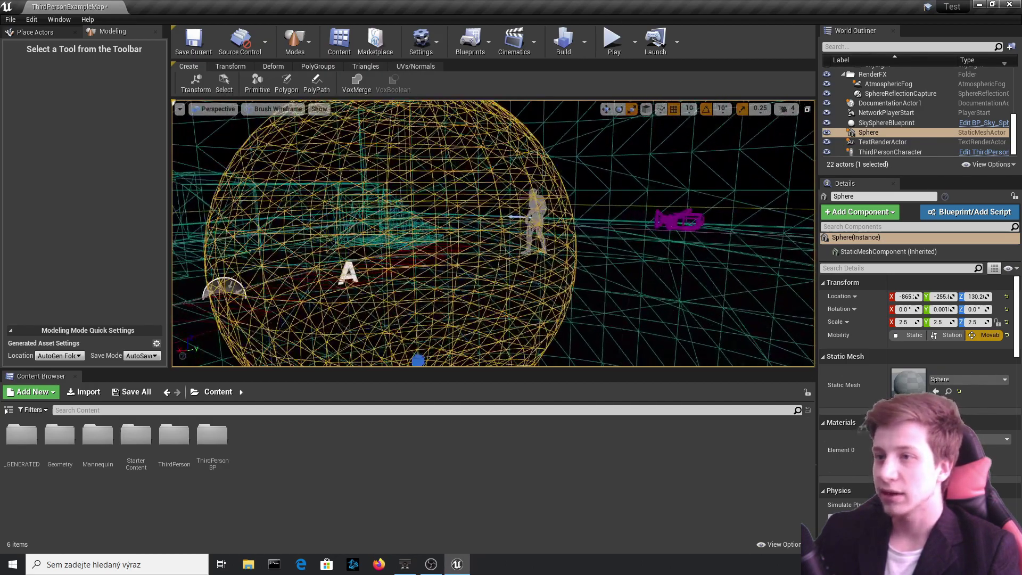
right_drag(296, 154, 295, 213)
key(s)
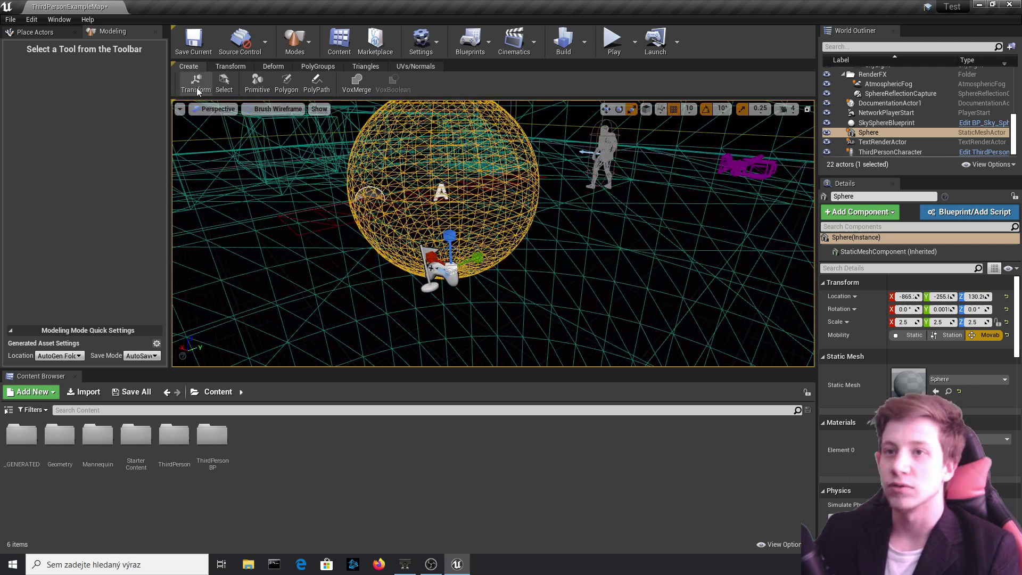
click(197, 87)
key(Escape)
click(274, 109)
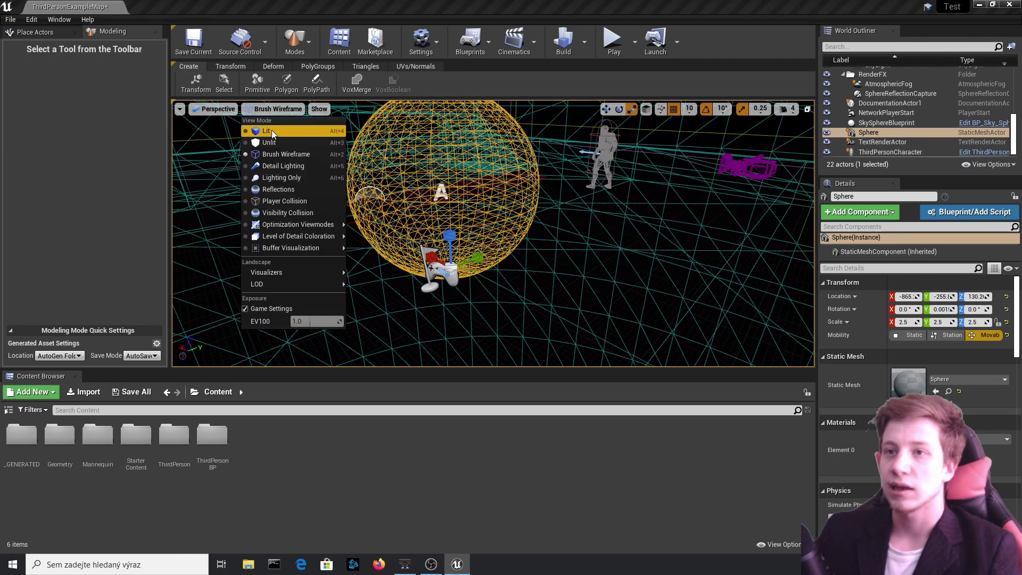
click(267, 131)
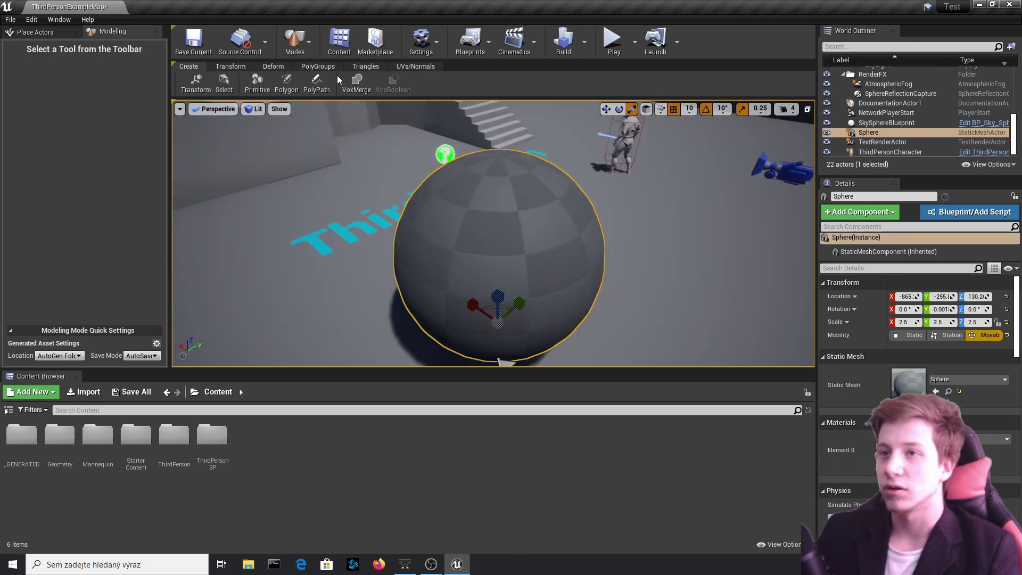
Step: Convert the sphere with the VoxMerge tool using a voxel count of 150
click(353, 77)
key(d)
right_drag(522, 261, 274, 279)
key(s)
key(w)
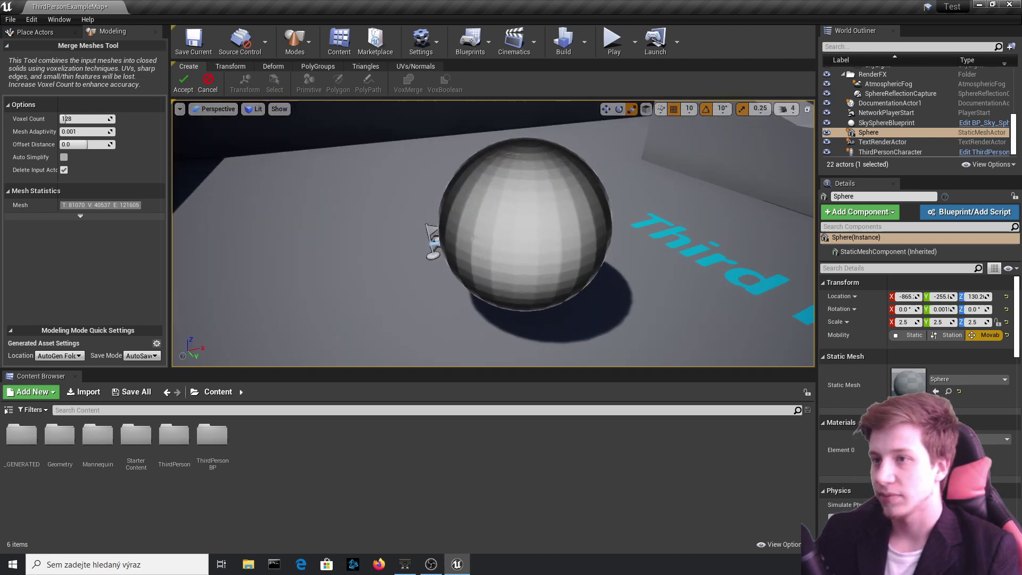
click(524, 229)
key(a)
right_drag(524, 229, 713, 181)
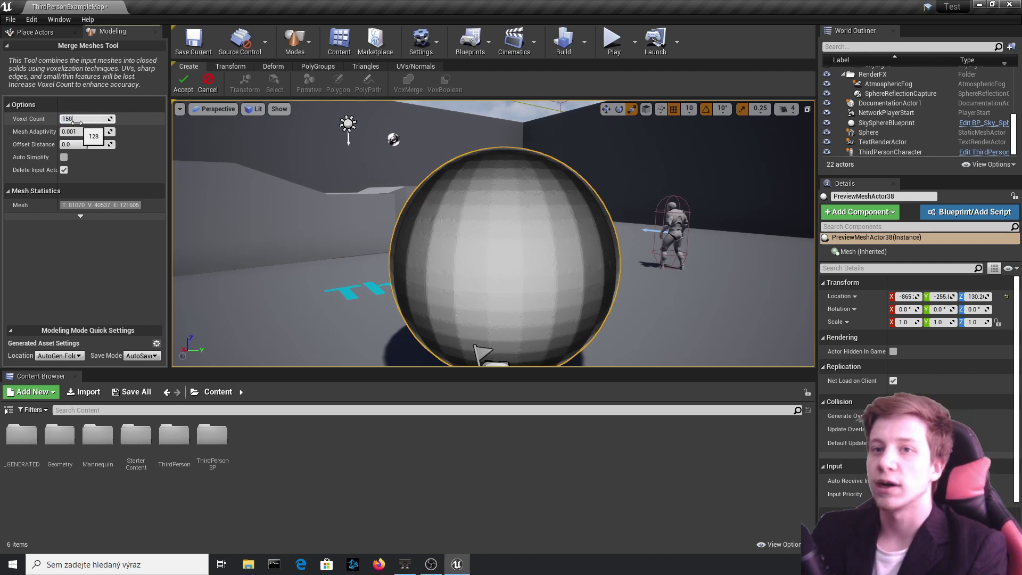
key(Return)
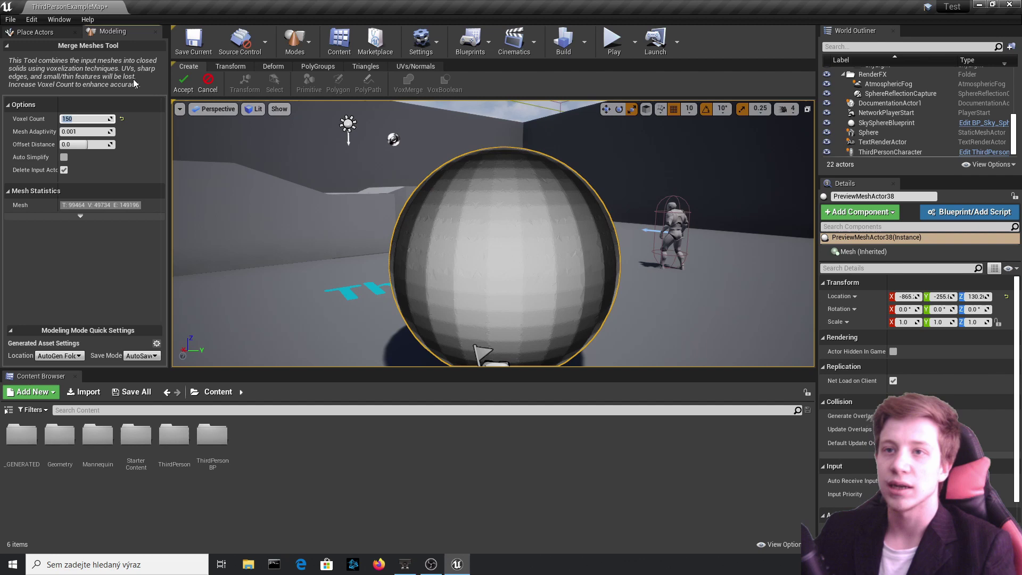
click(184, 81)
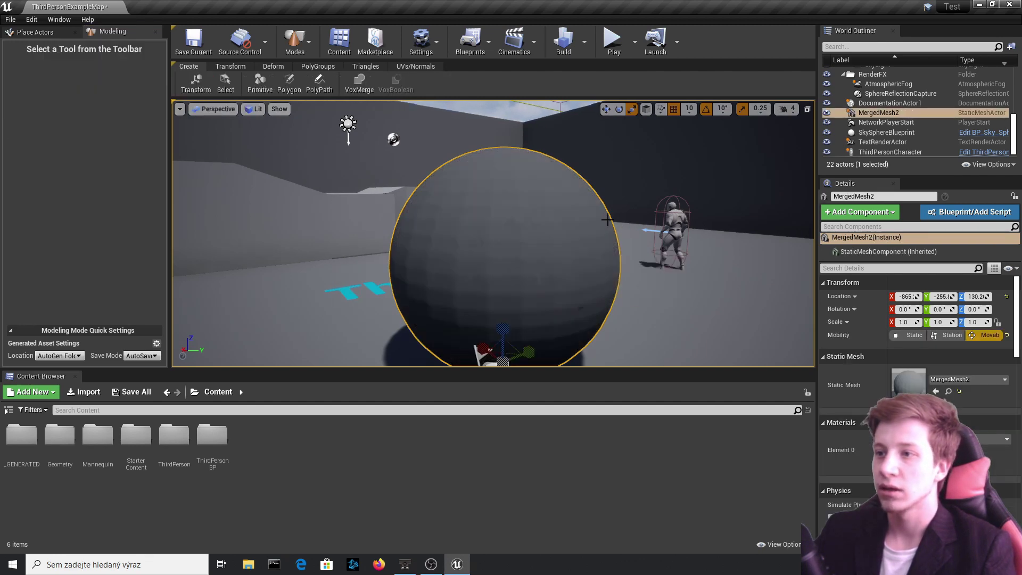
Step: Examine the merged sphere's triangles with the Mesh Selection tool's brush and leave the tool without editing
mouse_move(604, 219)
right_down()
mouse_move(381, 223)
mouse_move(591, 231)
right_up()
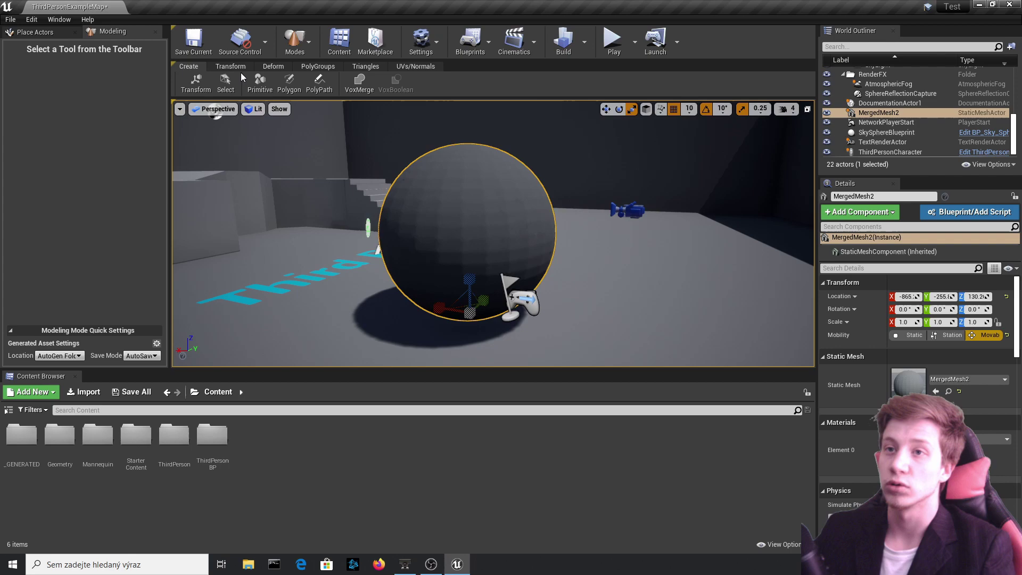
click(196, 84)
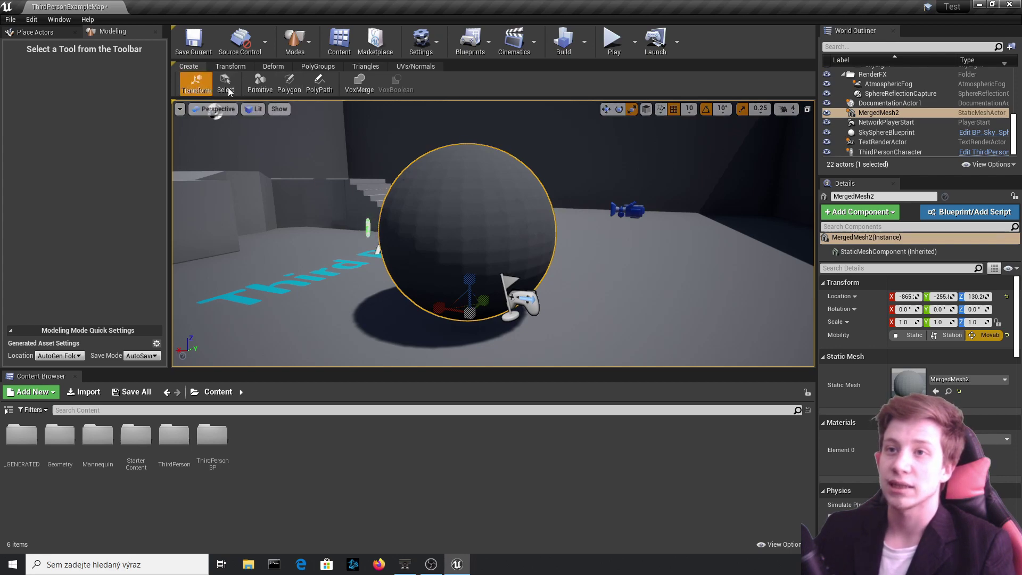
click(228, 87)
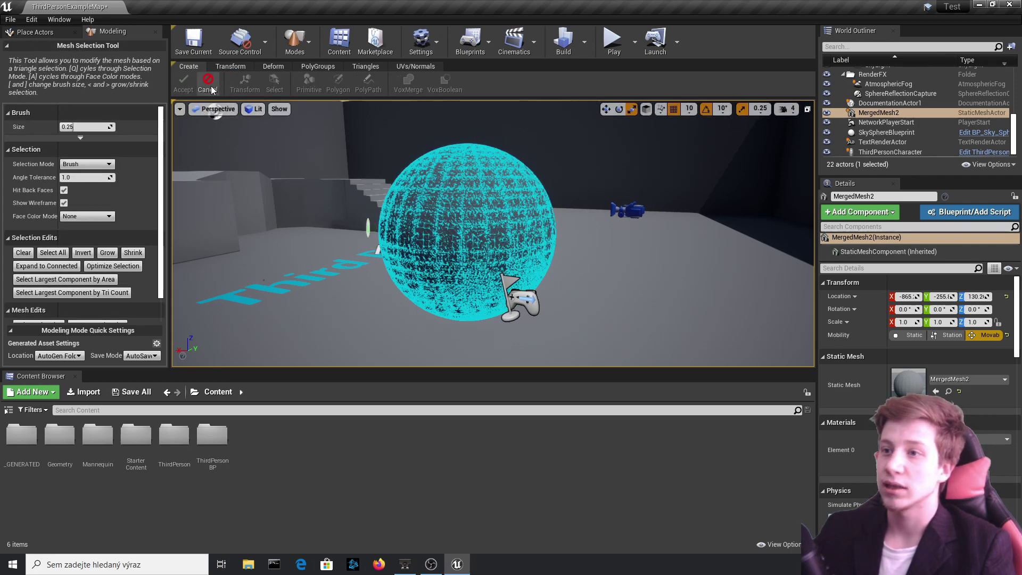
scroll(479, 282, up, 5)
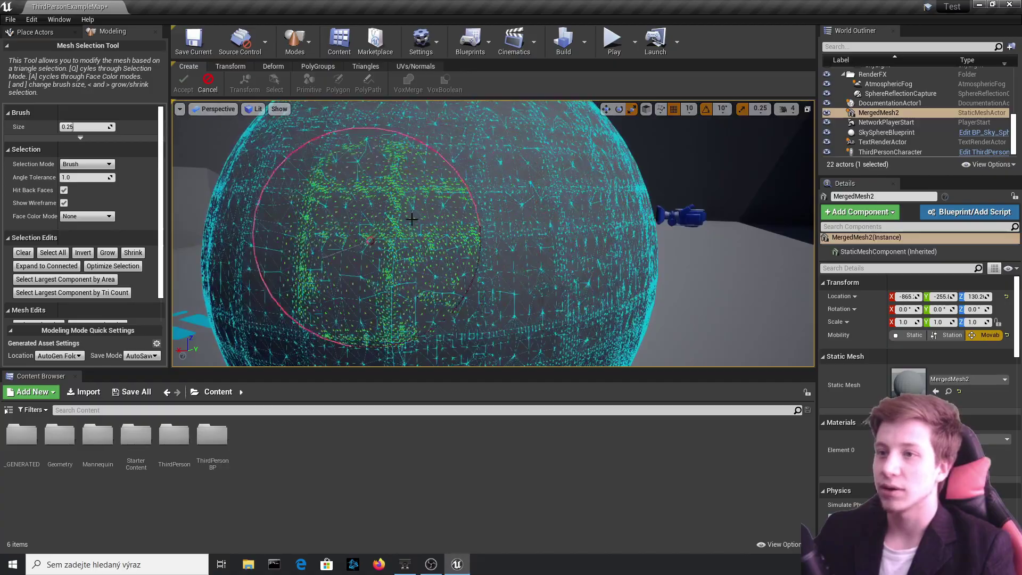
mouse_move(489, 252)
right_down()
mouse_move(745, 258)
mouse_move(565, 264)
mouse_move(730, 263)
right_up()
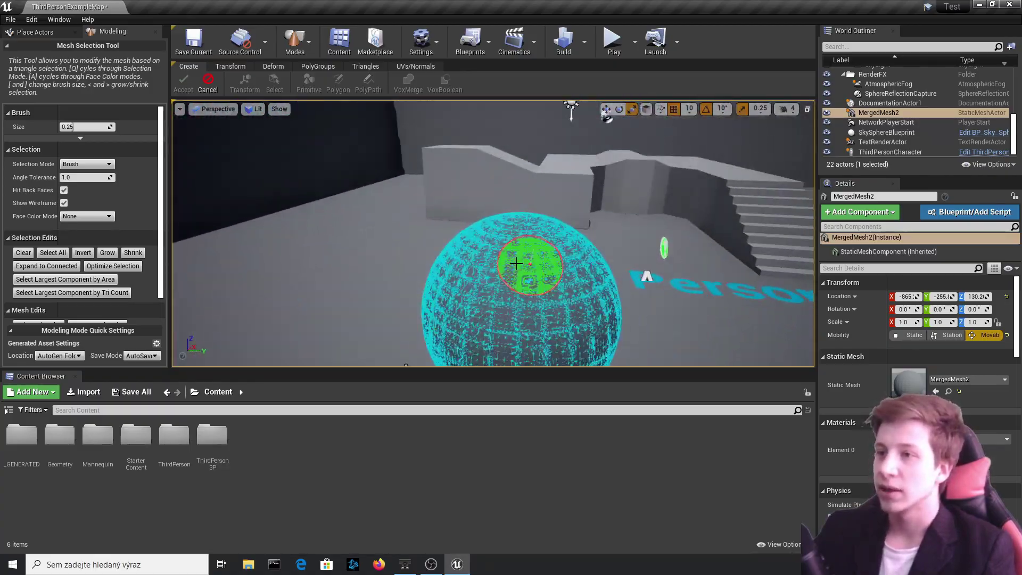
click(207, 83)
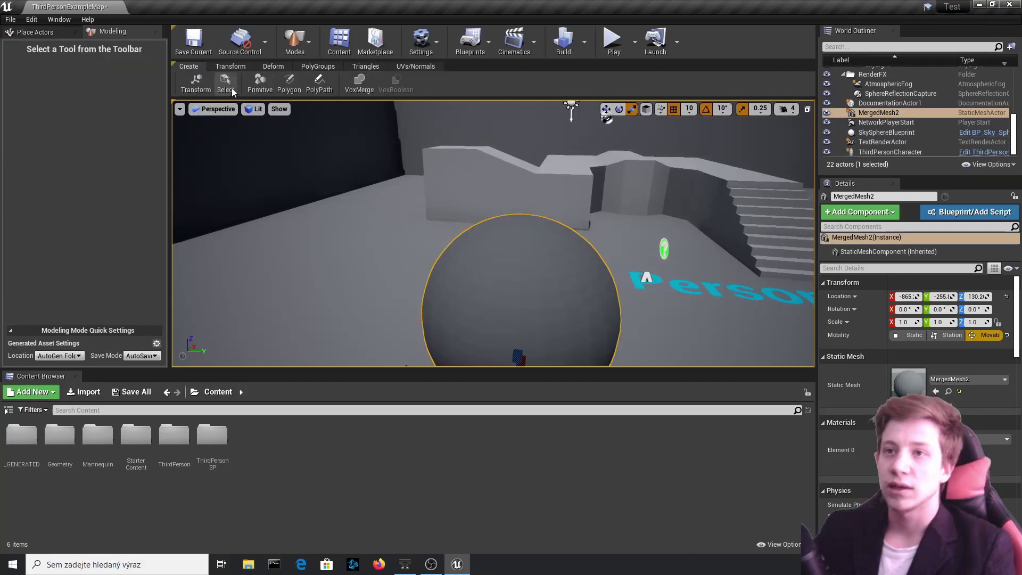
Step: Start the DynaSculpt tool on the merged sphere and set the brush size to about 0.57
click(274, 66)
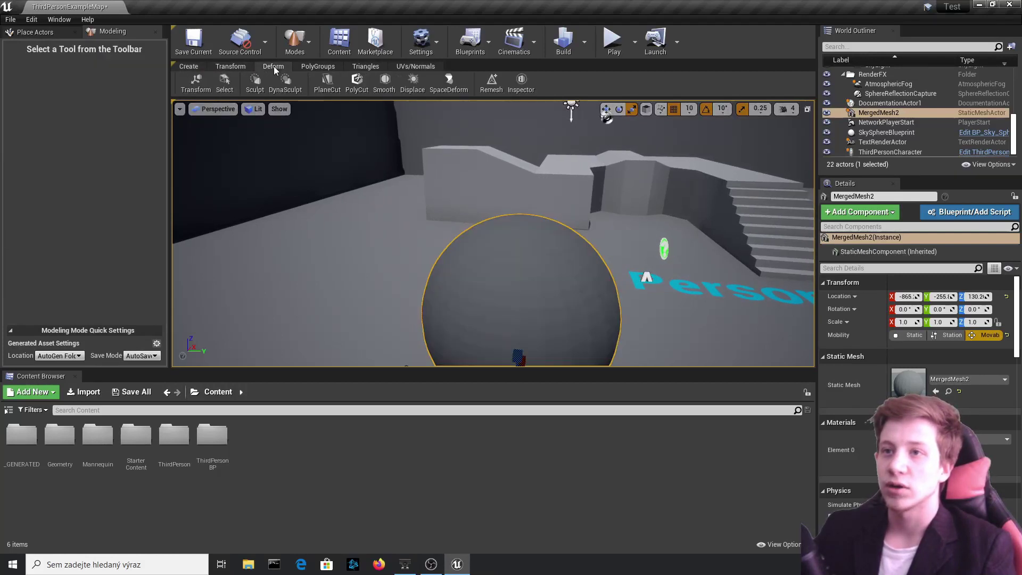
click(254, 85)
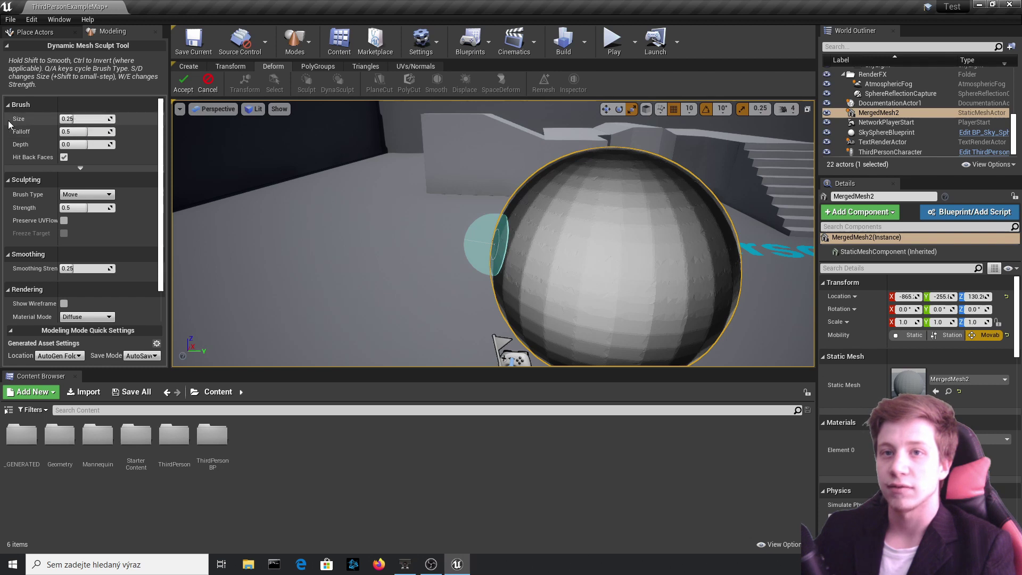
mouse_move(66, 118)
mouse_down()
mouse_move(101, 119)
mouse_move(85, 119)
mouse_up()
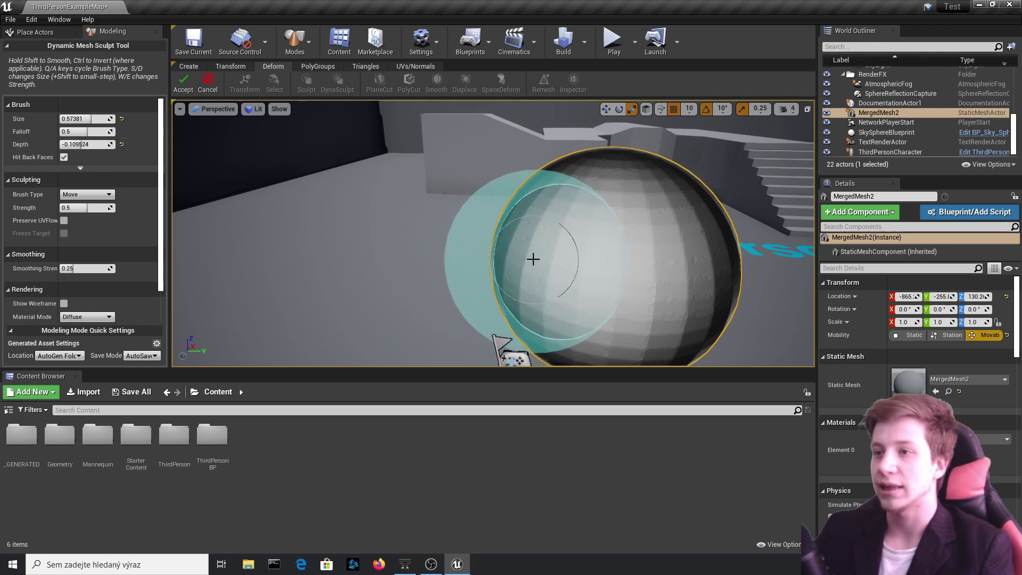
Step: Try pulling the sphere's side far outward with the Move brush at falloff 0.0 and depth 0.5, and undo the stroke
drag(531, 258, 228, 244)
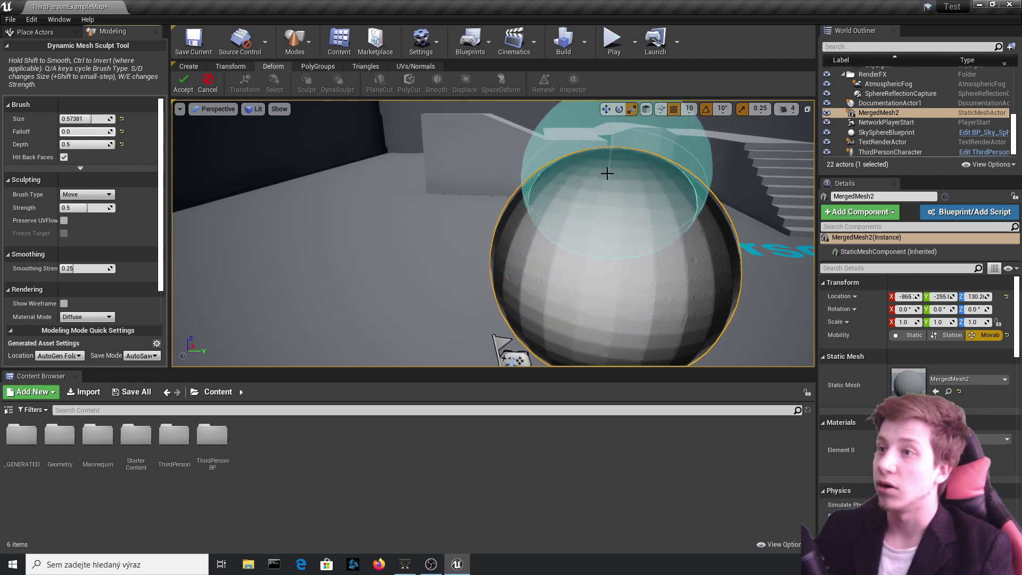
drag(572, 228, 527, 230)
mouse_move(457, 220)
mouse_down()
mouse_move(343, 186)
mouse_move(293, 128)
mouse_move(261, 118)
mouse_up()
mouse_move(346, 218)
right_down()
mouse_move(543, 234)
mouse_move(612, 224)
mouse_move(479, 234)
mouse_move(431, 221)
right_up()
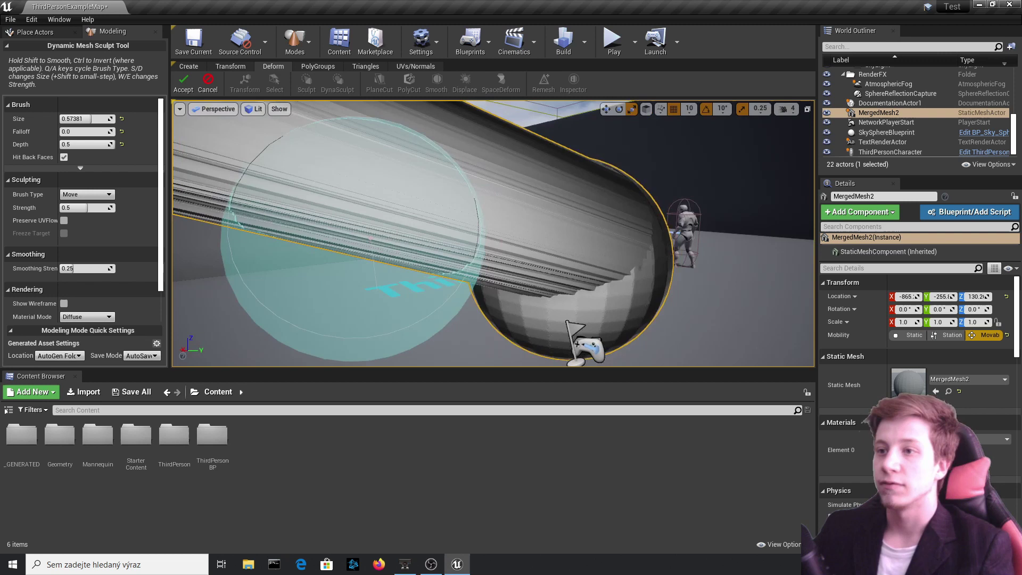
key(ctrl+z)
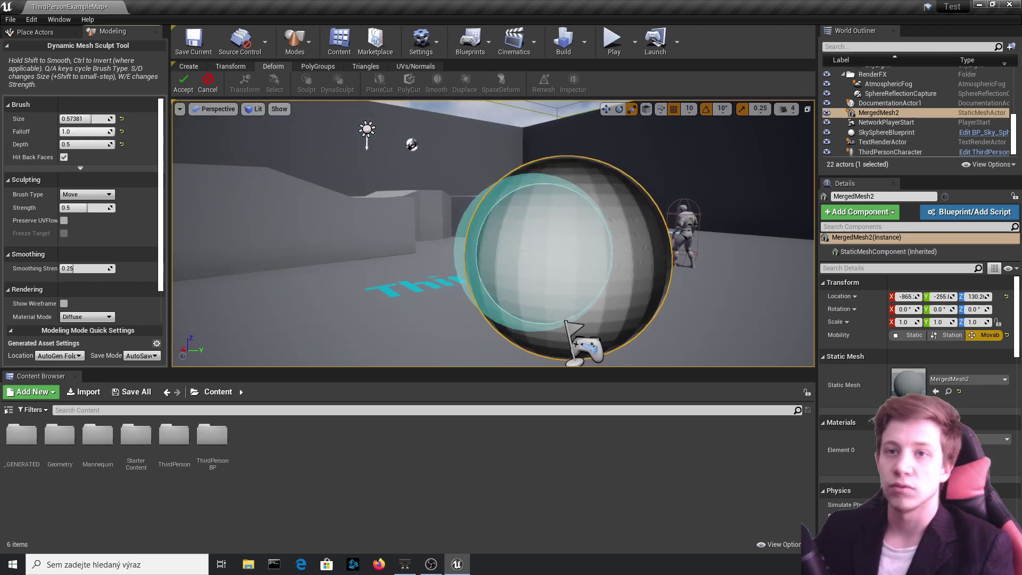
Step: Try Move brush pulls on both sides of the sphere at falloff 1.0 and undo both strokes
mouse_move(506, 205)
mouse_down()
mouse_move(463, 157)
mouse_move(371, 182)
mouse_move(308, 278)
mouse_move(217, 160)
mouse_move(213, 250)
mouse_move(247, 253)
mouse_up()
mouse_move(605, 273)
mouse_down()
mouse_move(730, 292)
mouse_move(675, 278)
mouse_up()
key(ctrl+z)
key(ctrl+z)
right_drag(506, 194, 464, 200)
Step: Reset the brush to size 0.25, falloff 0.5 and depth 0.0
click(122, 119)
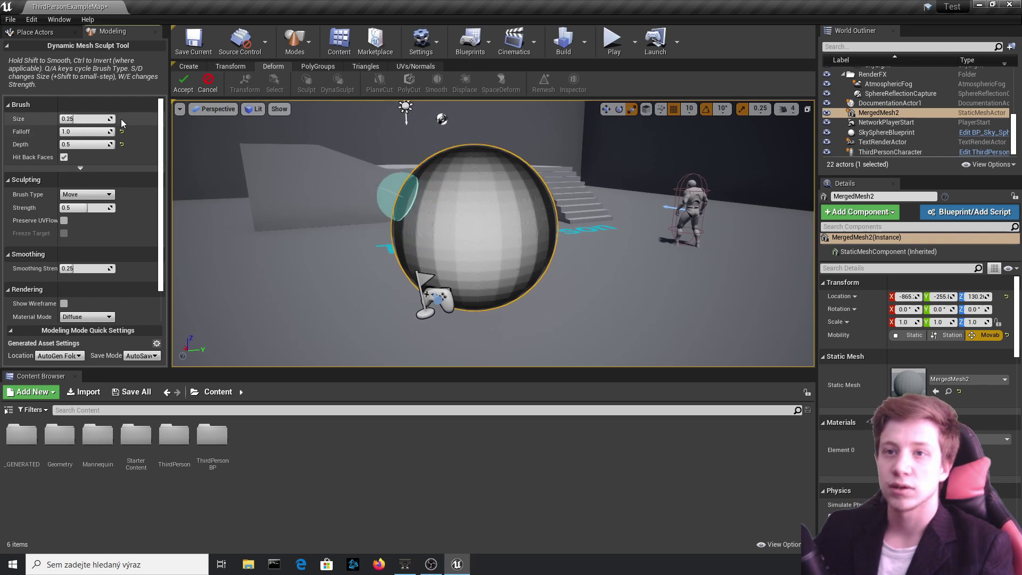
click(122, 131)
click(121, 144)
Step: Try pulling the sphere's side outward with the Move brush at strength 1.0 and undo the stroke
key(f)
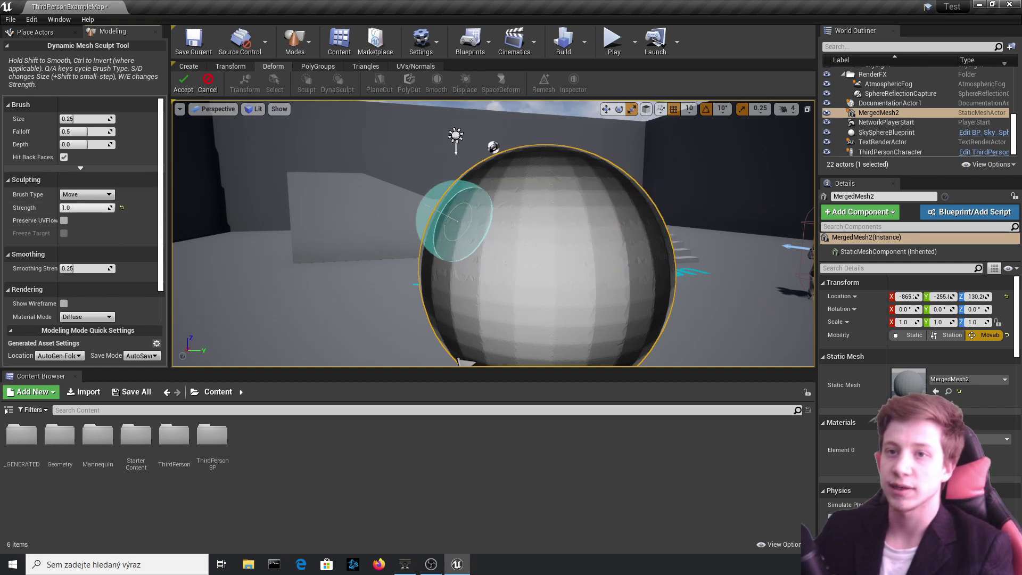
mouse_move(468, 207)
mouse_down()
mouse_move(255, 176)
mouse_move(261, 183)
mouse_up()
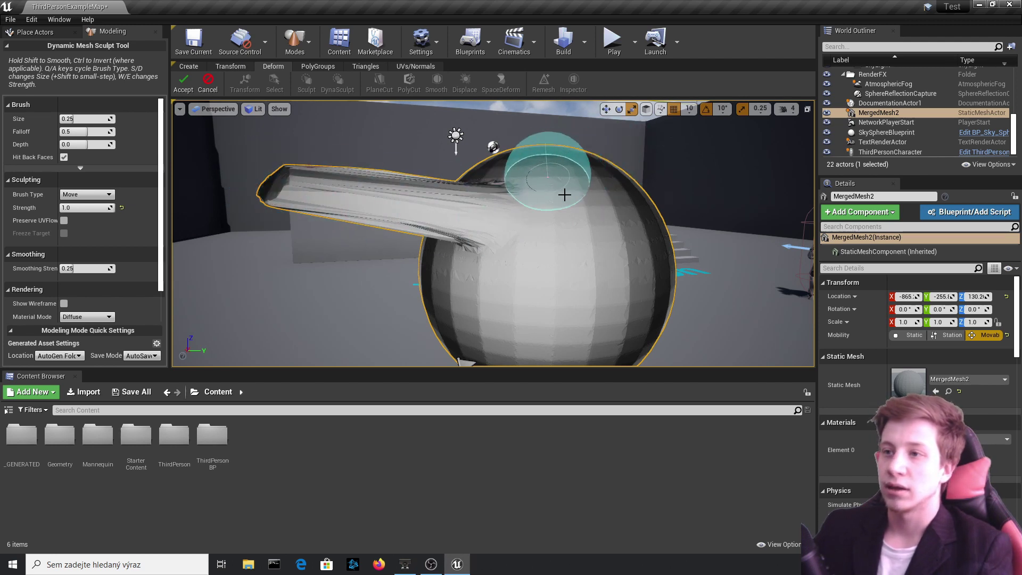
key(ctrl+z)
Step: Switch to the Sculpt (Normal) brush and raise a bump on the sphere's upper side at strength 1.0
click(85, 194)
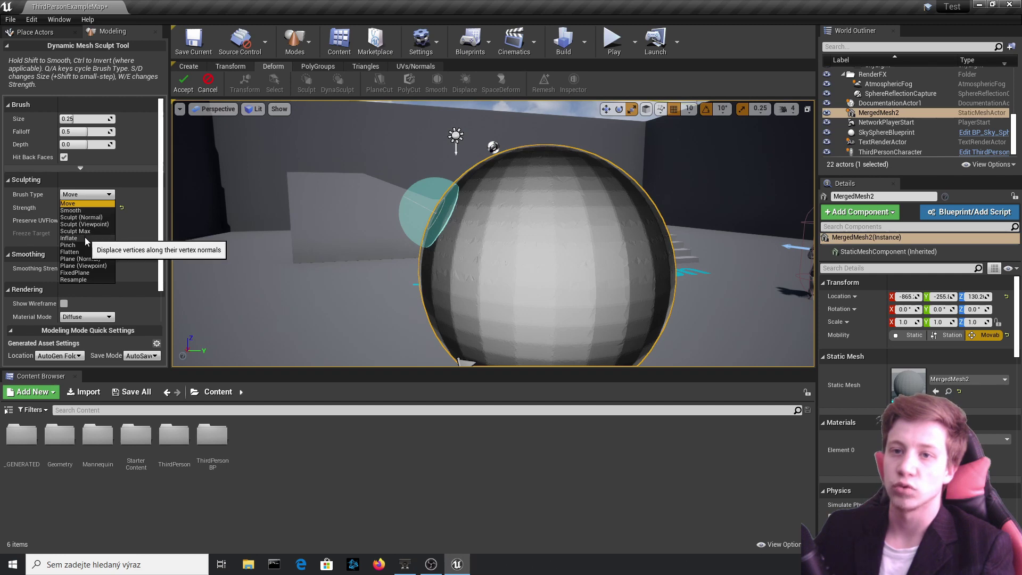
click(90, 217)
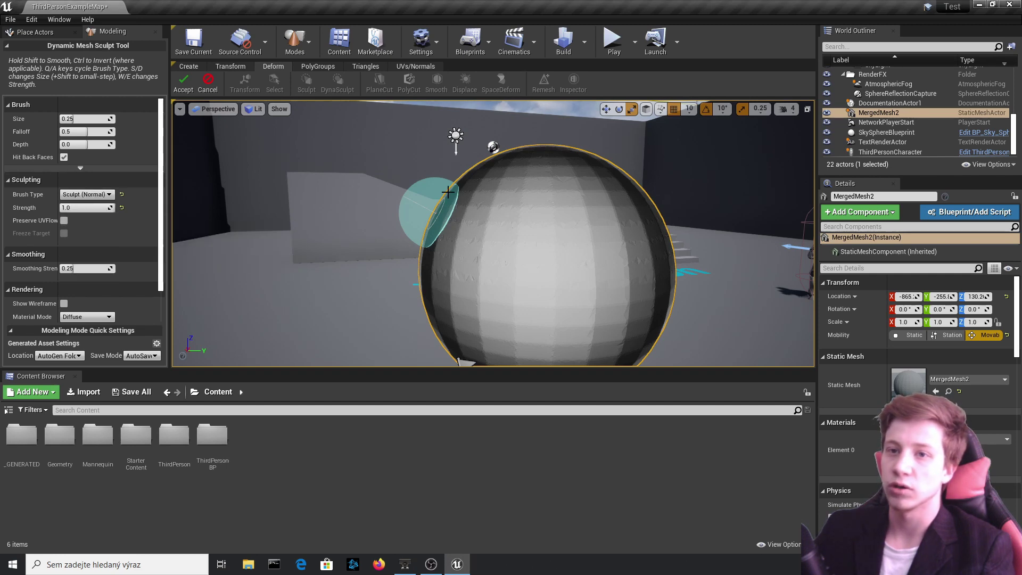
mouse_move(573, 207)
right_down()
mouse_move(657, 210)
mouse_move(580, 222)
right_up()
drag(580, 222, 579, 222)
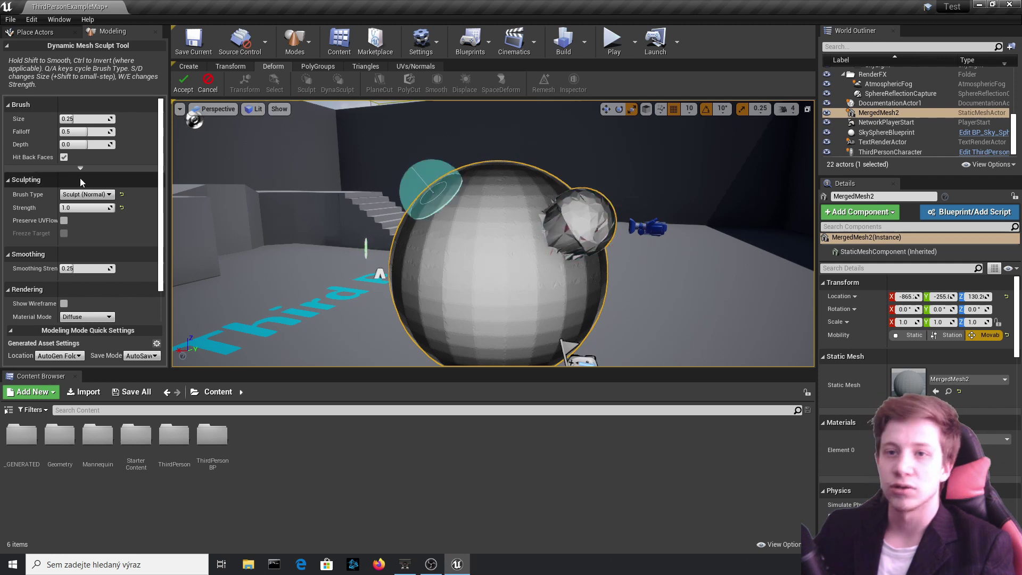
Step: Undo the rough bump strokes and resculpt the bump in the same place with the brush strength reset to 0.5
click(122, 209)
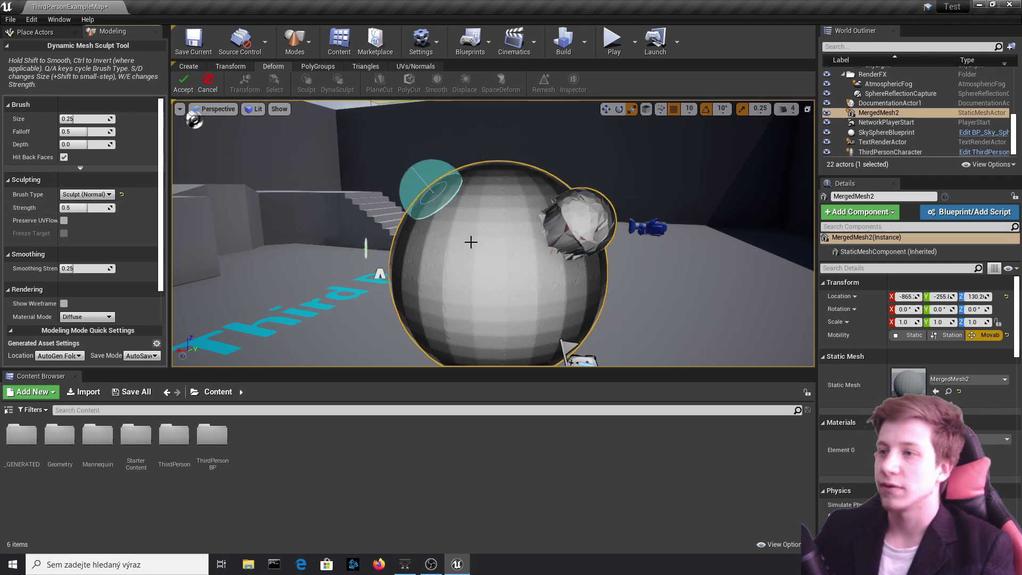
key(ctrl+z)
key(ctrl+z)
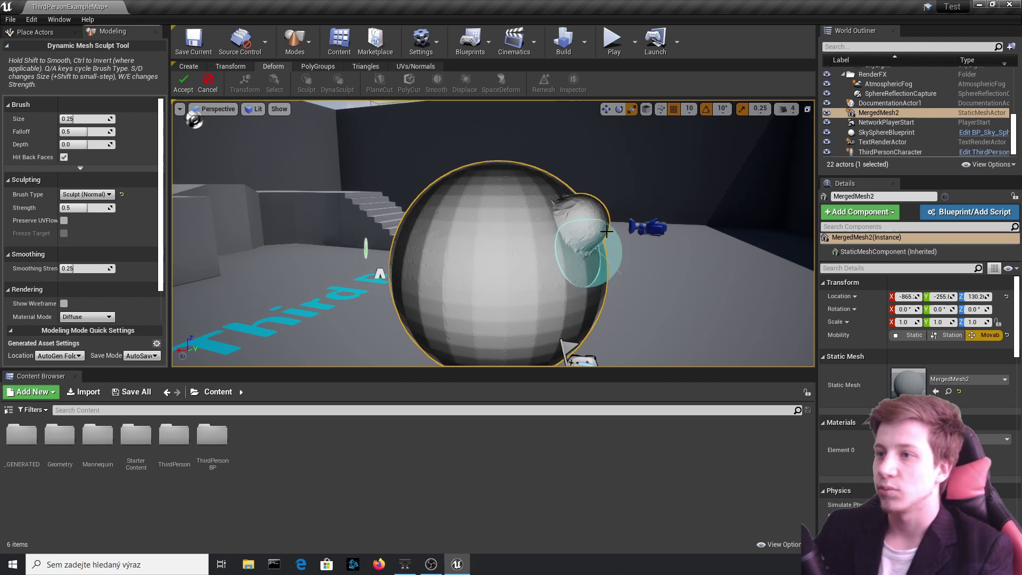
drag(561, 228, 562, 227)
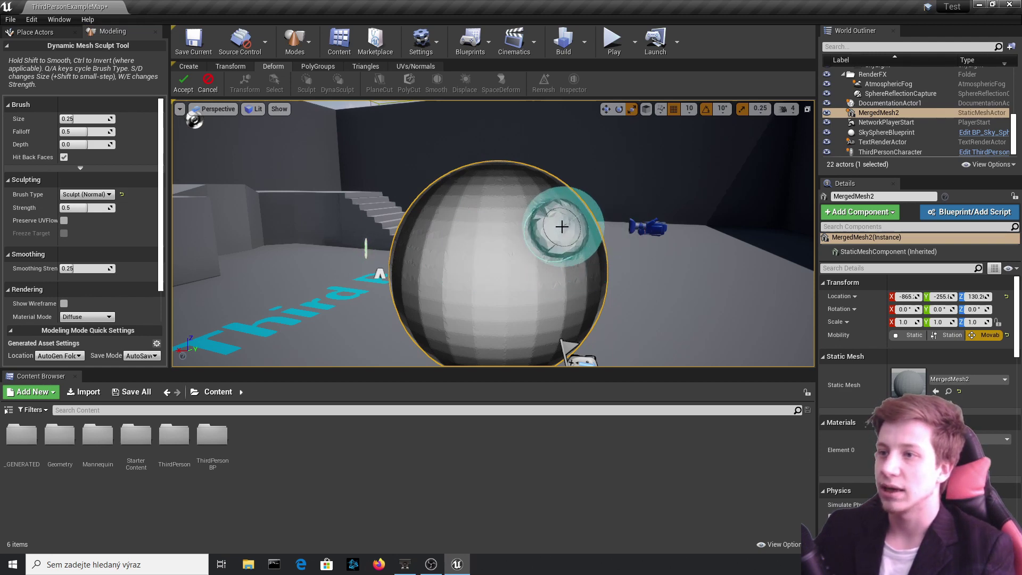
Step: Enlarge the brush to size 0.275 and continue on the bump with the Sculpt (Viewpoint) brush type
key(d)
key(a)
mouse_move(573, 218)
right_down()
mouse_move(486, 209)
mouse_move(586, 228)
right_up()
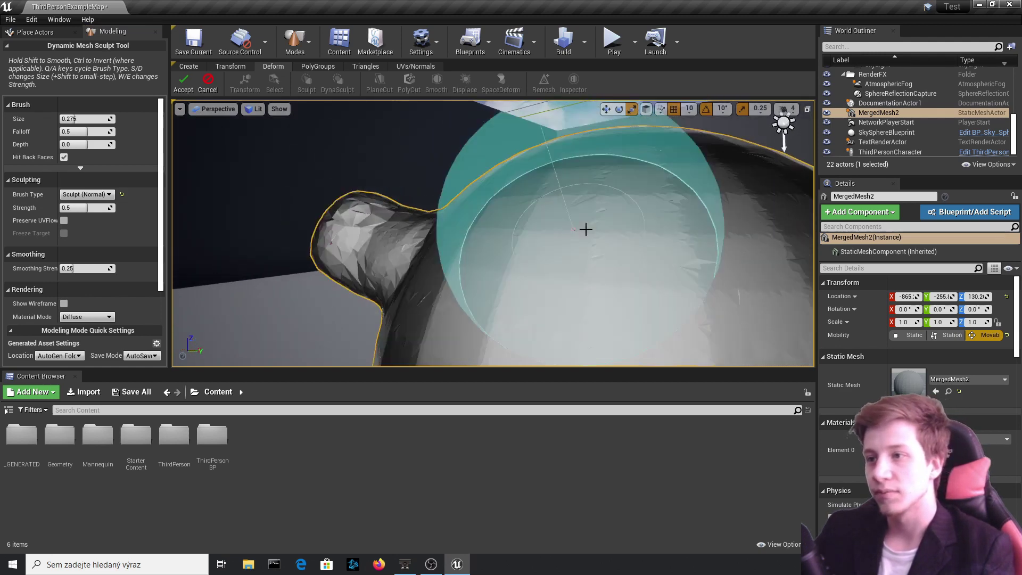
right_drag(395, 242, 551, 201)
right_drag(422, 263, 426, 234)
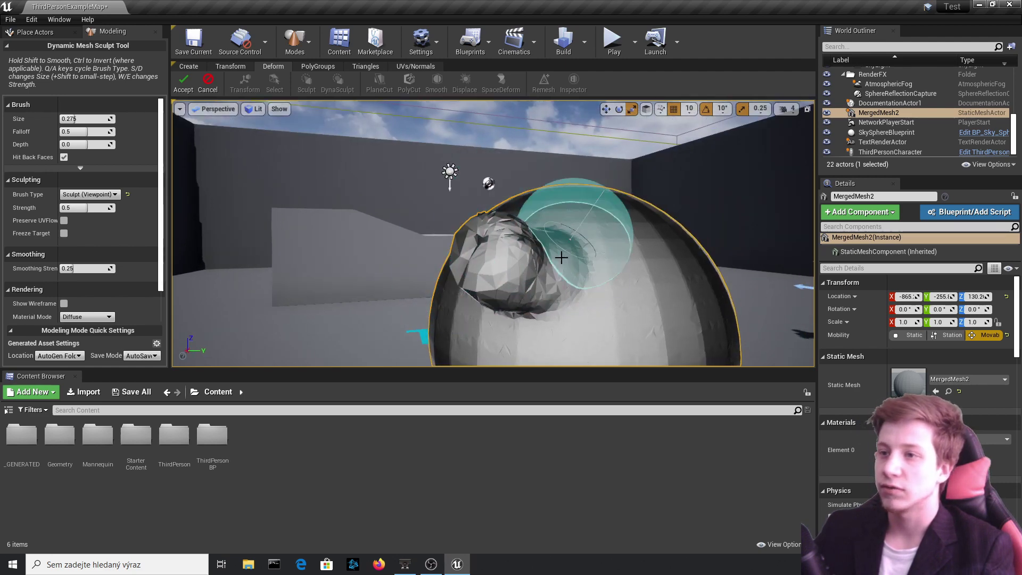
Step: Reshape the bump and the surface around its base with sculpting strokes
right_drag(526, 292, 646, 255)
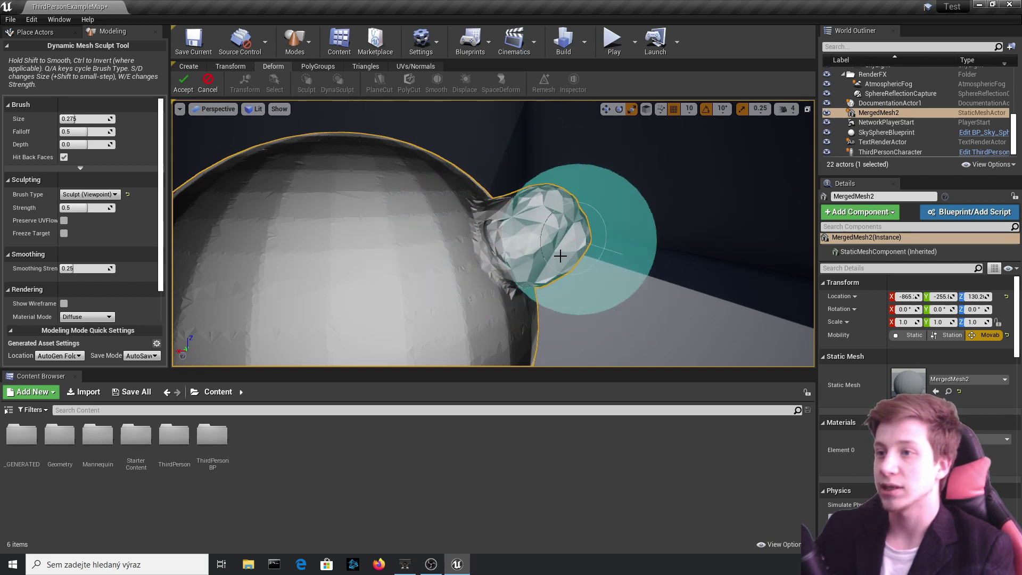
right_drag(634, 233, 454, 239)
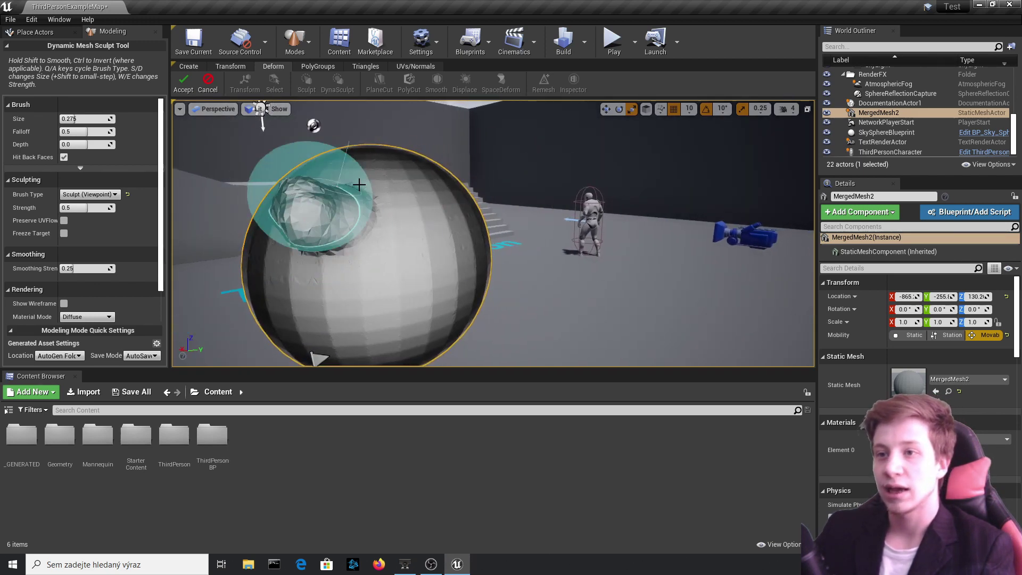
mouse_move(359, 184)
mouse_down()
mouse_move(298, 234)
mouse_move(293, 189)
mouse_up()
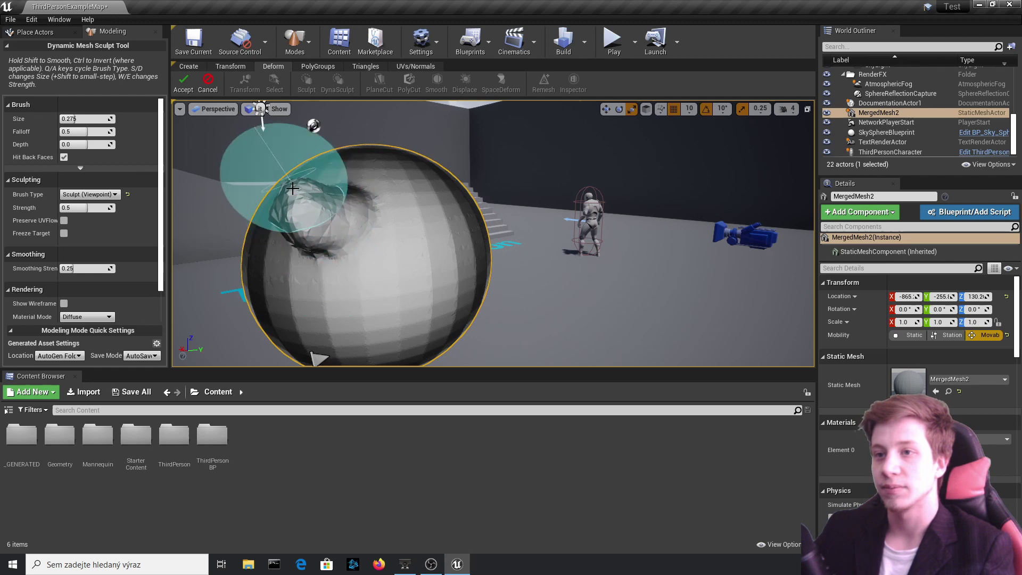
mouse_move(488, 210)
right_down()
mouse_move(474, 210)
mouse_move(506, 194)
mouse_move(473, 229)
mouse_move(416, 221)
mouse_move(298, 232)
mouse_move(250, 221)
mouse_move(280, 263)
mouse_move(272, 255)
right_up()
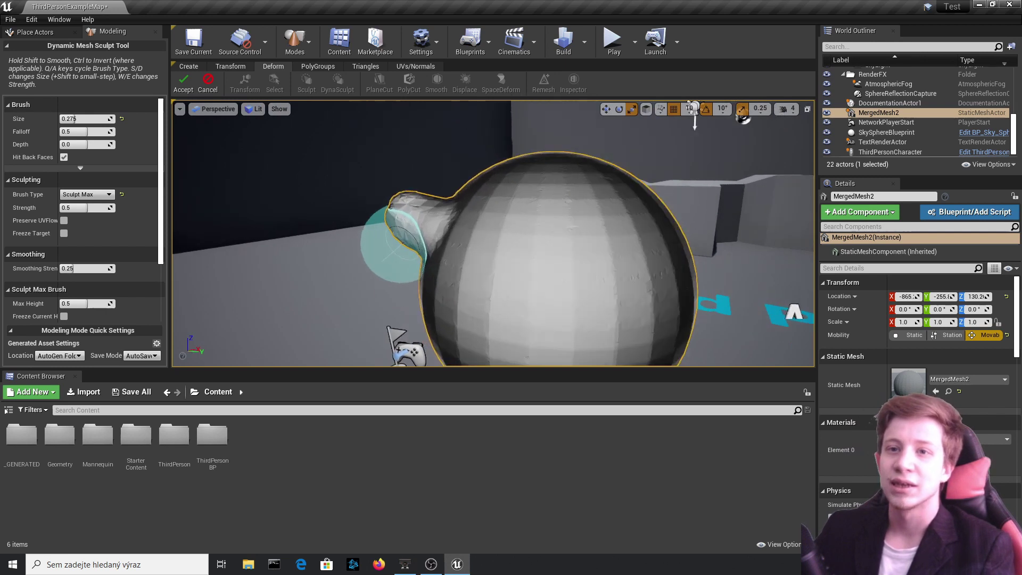
Step: Switch to the Move brush, try pulling the sphere's upper surface outward and undo the stroke
click(90, 194)
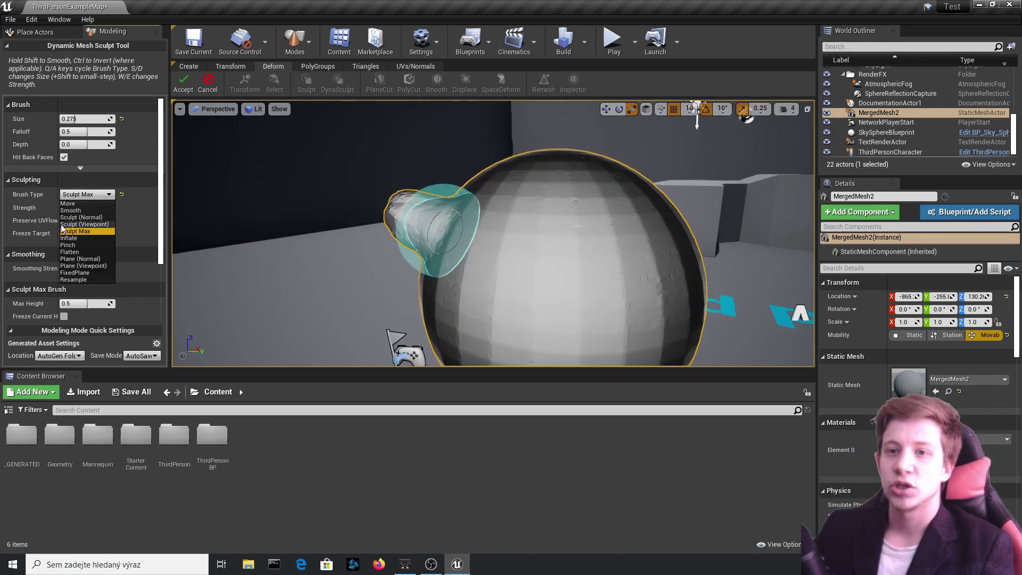
click(78, 202)
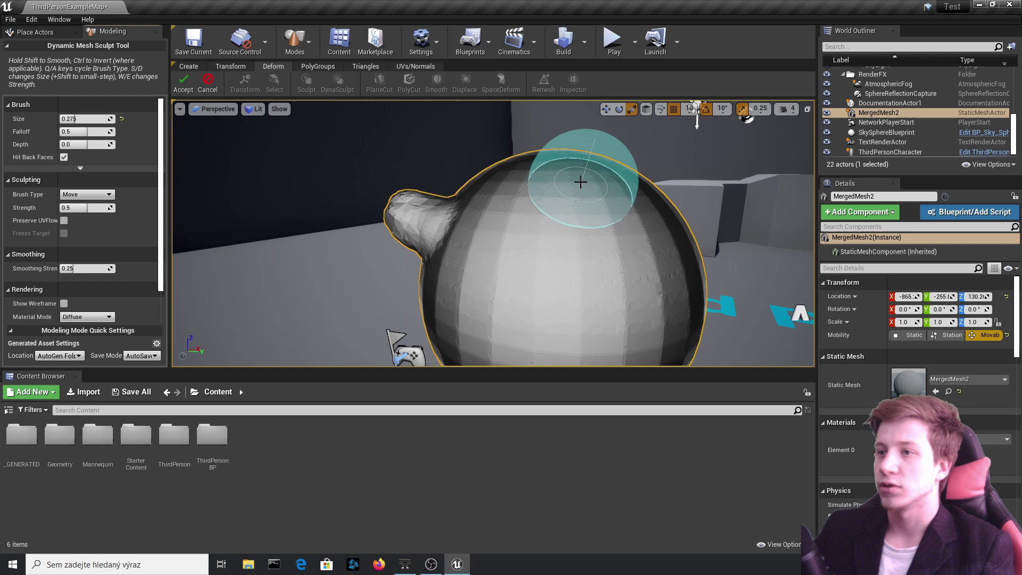
mouse_move(582, 178)
mouse_down()
mouse_move(631, 142)
mouse_move(744, 142)
mouse_move(655, 137)
mouse_up()
key(ctrl+z)
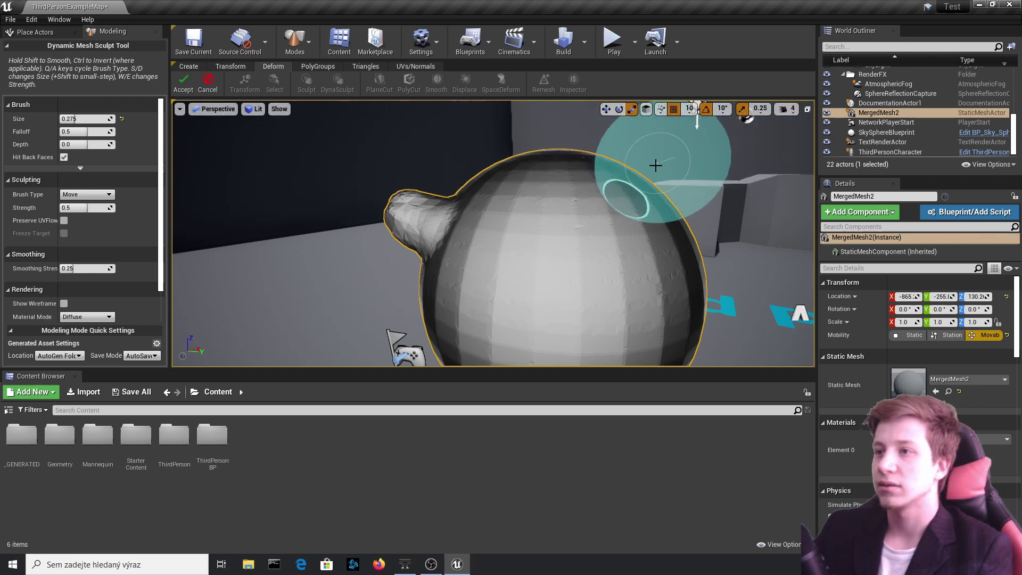
Step: Pull the sphere's top surface upward into uneven ridges with the Move brush
right_click(464, 199)
right_click(478, 187)
click(541, 167)
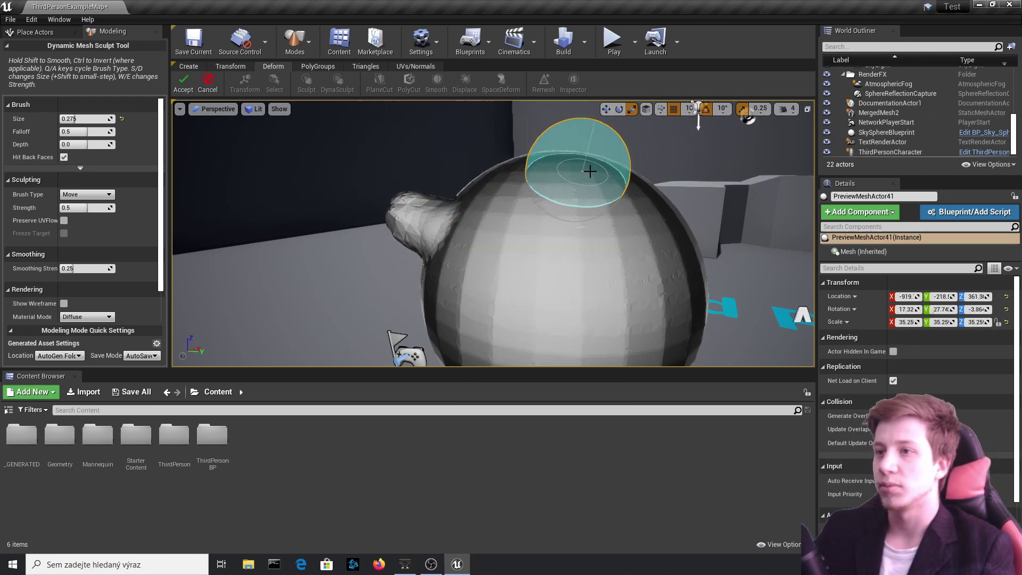
mouse_move(589, 171)
mouse_down()
mouse_move(641, 194)
mouse_move(614, 166)
mouse_move(570, 156)
mouse_up()
drag(561, 208, 557, 180)
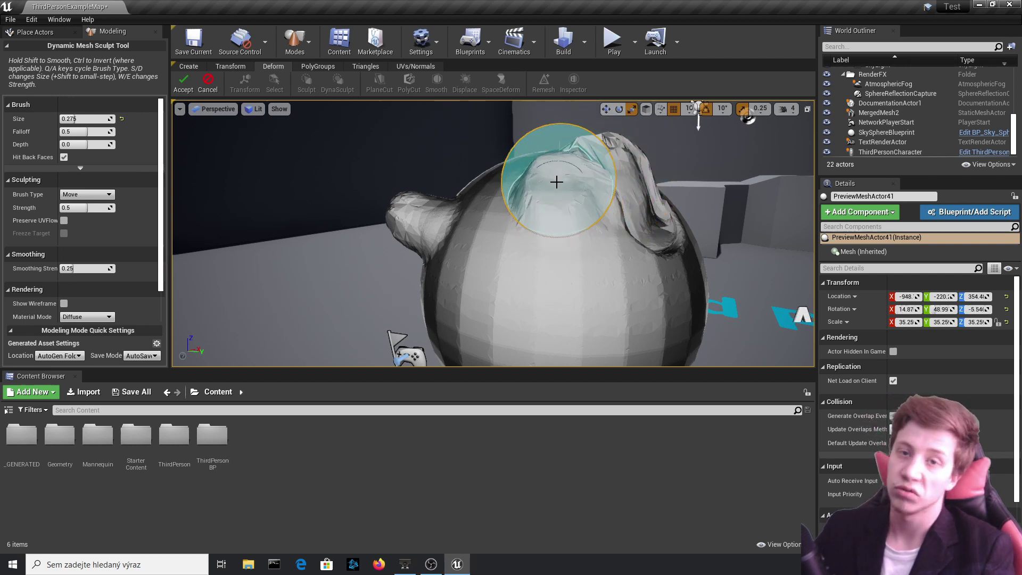
Step: Switch to the Sculpt (Viewpoint) brush and build up lumps across the sphere's front
click(94, 195)
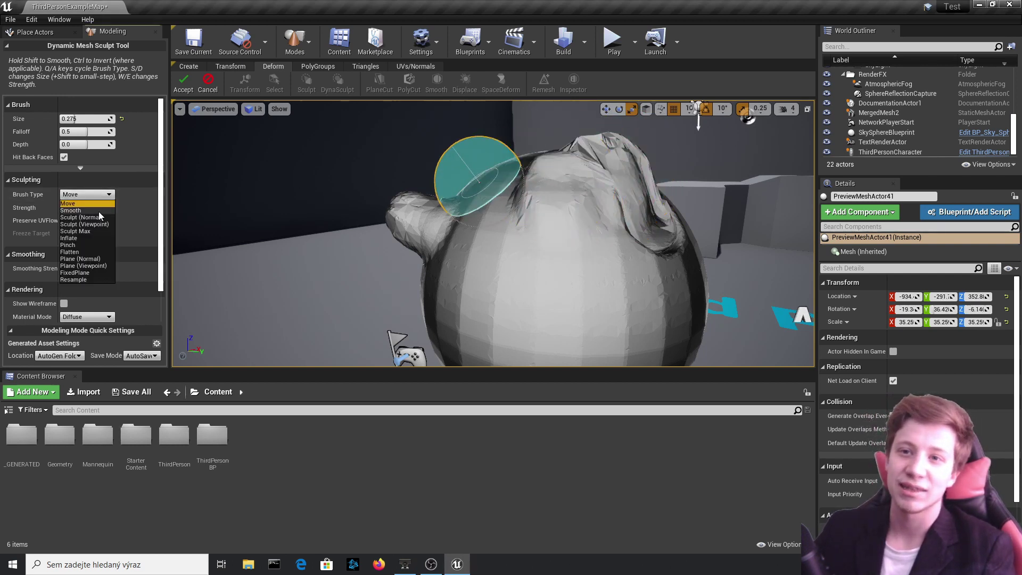
click(92, 218)
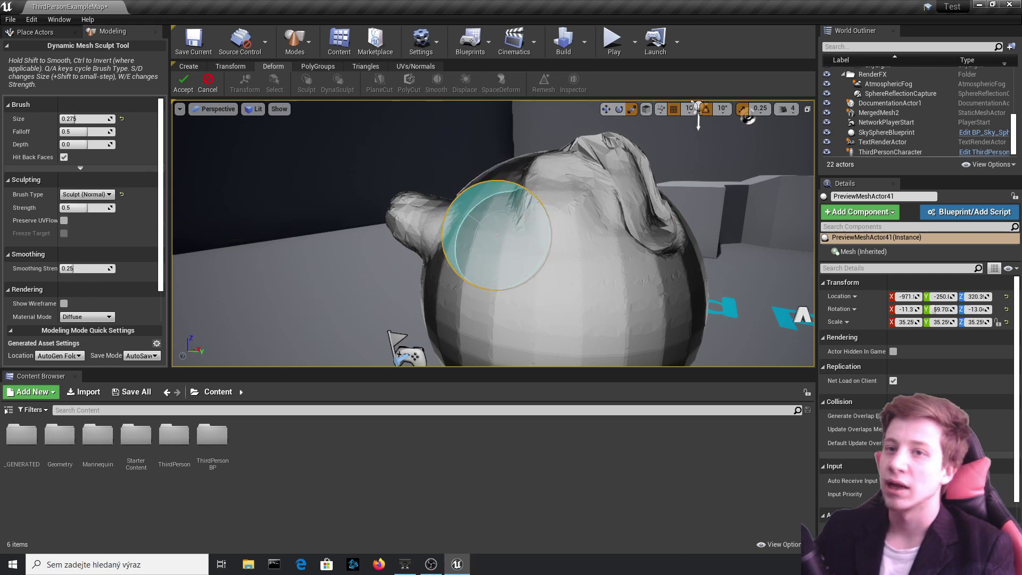
right_drag(491, 240, 495, 234)
click(87, 194)
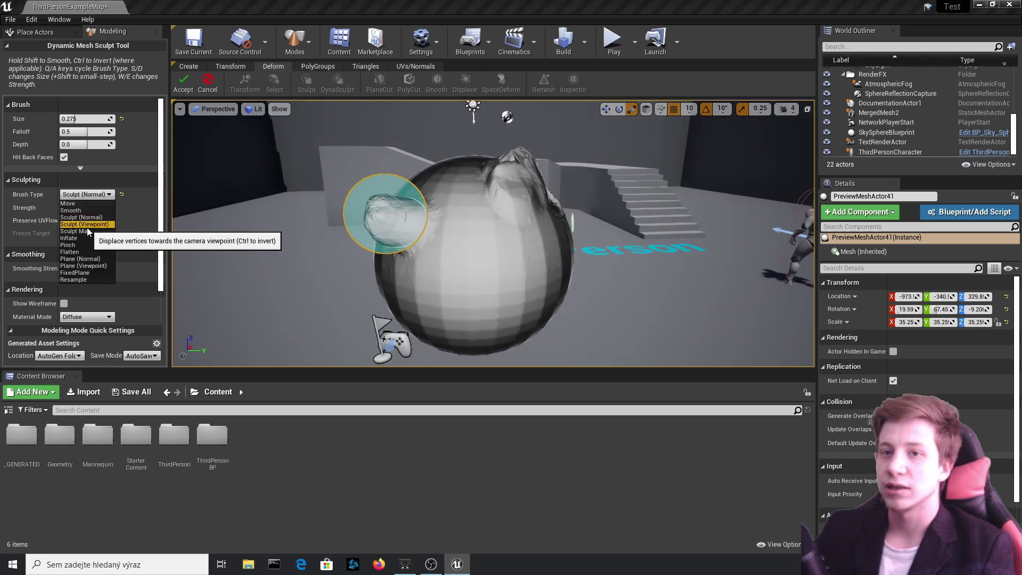
click(85, 226)
mouse_move(496, 267)
mouse_down()
mouse_move(484, 239)
mouse_move(457, 274)
mouse_move(497, 244)
mouse_move(461, 174)
mouse_move(437, 215)
mouse_move(468, 205)
mouse_move(423, 229)
mouse_move(496, 298)
mouse_move(450, 302)
mouse_move(368, 256)
mouse_move(422, 228)
mouse_move(479, 262)
mouse_move(536, 194)
mouse_move(489, 214)
mouse_up()
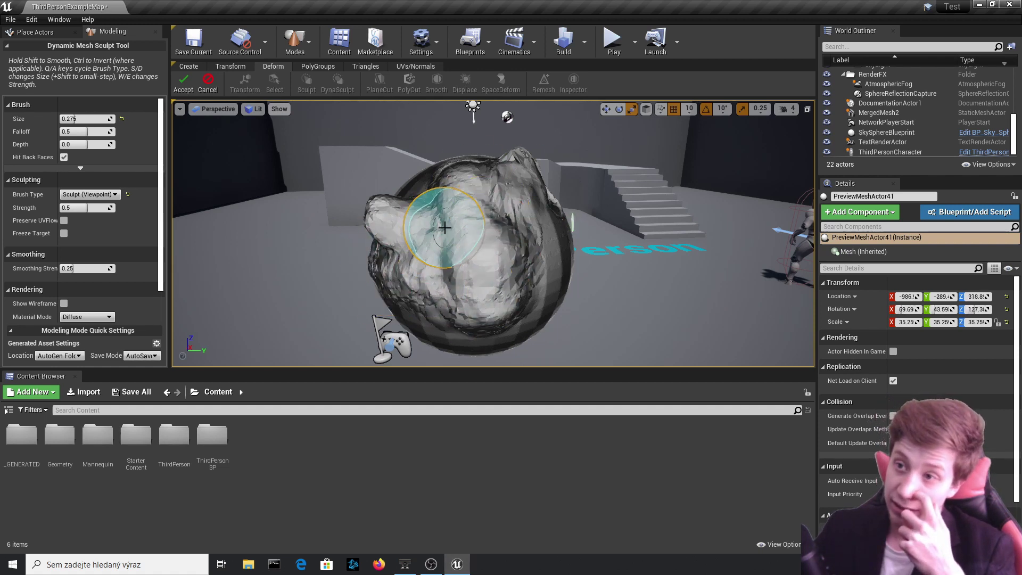
Step: Switch to the Sculpt (Normal) brush and add further sculpting strokes to the lumpy mesh
mouse_move(463, 242)
right_down()
mouse_move(553, 245)
mouse_move(394, 237)
right_up()
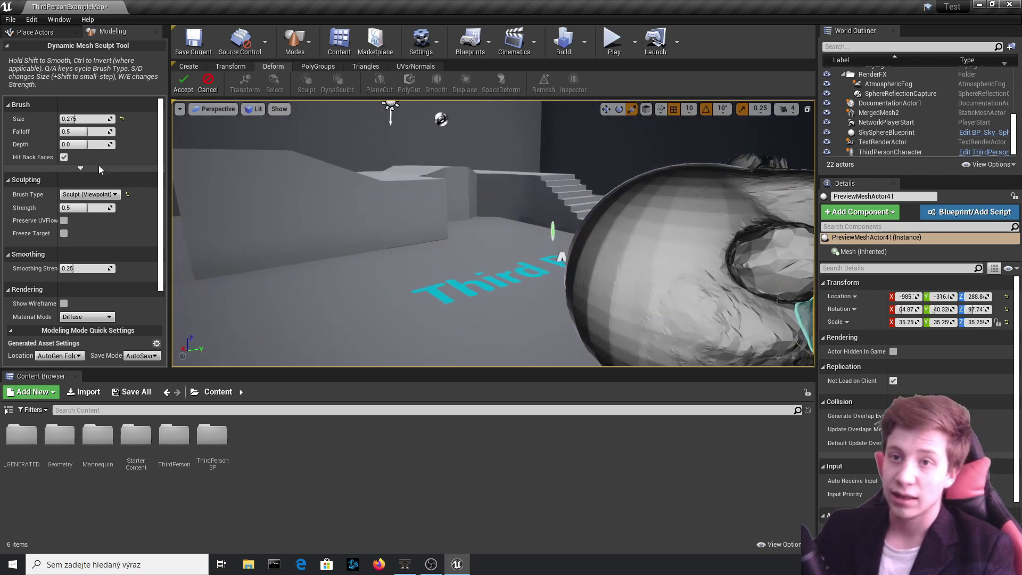
click(97, 195)
click(85, 216)
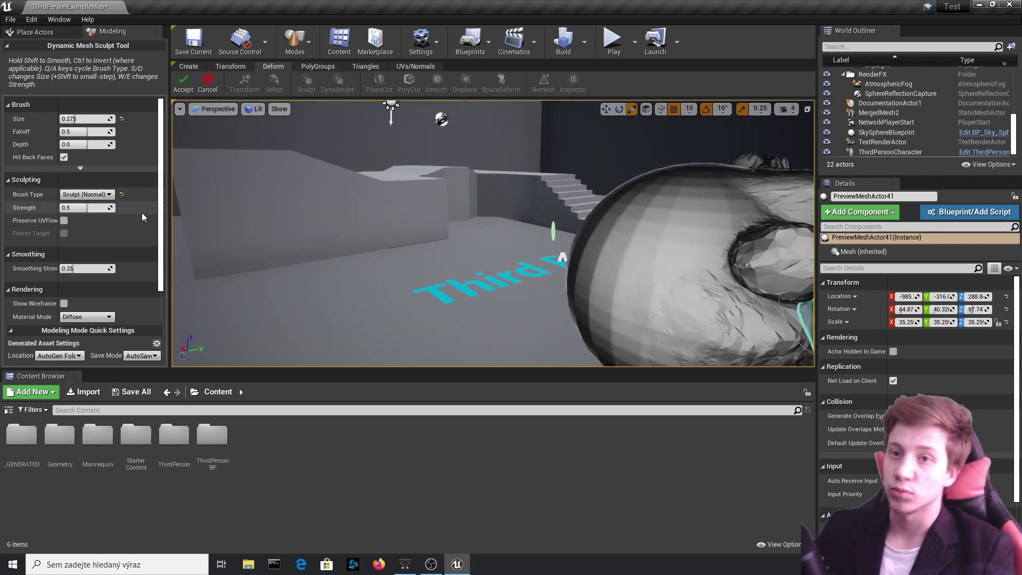
right_drag(586, 250, 638, 251)
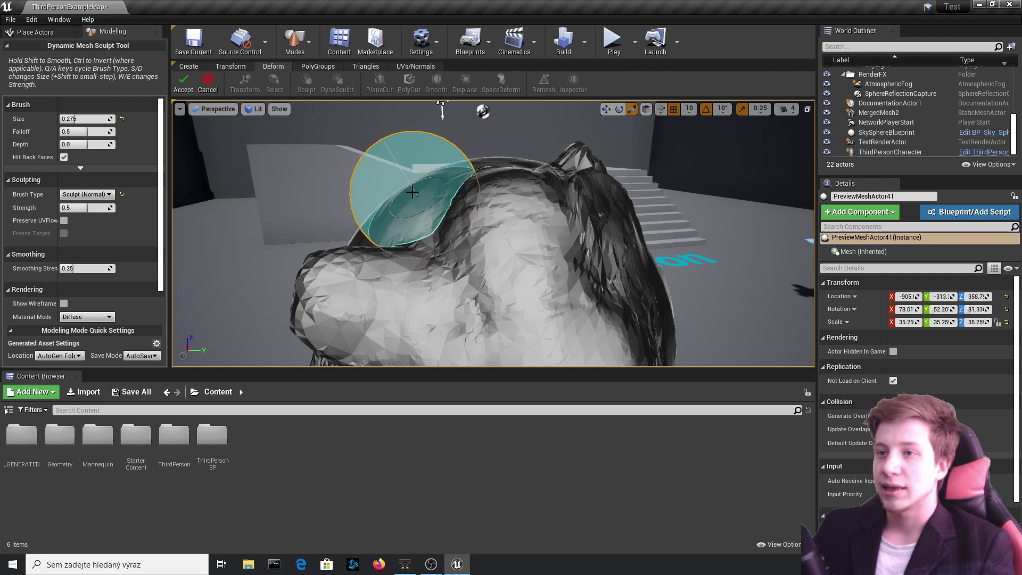
mouse_move(469, 144)
right_down()
mouse_move(434, 159)
mouse_move(521, 137)
mouse_move(538, 103)
mouse_move(507, 244)
right_up()
mouse_move(507, 244)
mouse_down()
mouse_move(638, 293)
mouse_move(611, 240)
mouse_move(628, 240)
mouse_move(619, 300)
mouse_up()
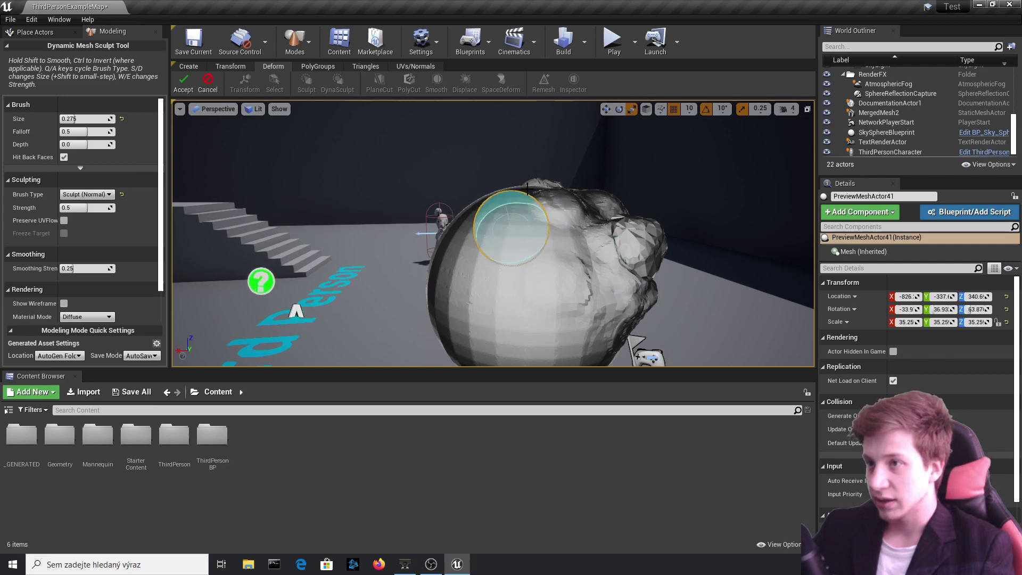
Step: Increase the sculpting brush size to 0.3
key(d)
mouse_move(620, 224)
right_down()
mouse_move(651, 256)
mouse_move(674, 253)
mouse_move(373, 234)
mouse_move(730, 341)
mouse_move(609, 219)
mouse_move(627, 229)
mouse_move(559, 237)
mouse_move(639, 298)
right_up()
mouse_move(535, 336)
right_down()
mouse_move(527, 324)
mouse_move(650, 141)
mouse_move(538, 210)
right_up()
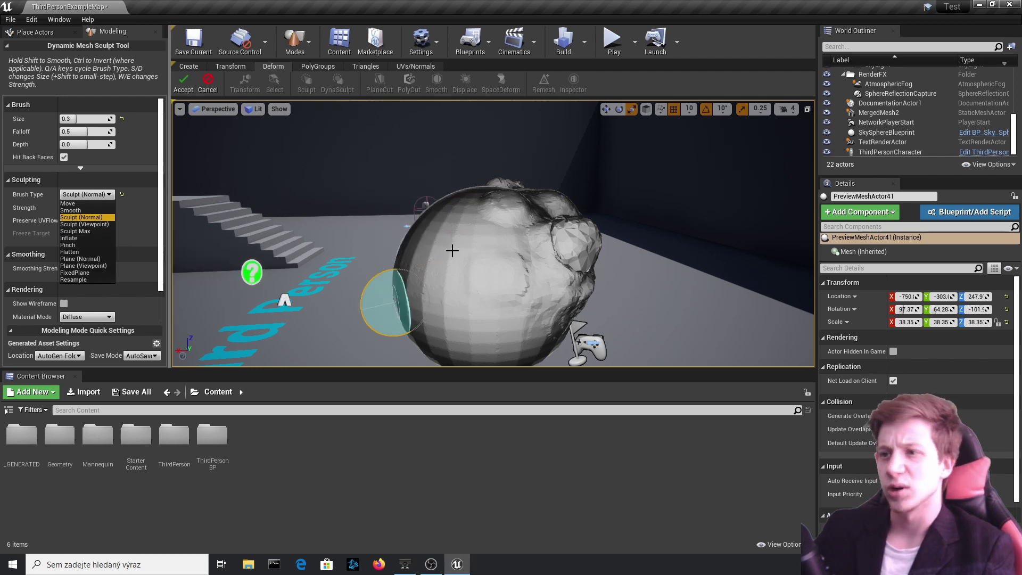
Step: Build up lumps across the sphere's smooth upper side with the Sculpt (Normal) brush
click(77, 238)
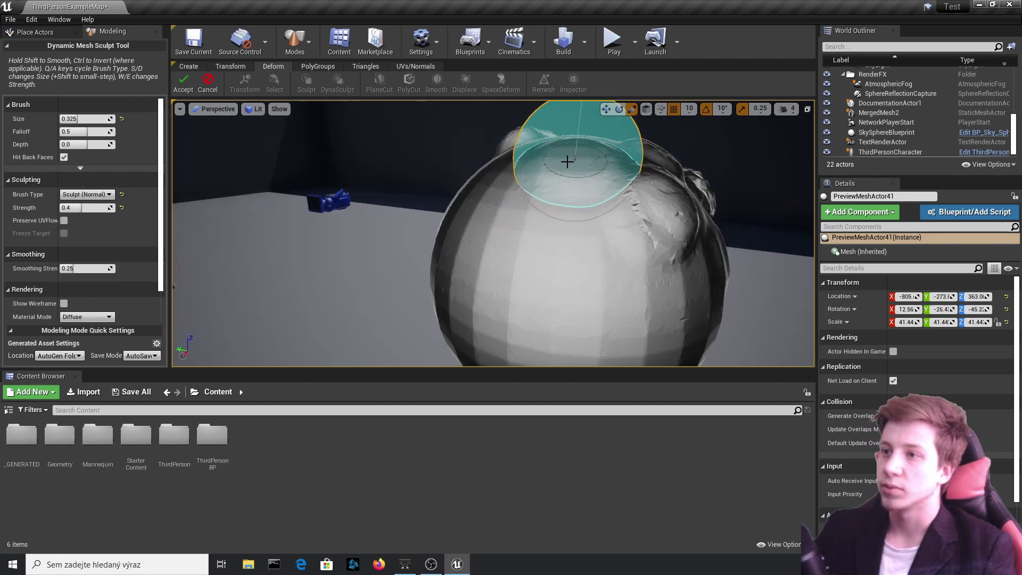
mouse_move(495, 202)
mouse_down()
mouse_move(447, 289)
mouse_move(527, 176)
mouse_move(465, 231)
mouse_move(439, 301)
mouse_move(605, 142)
mouse_move(477, 165)
mouse_up()
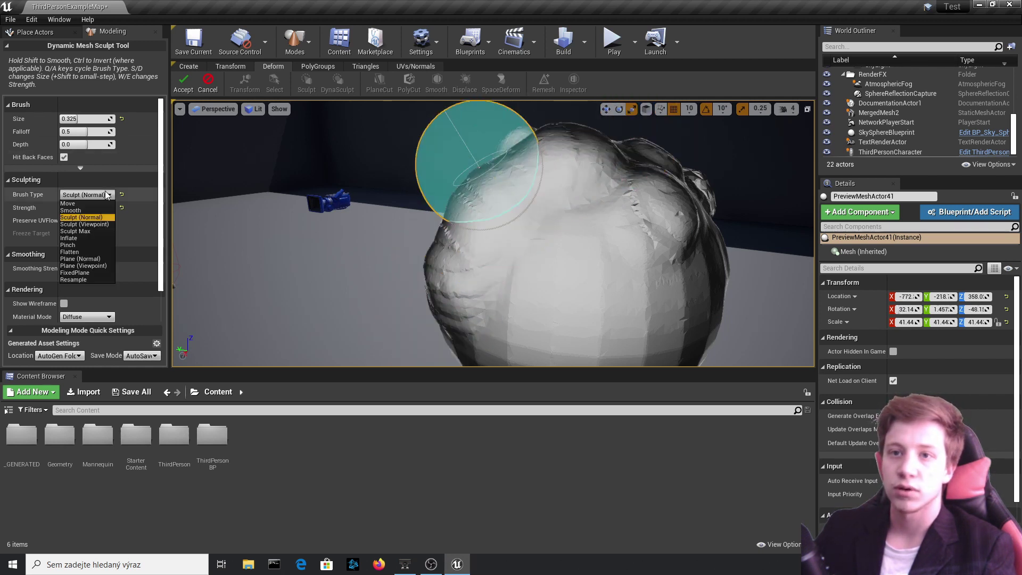
Step: Switch to the Inflate brush and swell the mesh's upper lumps into rounded bulges
click(91, 238)
mouse_move(532, 165)
mouse_down()
mouse_move(586, 155)
mouse_move(531, 160)
mouse_move(493, 177)
mouse_move(429, 287)
mouse_move(462, 224)
mouse_move(582, 142)
mouse_move(468, 218)
mouse_move(475, 286)
mouse_up()
right_drag(474, 287, 426, 288)
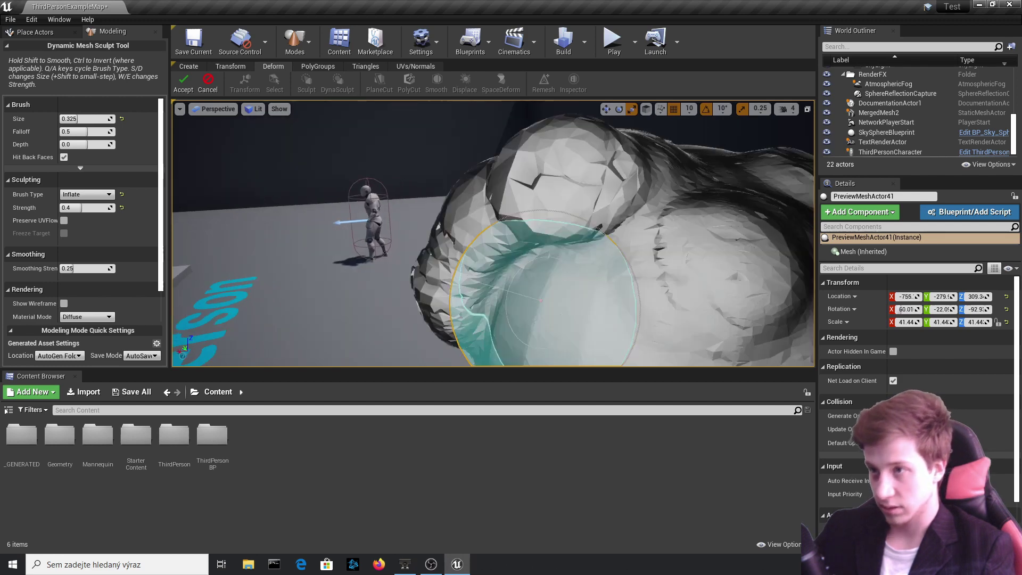
mouse_move(542, 301)
right_down()
mouse_move(685, 297)
mouse_move(507, 138)
mouse_move(511, 249)
mouse_move(555, 254)
right_up()
Step: Switch to the Pinch brush and pinch the mesh along the creases beneath the inflated bulges
click(79, 197)
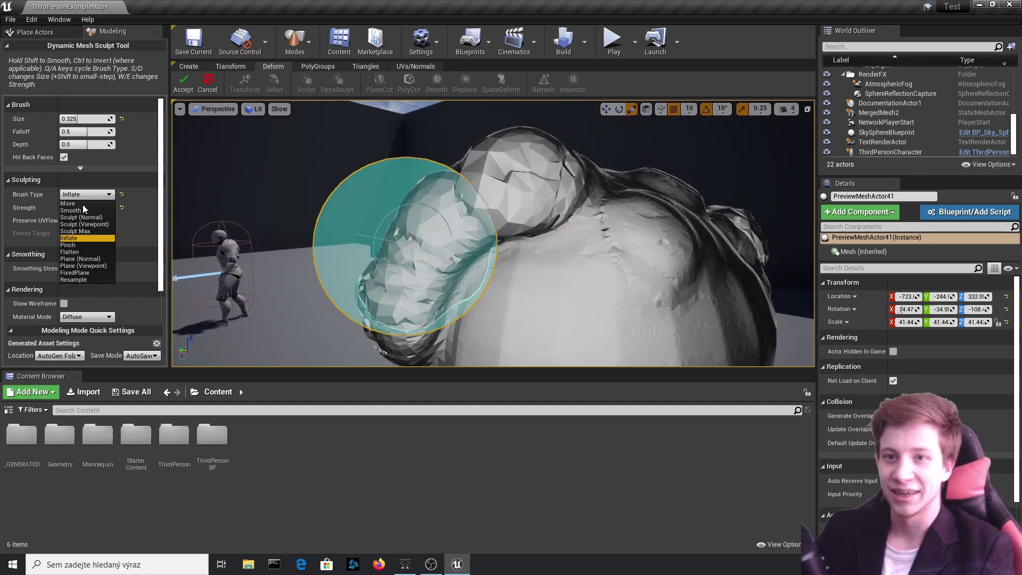
click(88, 245)
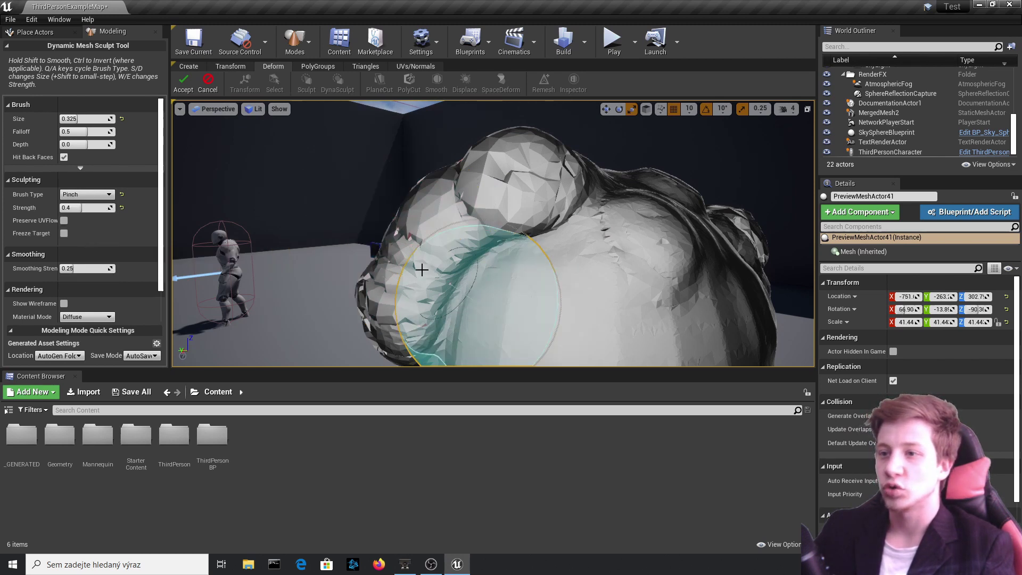
drag(468, 261, 501, 246)
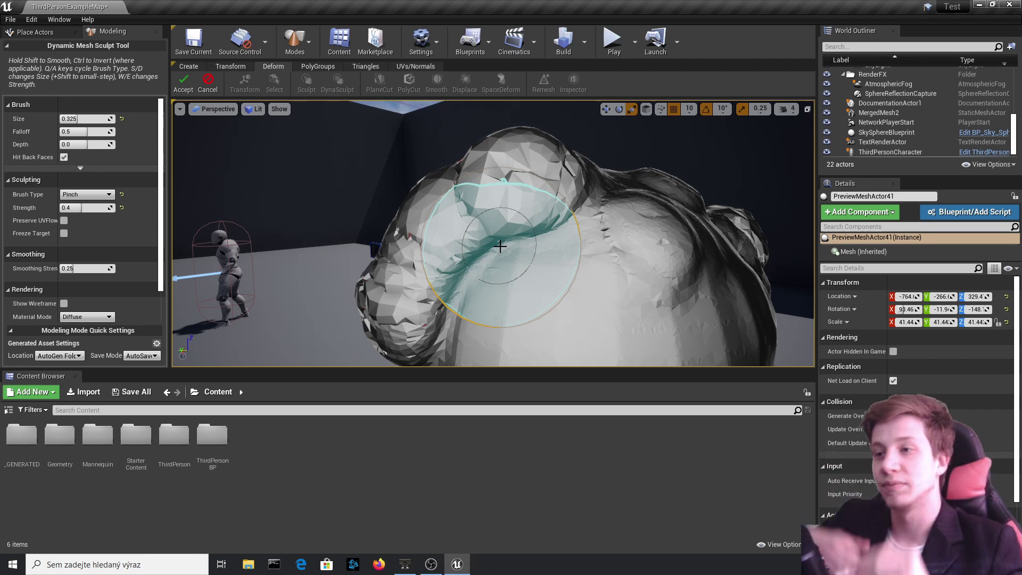
mouse_move(500, 246)
mouse_down()
mouse_move(392, 330)
mouse_move(422, 308)
mouse_move(422, 320)
mouse_move(474, 260)
mouse_move(486, 182)
mouse_move(589, 212)
mouse_move(468, 262)
mouse_move(445, 313)
mouse_move(445, 299)
mouse_up()
mouse_move(445, 299)
right_down()
mouse_move(554, 298)
mouse_move(537, 293)
right_up()
right_drag(519, 235, 636, 285)
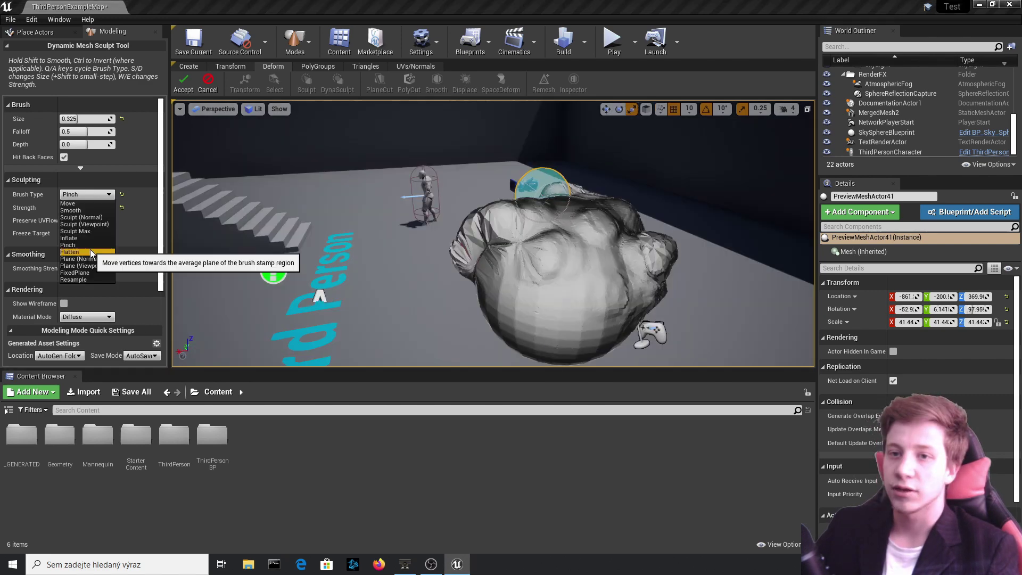
Step: Switch to the Flatten brush, enlarge it to about 0.56, and flatten the bulges on the mesh's upper surface
click(91, 249)
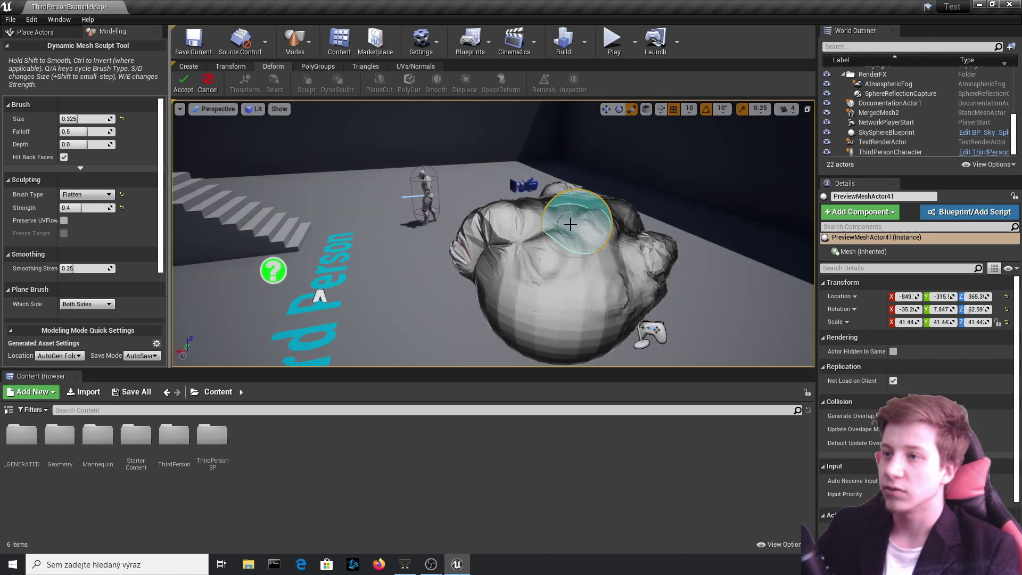
mouse_move(570, 225)
mouse_down()
mouse_move(567, 212)
mouse_move(473, 223)
mouse_up()
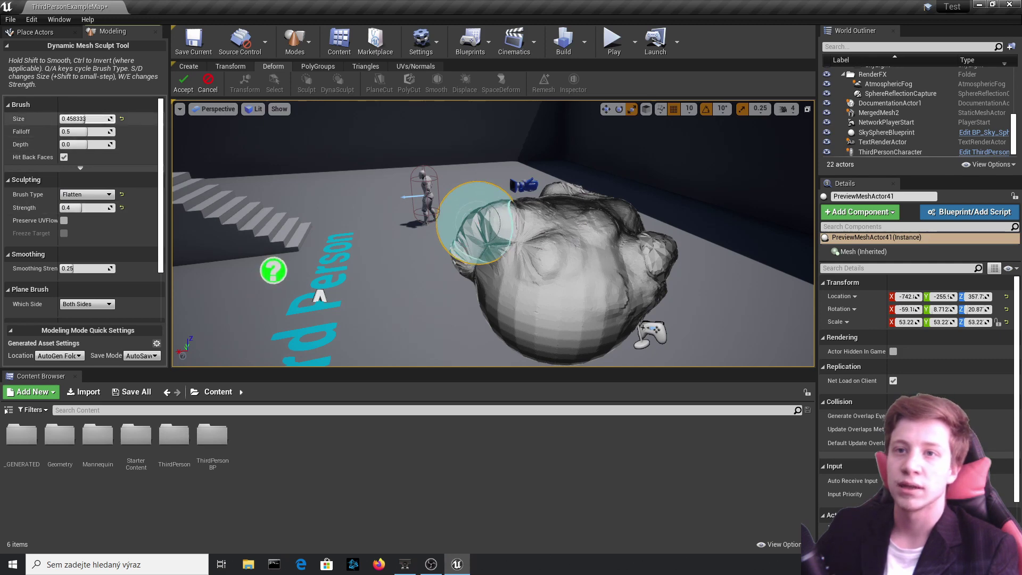
drag(477, 222, 595, 237)
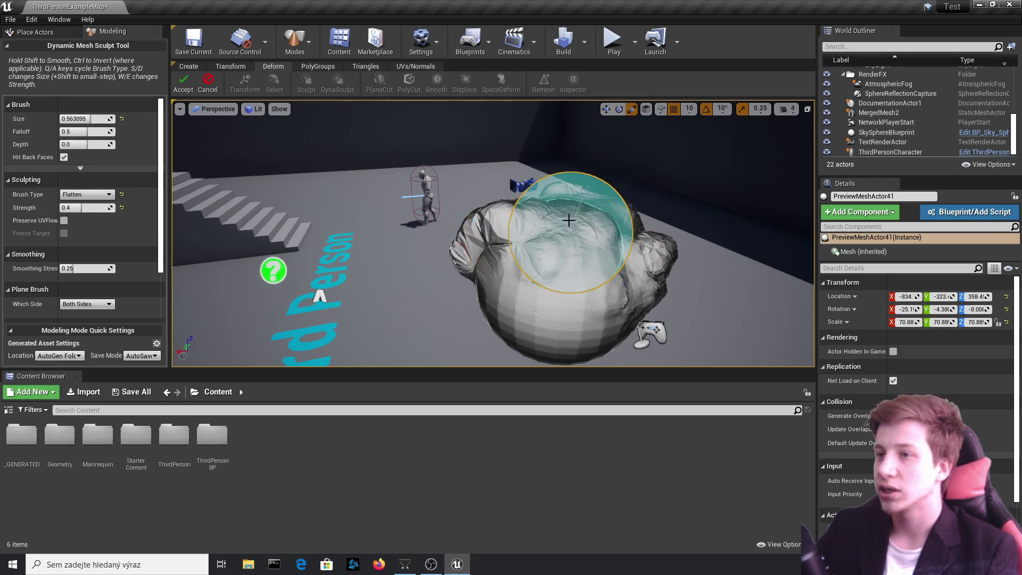
right_drag(566, 234, 567, 279)
drag(542, 293, 596, 270)
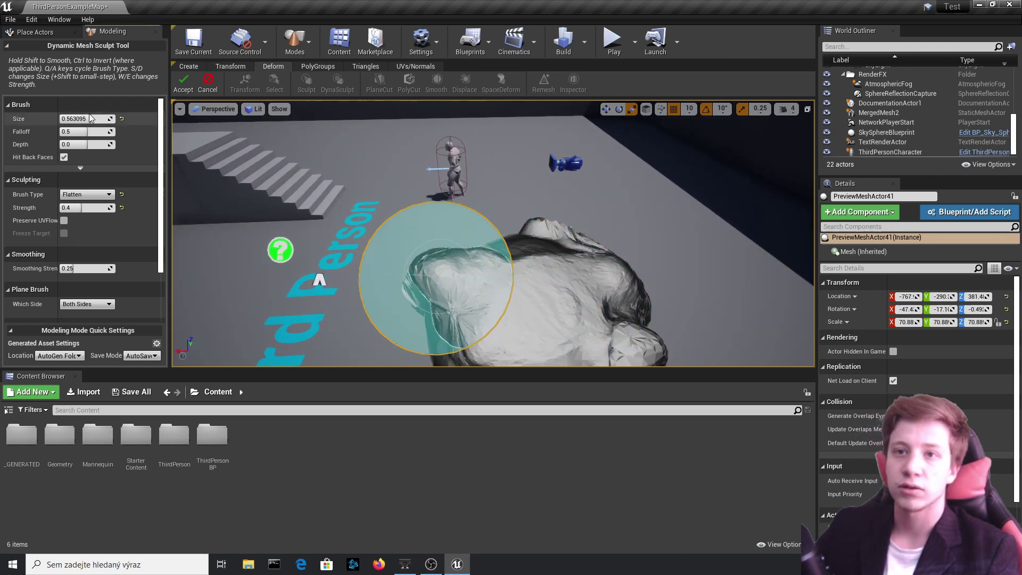
Step: Raise the Flatten brush's size to about 0.75 and strength to about 0.7, and flatten the mesh's top further
drag(86, 117, 107, 118)
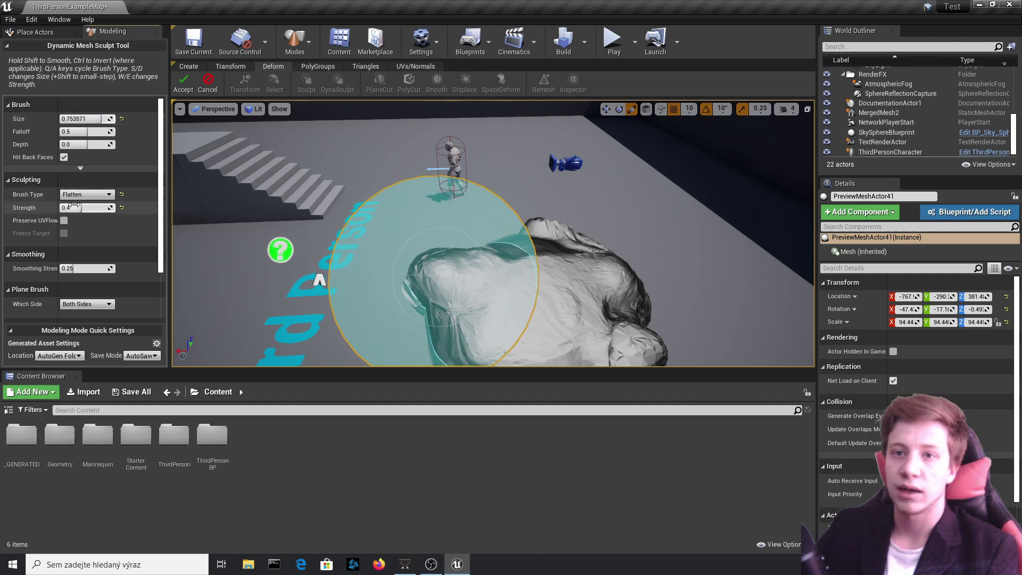
mouse_move(513, 286)
mouse_down()
mouse_move(529, 337)
mouse_move(555, 317)
mouse_up()
key(d)
mouse_move(556, 317)
right_down()
mouse_move(532, 261)
mouse_move(453, 261)
mouse_move(442, 282)
mouse_move(431, 266)
mouse_move(439, 256)
mouse_move(460, 269)
right_up()
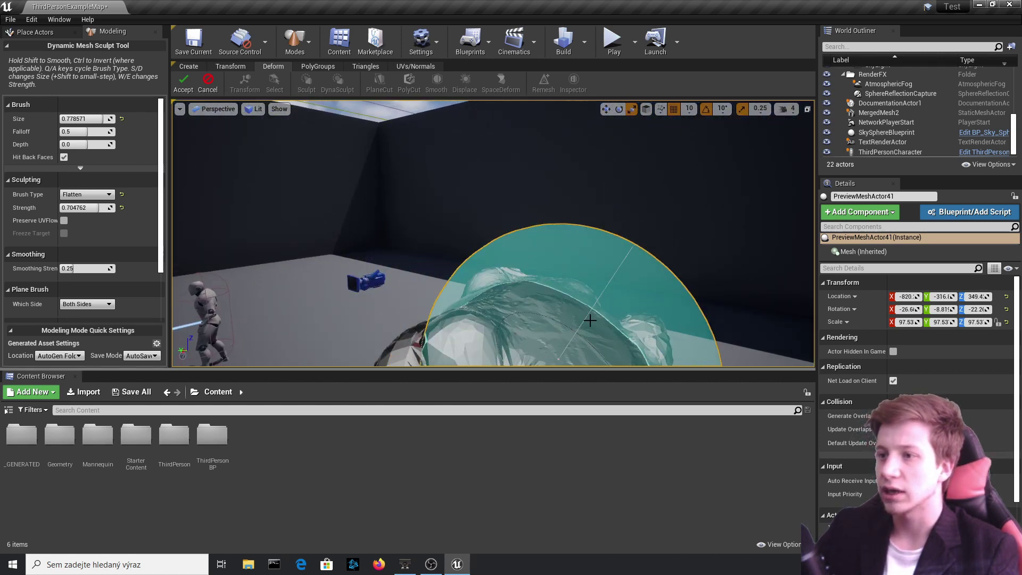
right_drag(608, 287, 576, 305)
key(d)
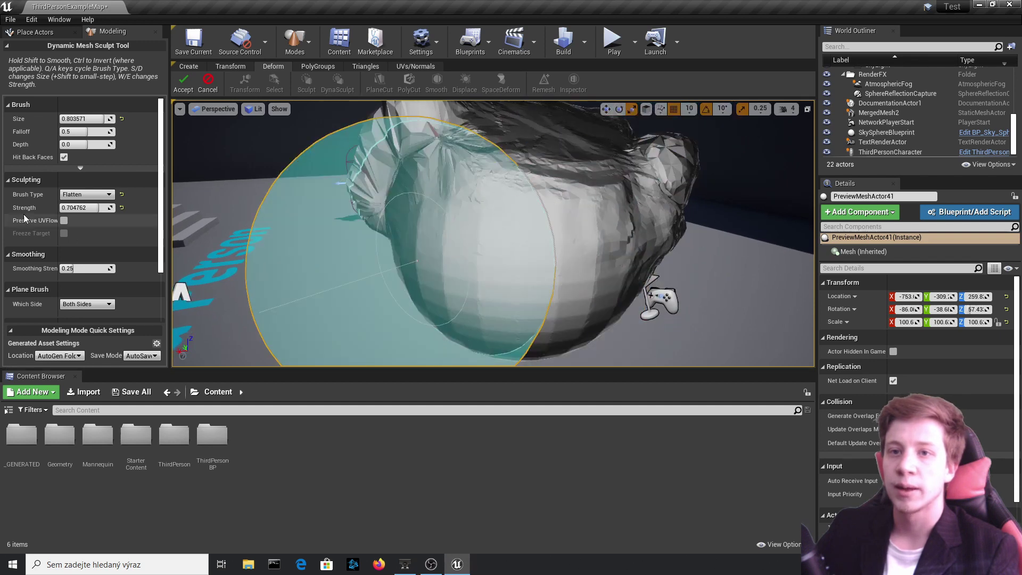
Step: Reset the brush type to Move, accept the sculpt, and select the resulting merged mesh
click(122, 195)
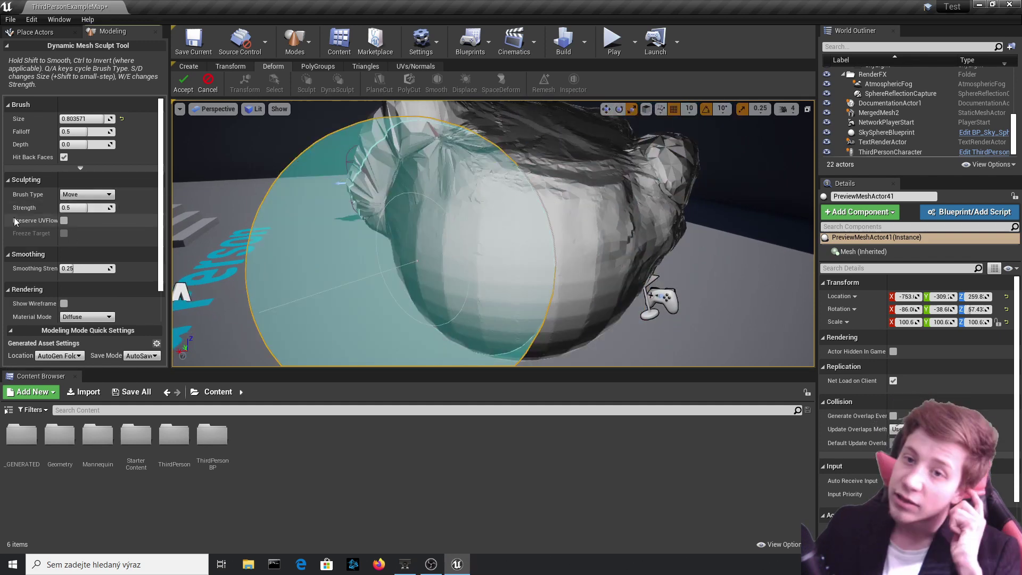
click(186, 80)
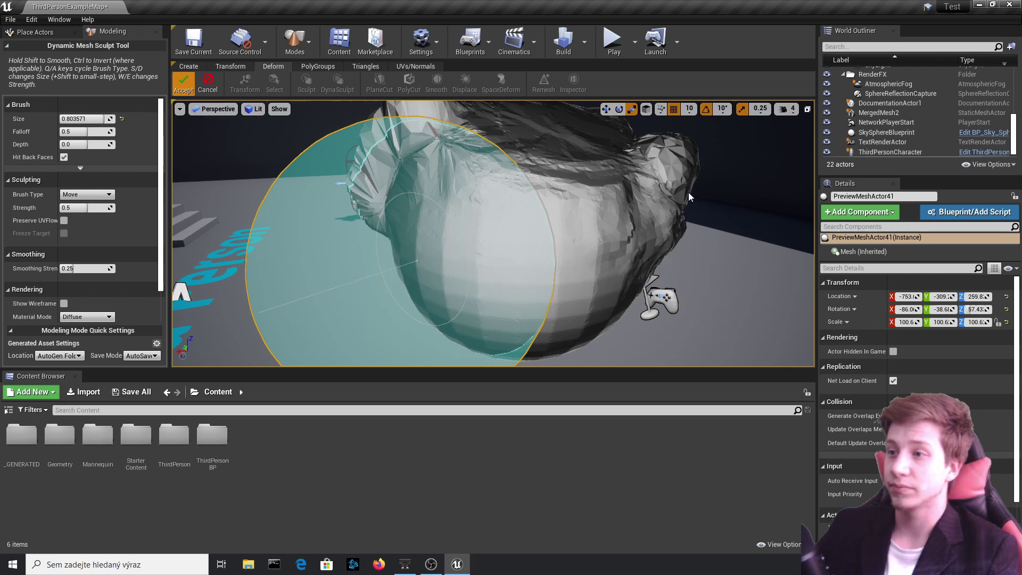
mouse_move(689, 193)
right_down()
mouse_move(679, 193)
mouse_move(692, 194)
right_up()
click(505, 184)
right_drag(504, 185, 519, 184)
right_drag(485, 133, 485, 133)
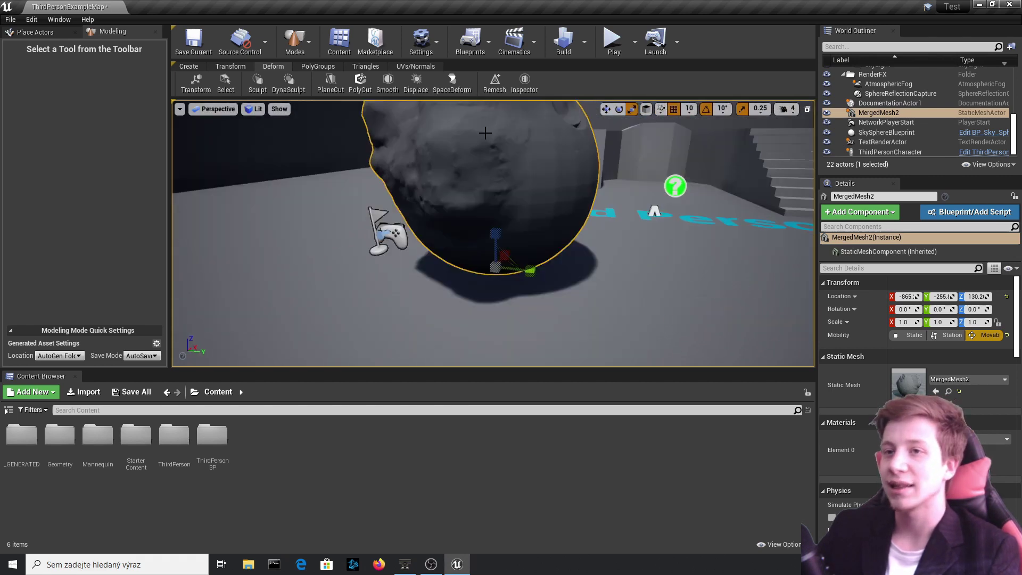
Step: Start the DynaSculpt tool on the merged mesh and switch to the Smooth brush
click(293, 81)
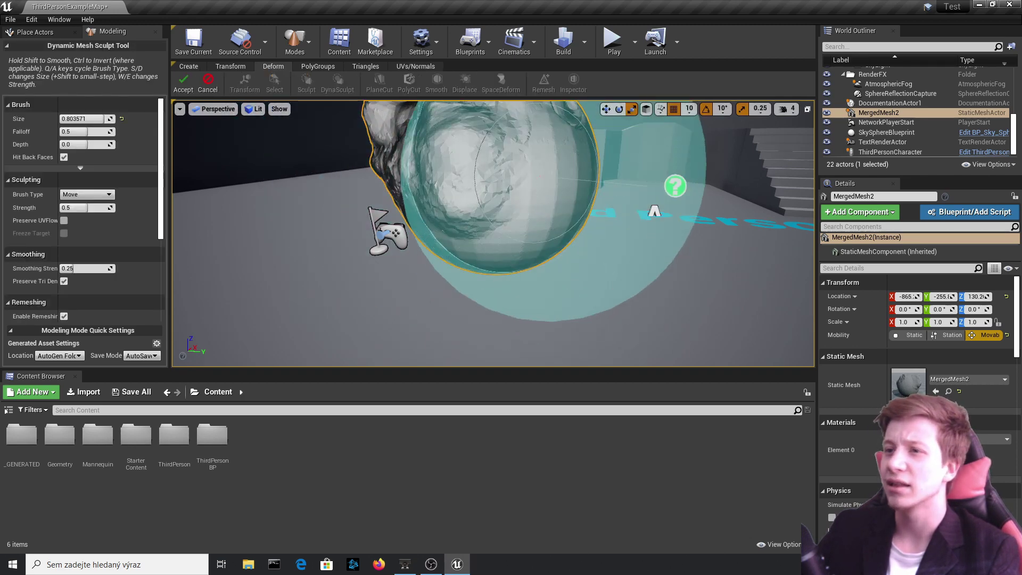
mouse_move(558, 178)
right_down()
mouse_move(522, 172)
mouse_move(545, 172)
right_up()
key(a)
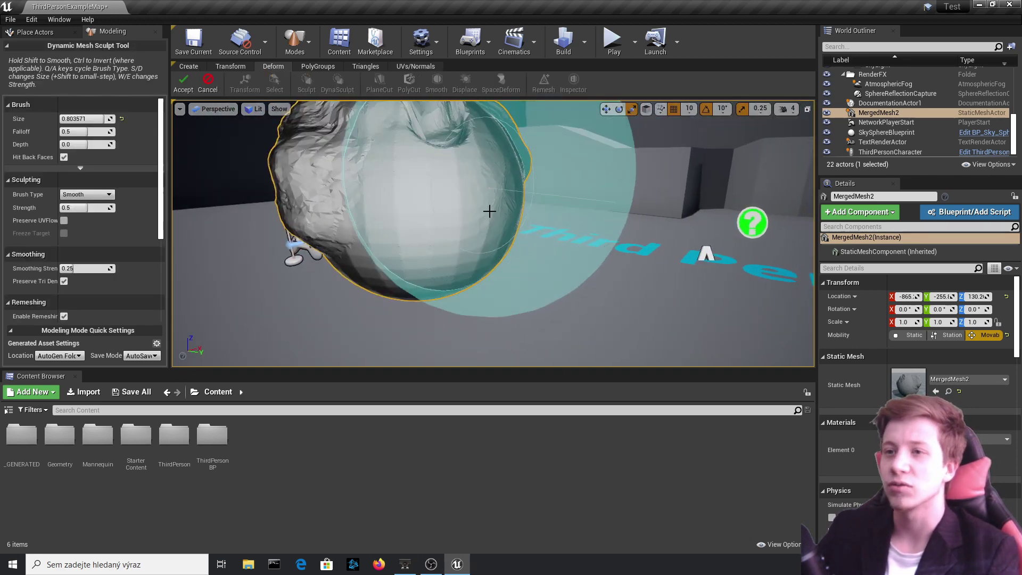
Step: Examine the merged mesh's rough surface from several sides and distances
right_drag(489, 211, 550, 237)
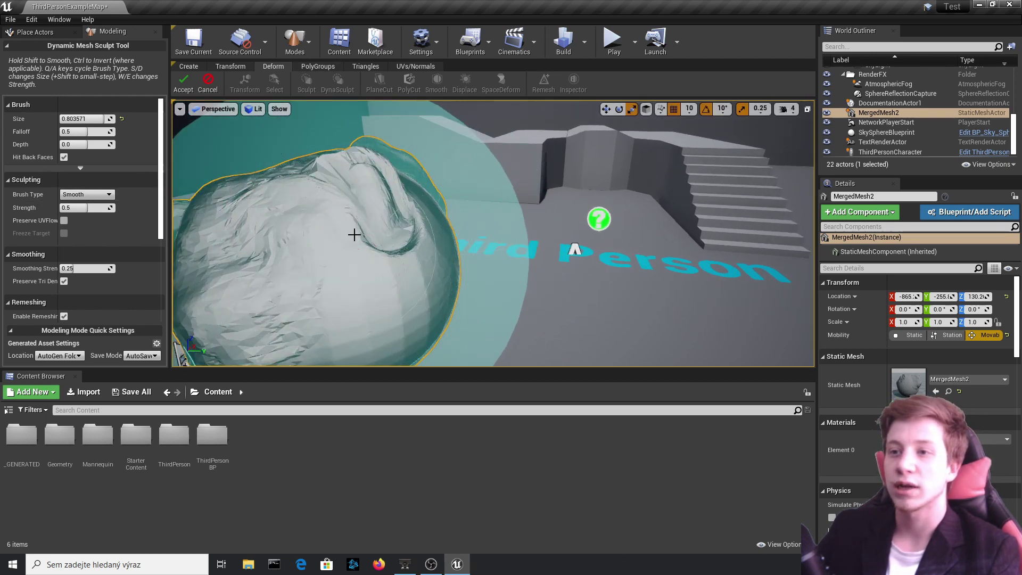
mouse_move(335, 205)
right_down()
mouse_move(314, 197)
mouse_move(286, 212)
right_up()
scroll(534, 198, up, 3)
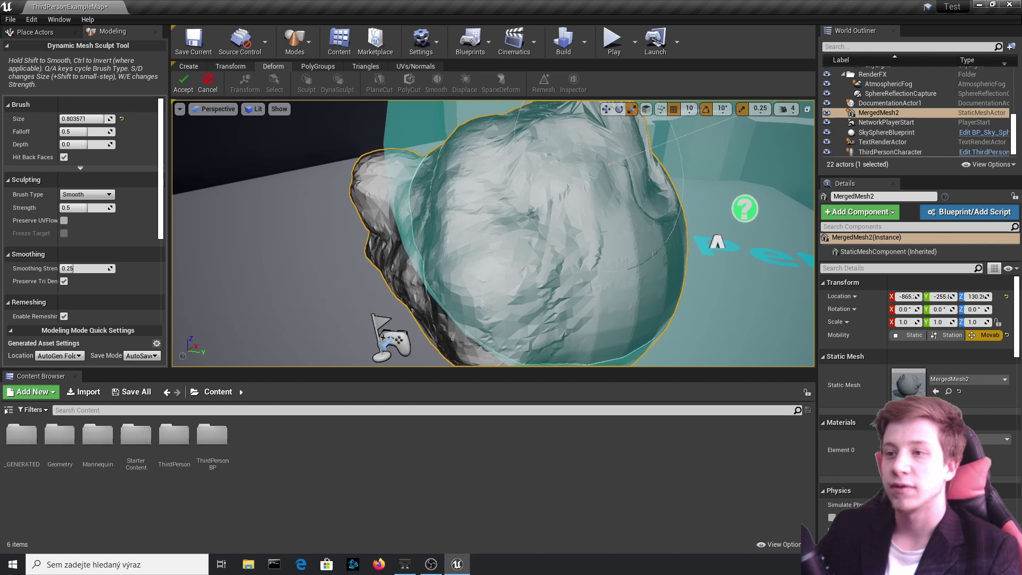
scroll(521, 219, down, 4)
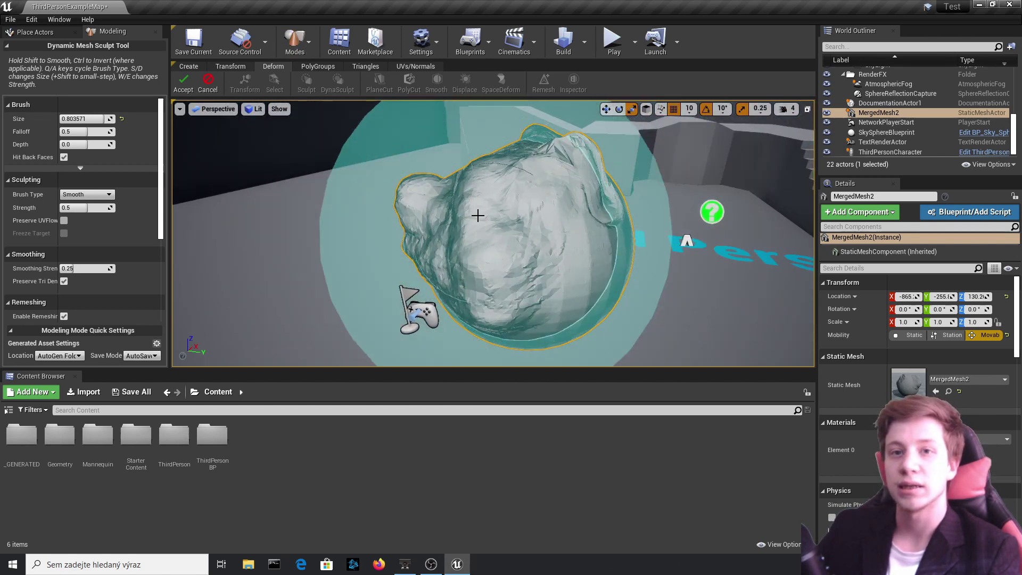
mouse_move(614, 194)
right_down()
mouse_move(671, 195)
mouse_move(634, 194)
right_up()
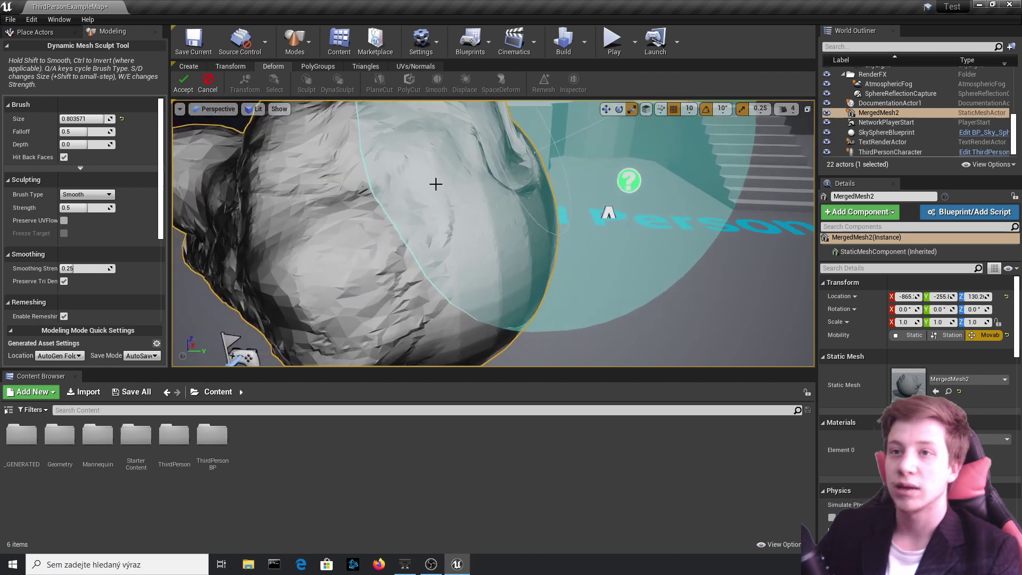
scroll(436, 183, down, 5)
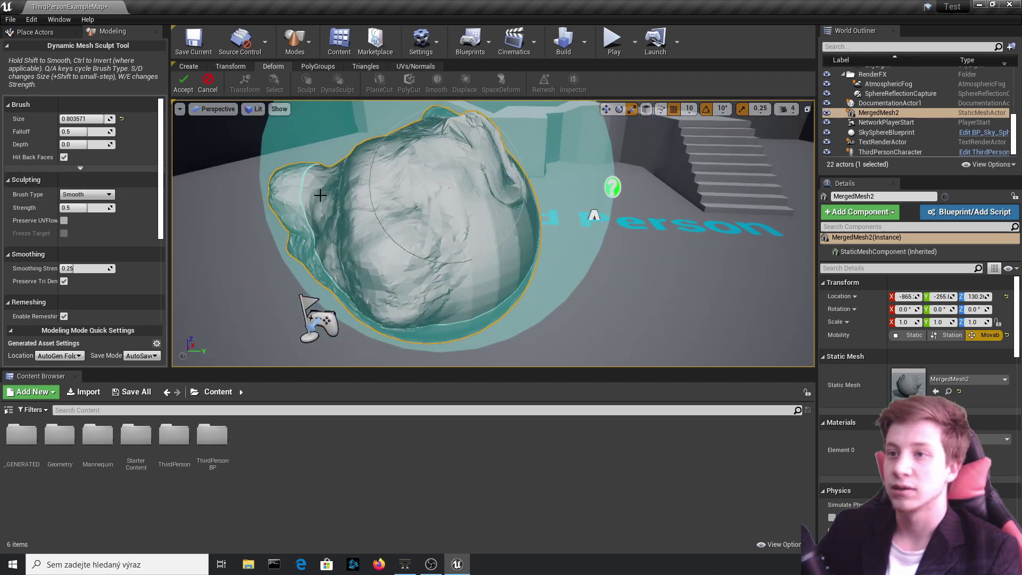
click(85, 180)
click(87, 180)
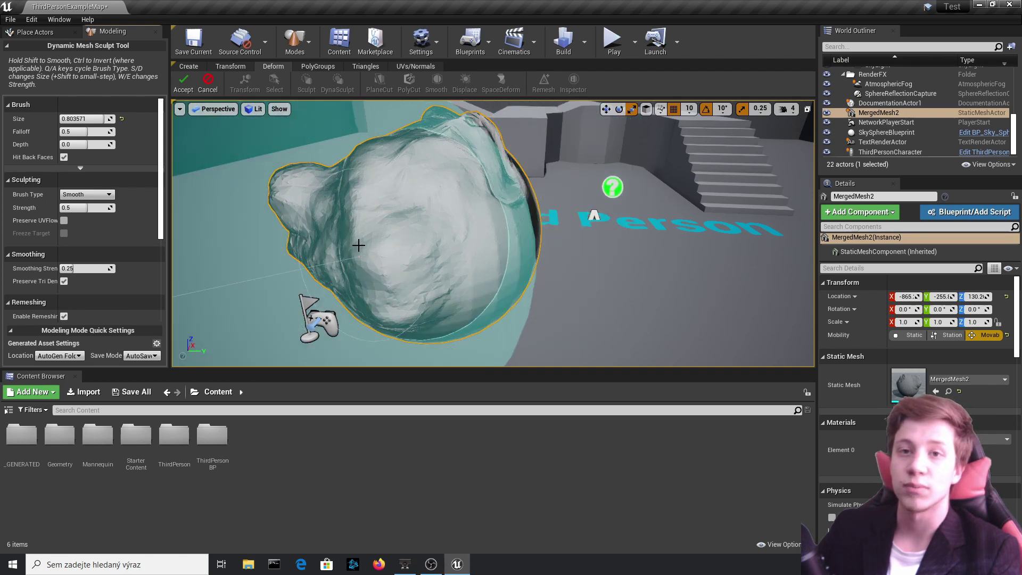
Step: Switch the dynamic sculpting brush to Move and reset its size to 0.25
click(98, 195)
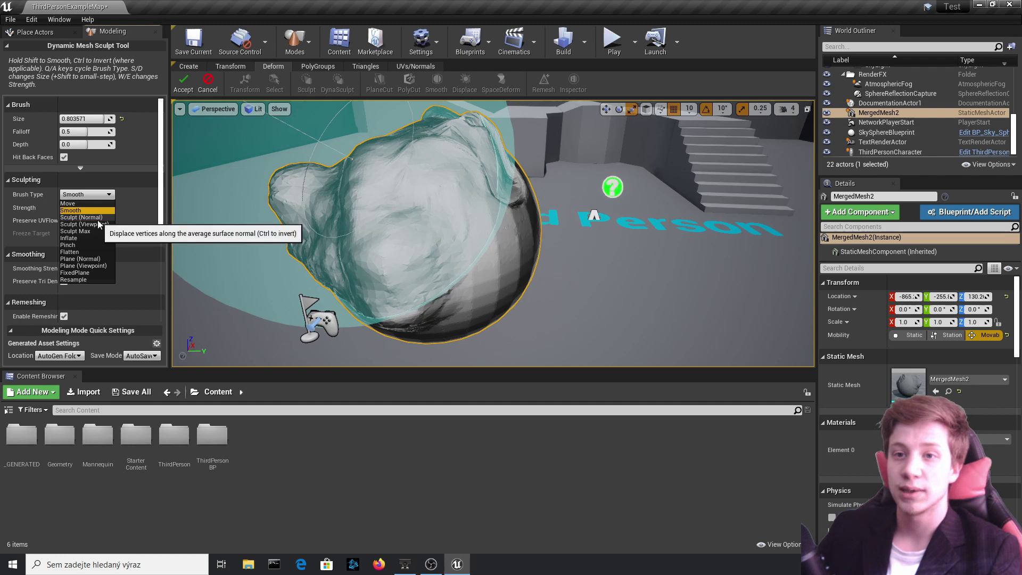
click(92, 203)
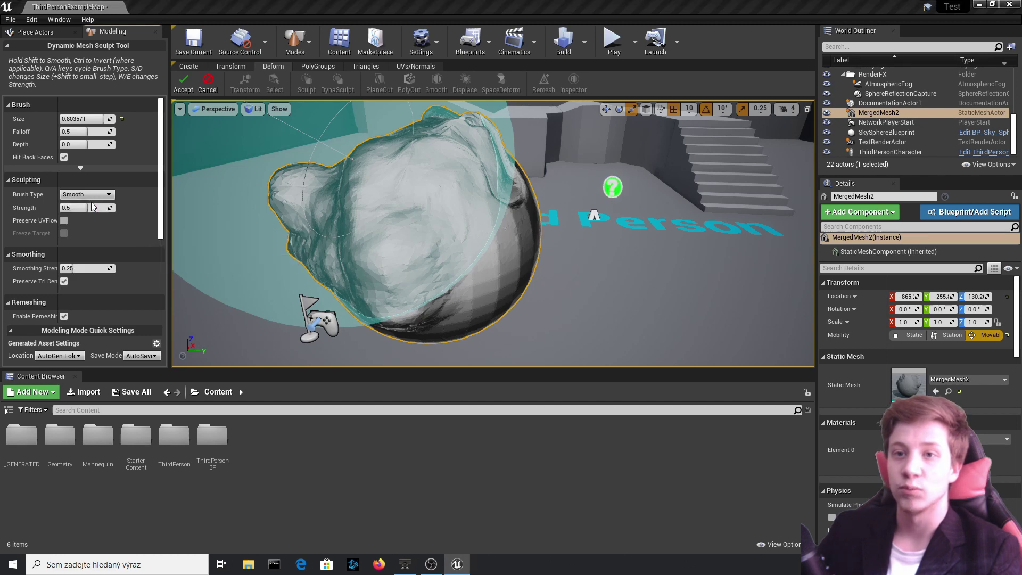
click(213, 120)
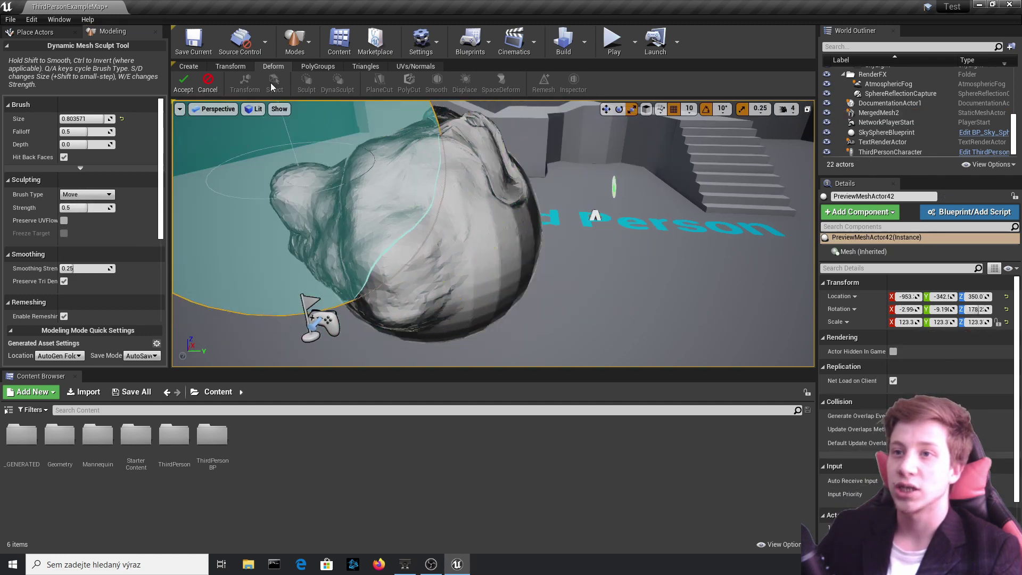
click(123, 121)
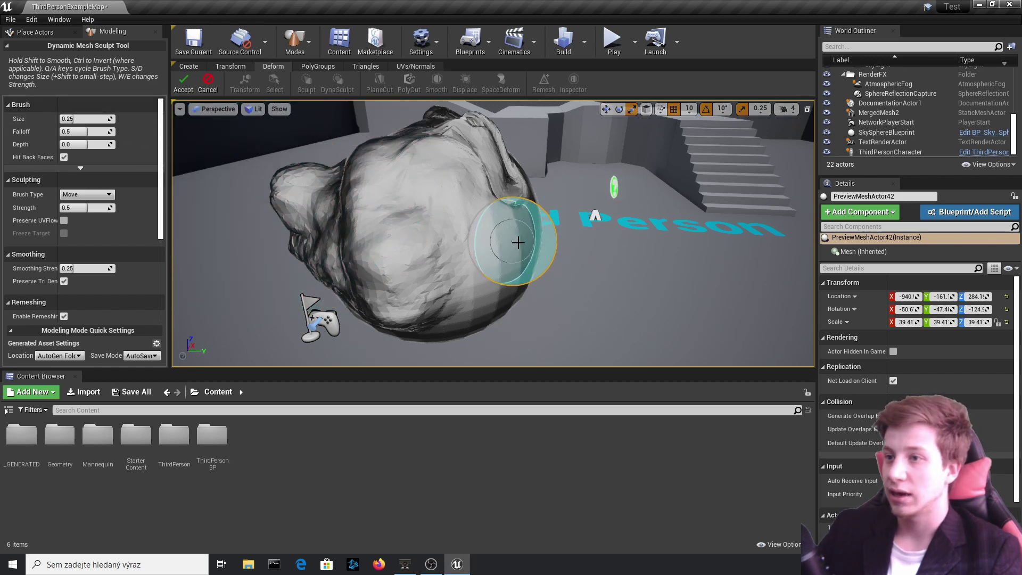
Step: Pull a long arm out of the sphere's smooth side with the Move brush and bend its end
drag(518, 243, 731, 255)
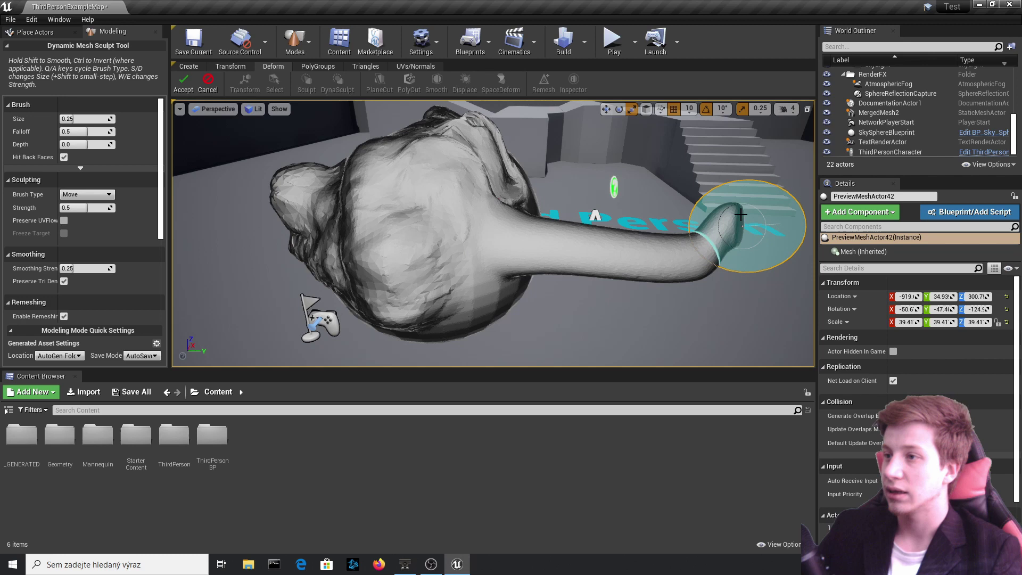
mouse_move(692, 179)
mouse_down()
mouse_move(639, 154)
mouse_move(735, 144)
mouse_move(772, 226)
mouse_move(792, 312)
mouse_move(777, 342)
mouse_move(846, 363)
mouse_up()
right_drag(799, 319, 831, 320)
right_drag(555, 209, 559, 208)
Step: Pull further curved, tentacle-like branches out of the arm with the Move brush
mouse_move(583, 309)
mouse_down()
mouse_move(530, 194)
mouse_move(672, 160)
mouse_move(695, 189)
mouse_up()
right_drag(580, 226, 410, 230)
drag(497, 262, 776, 248)
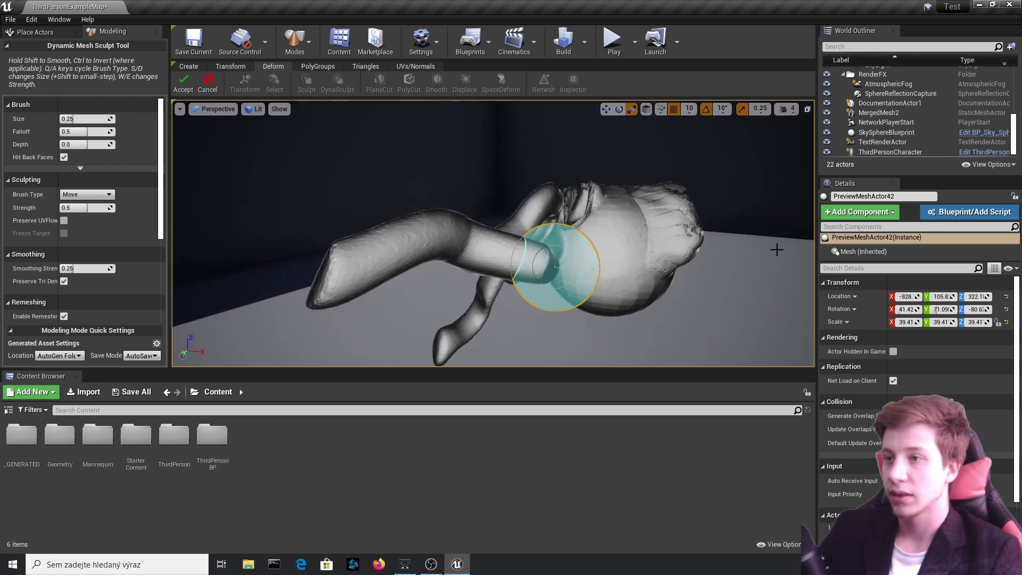
mouse_move(776, 248)
right_down()
mouse_move(937, 282)
mouse_move(927, 267)
mouse_move(996, 255)
mouse_move(959, 253)
mouse_move(1012, 240)
right_up()
mouse_move(474, 191)
alt+mouse_down()
mouse_move(673, 206)
mouse_move(727, 156)
alt+mouse_up()
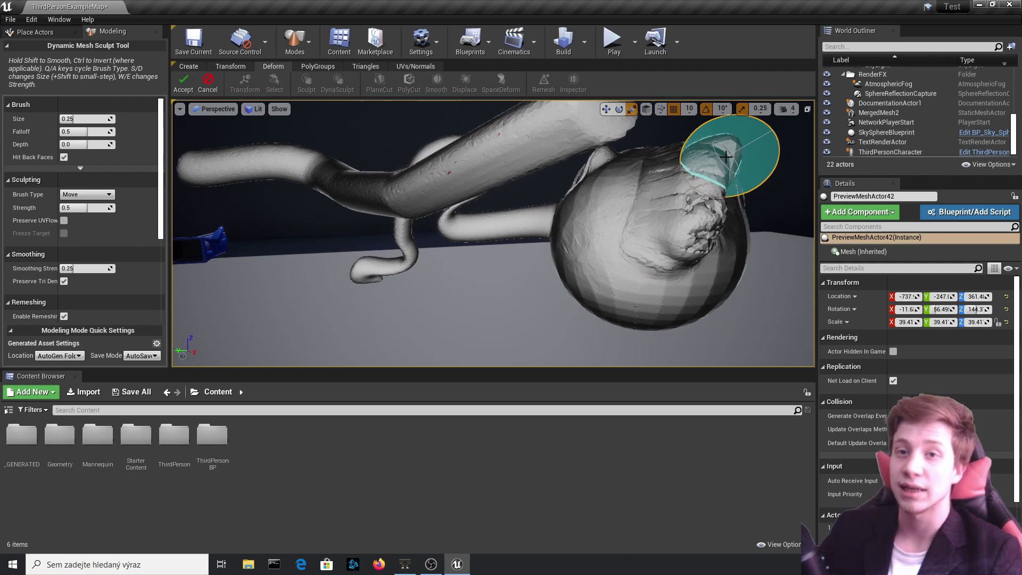
mouse_move(684, 194)
alt+mouse_down()
mouse_move(657, 266)
mouse_move(634, 244)
alt+mouse_up()
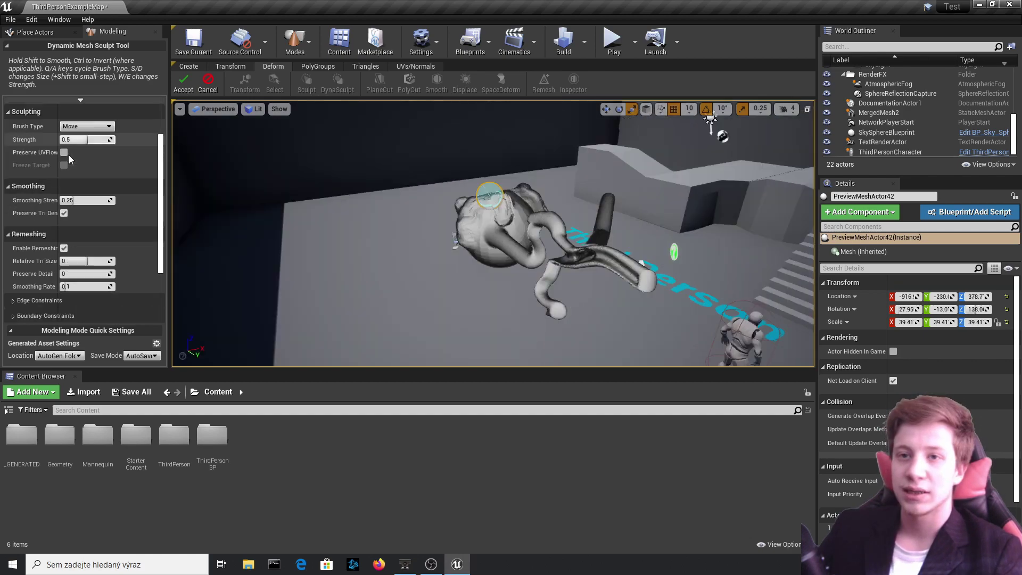
Step: Look over the remeshing and rendering settings and the branched mesh, and accept the dynamic sculpt
scroll(68, 154, down, 5)
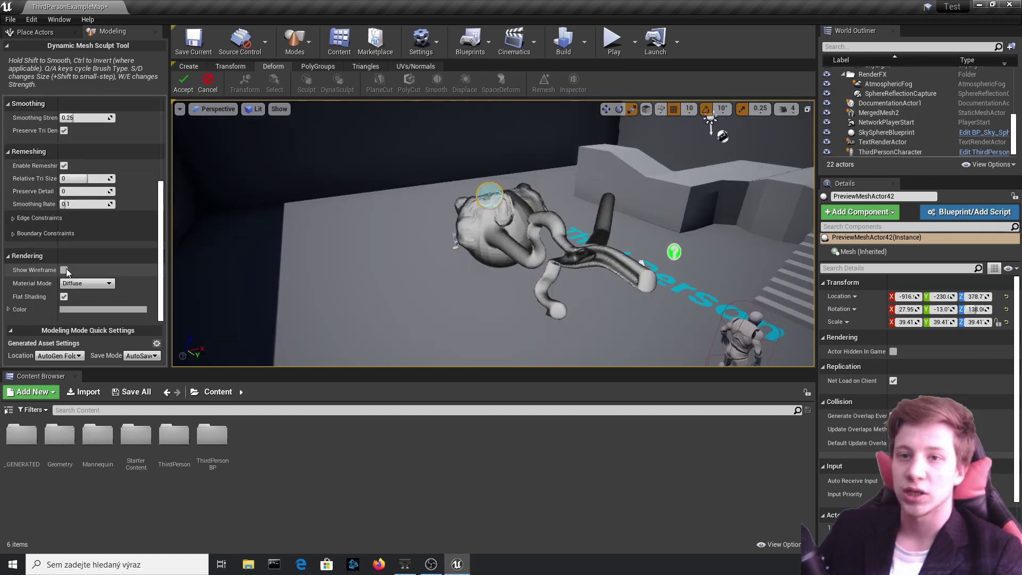
right_drag(530, 215, 367, 174)
right_drag(639, 250, 506, 242)
mouse_move(598, 247)
right_down()
mouse_move(612, 266)
mouse_move(647, 272)
mouse_move(453, 234)
right_up()
click(183, 83)
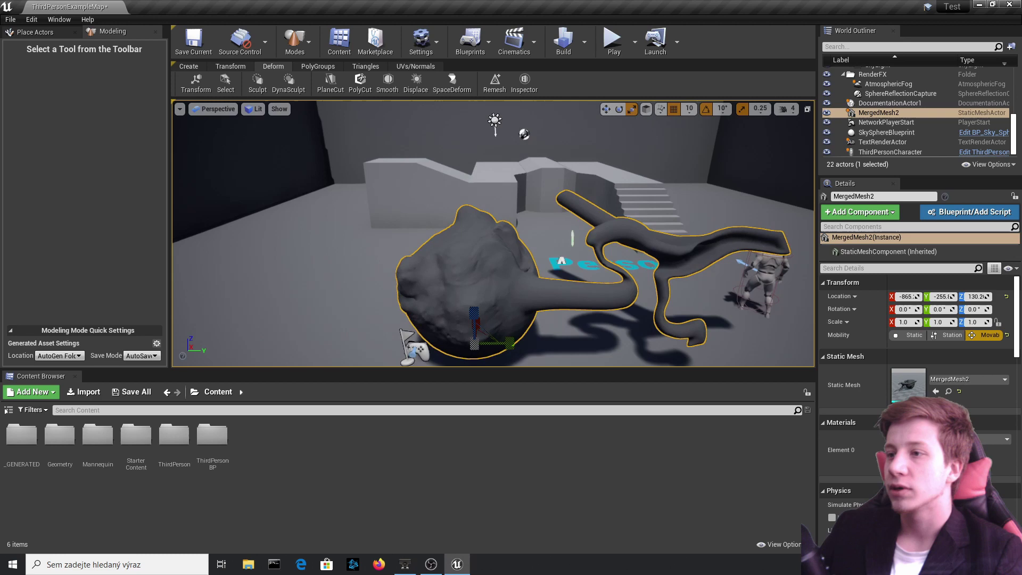
Step: Examine the sculpted sphere and its tentacle-like branches from several sides
mouse_move(506, 240)
right_down()
mouse_move(492, 235)
mouse_move(597, 245)
right_up()
alt+drag(479, 234, 440, 307)
alt+drag(438, 265, 446, 258)
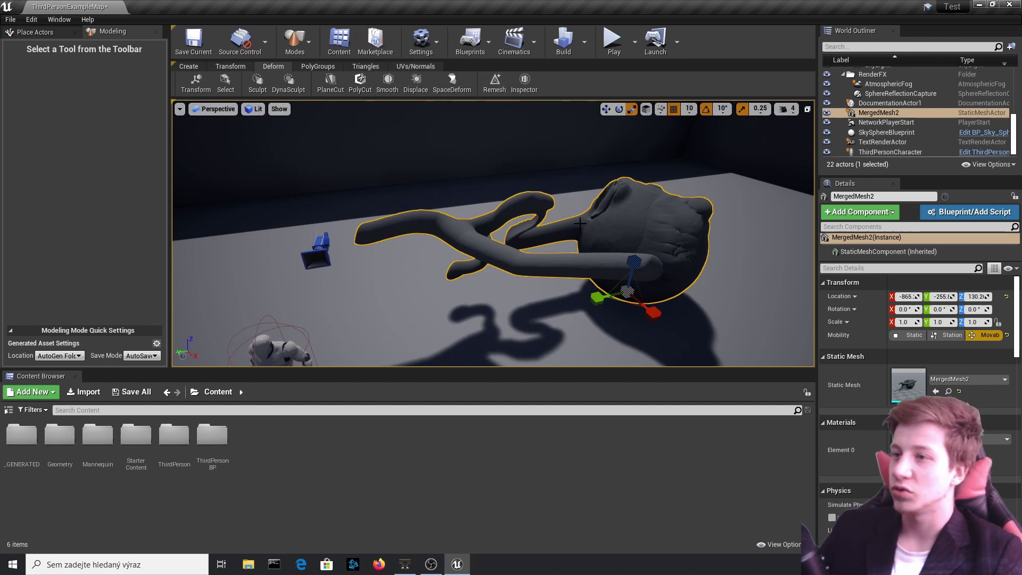
right_drag(567, 257, 567, 257)
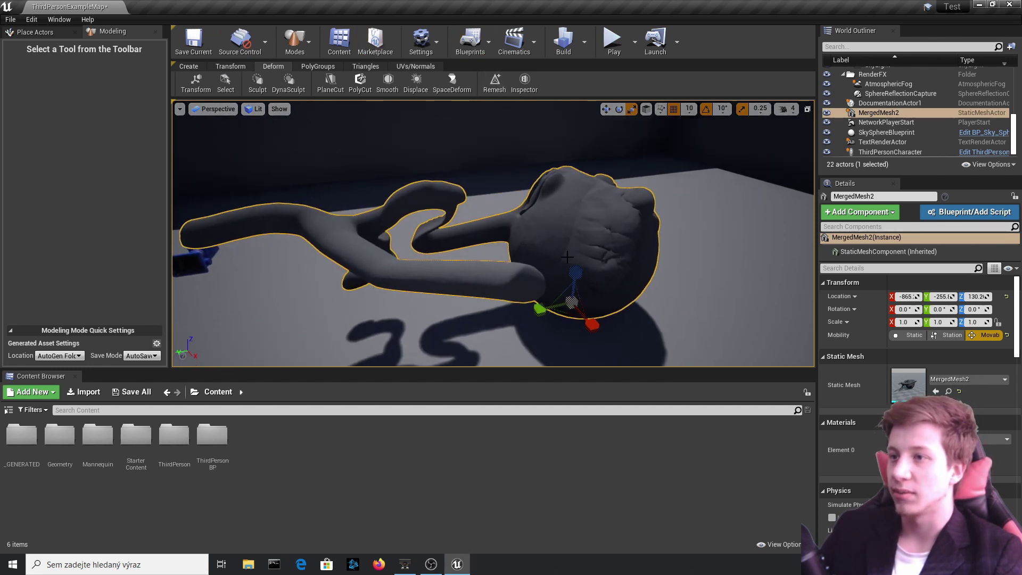
click(382, 67)
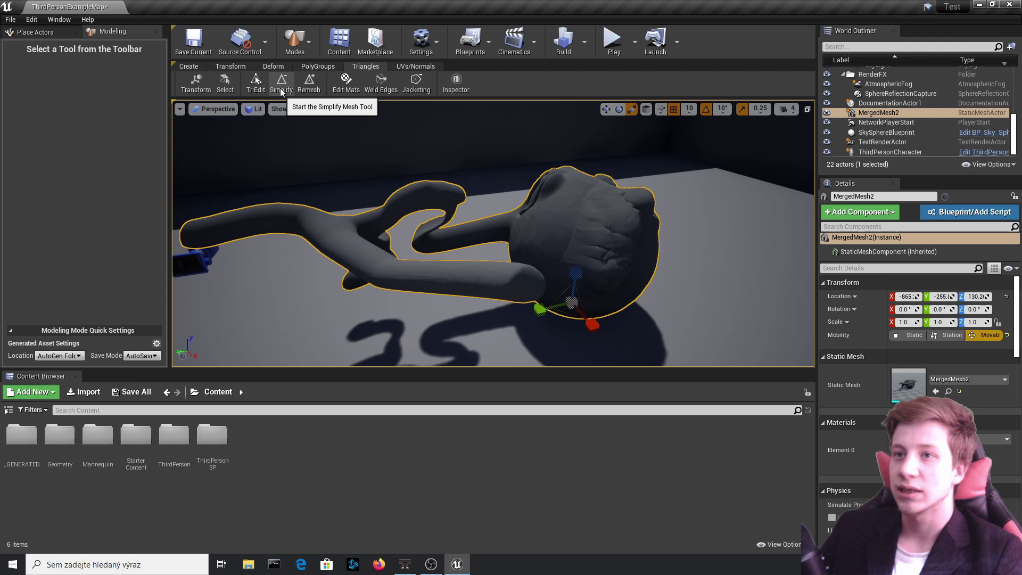
right_drag(404, 213, 564, 224)
right_drag(404, 147, 405, 194)
Step: Preview the scene in the Player Collision view mode and switch the viewport to Brush Wireframe
click(258, 109)
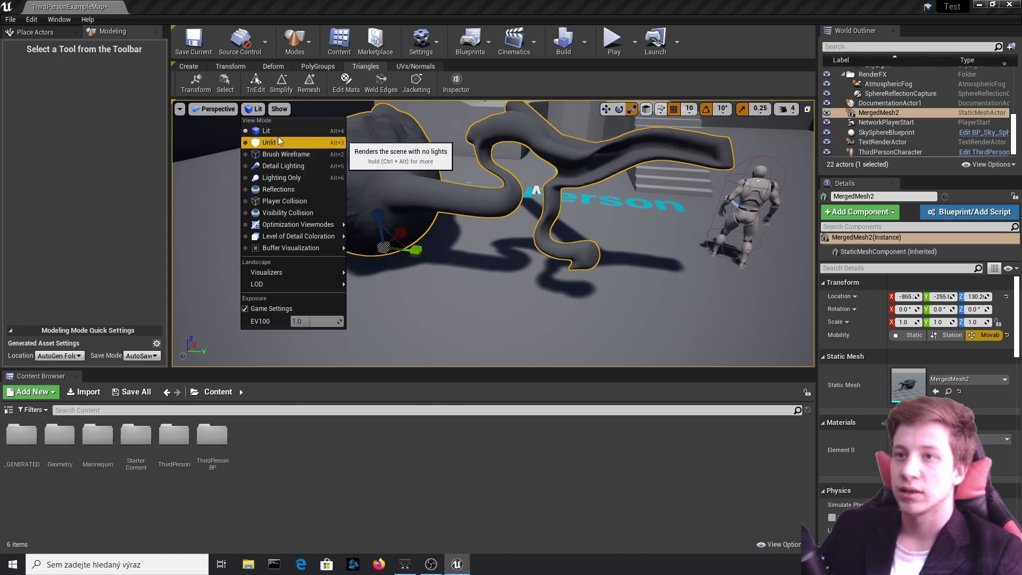
click(292, 201)
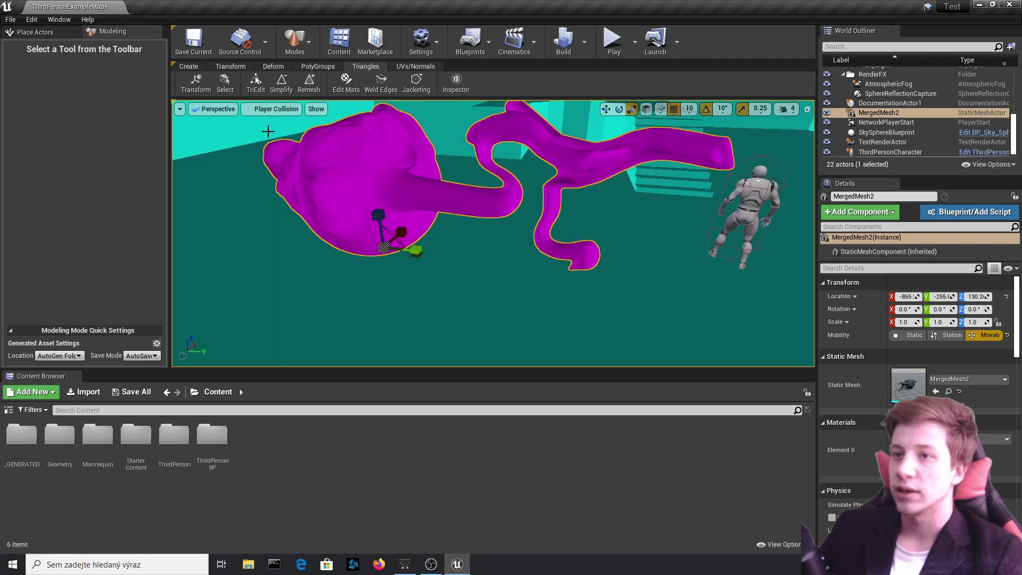
click(266, 128)
click(271, 109)
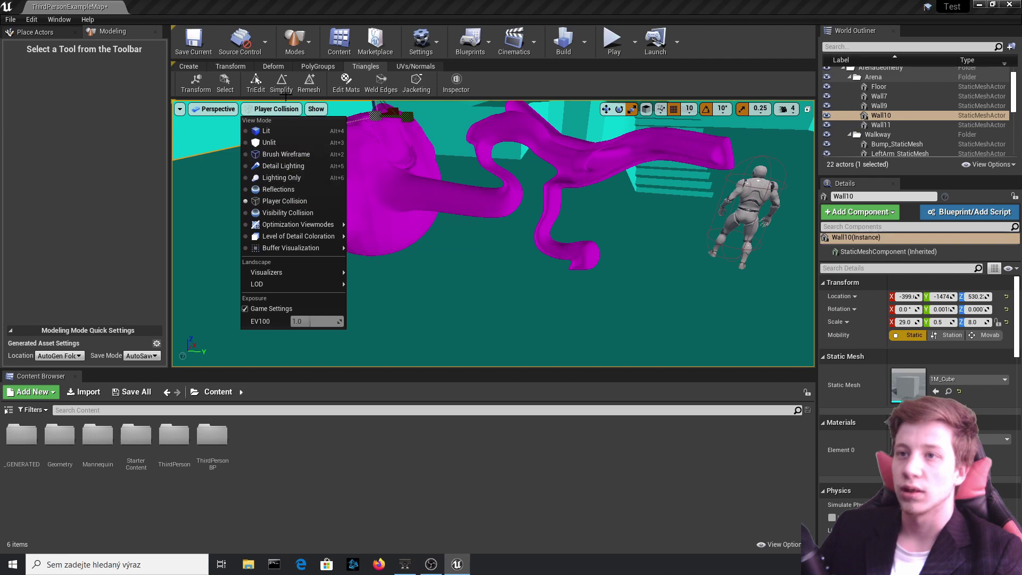
click(291, 155)
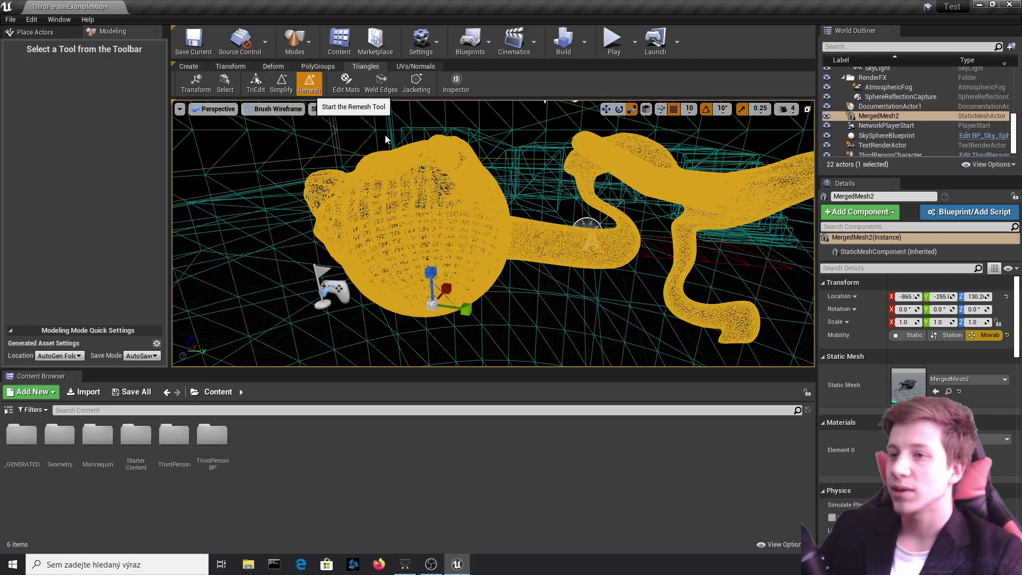
Step: Start the Remesh tool on MergedMesh2 and reset its target triangle count to 5000
click(308, 82)
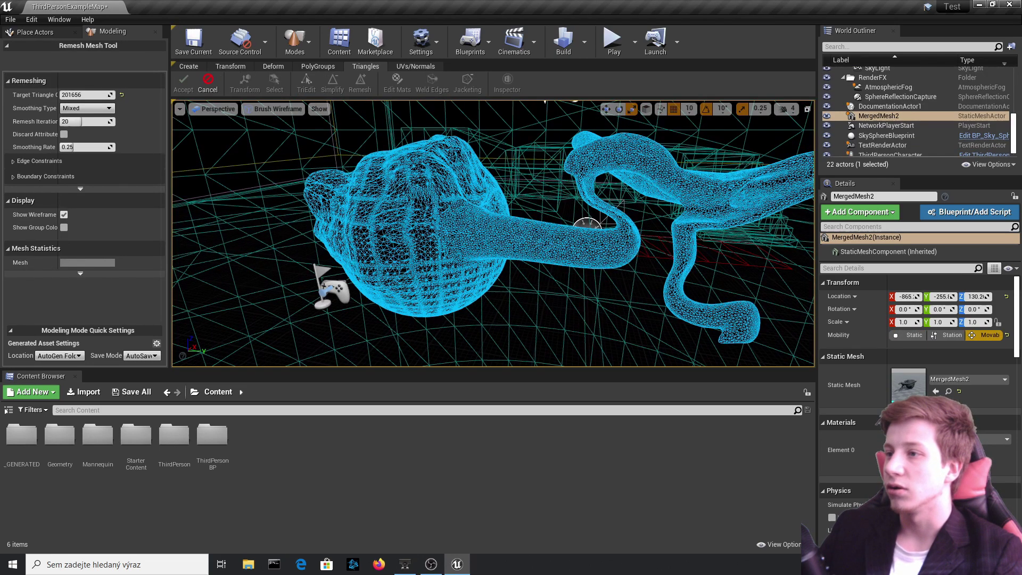
right_drag(493, 233, 585, 202)
mouse_move(493, 233)
right_down()
mouse_move(404, 256)
mouse_move(533, 234)
mouse_move(400, 240)
mouse_move(410, 229)
mouse_move(543, 237)
mouse_move(490, 248)
mouse_move(575, 234)
mouse_move(485, 229)
mouse_move(493, 223)
right_up()
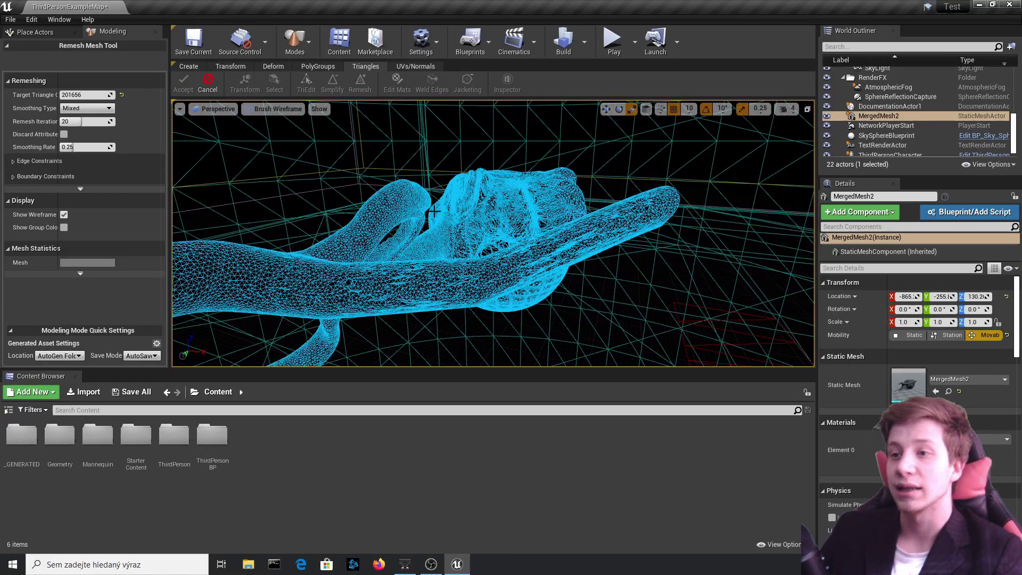
right_drag(493, 223, 500, 220)
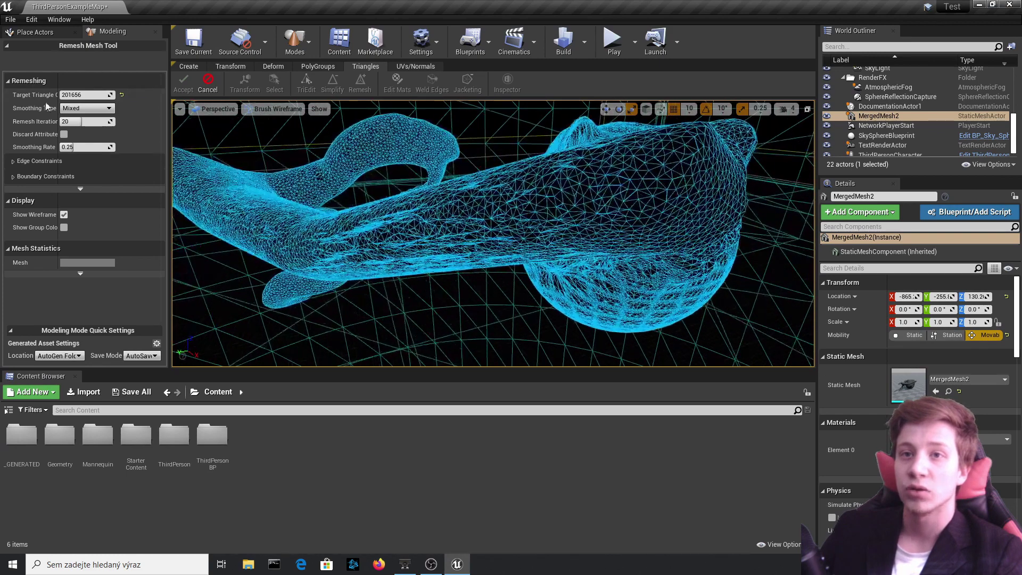
click(121, 95)
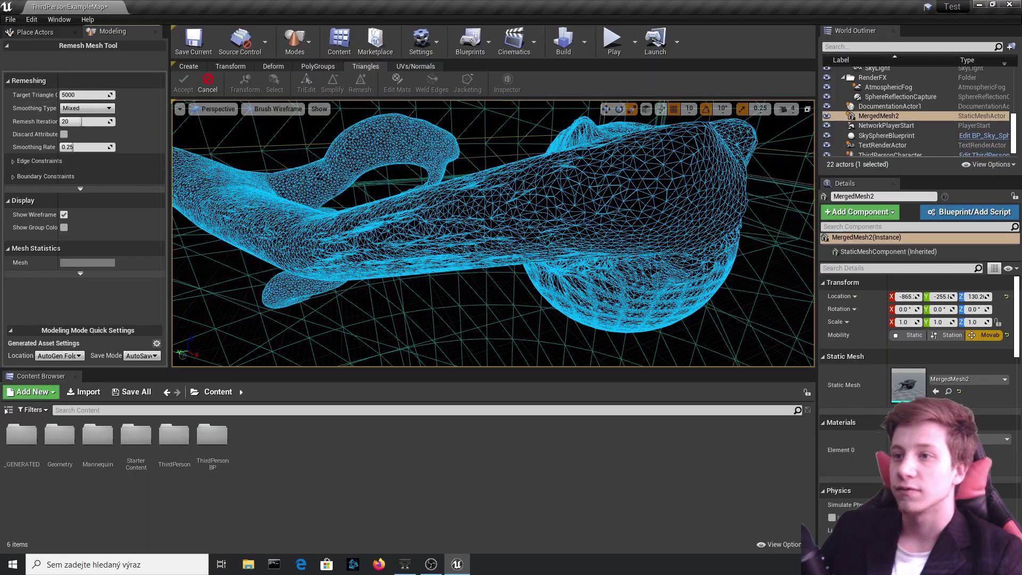
mouse_move(493, 224)
right_down()
mouse_move(511, 227)
mouse_move(480, 226)
mouse_move(504, 229)
mouse_move(508, 218)
right_up()
Step: Try a target triangle count of 8000 for the remesh and check the wireframe
click(88, 94)
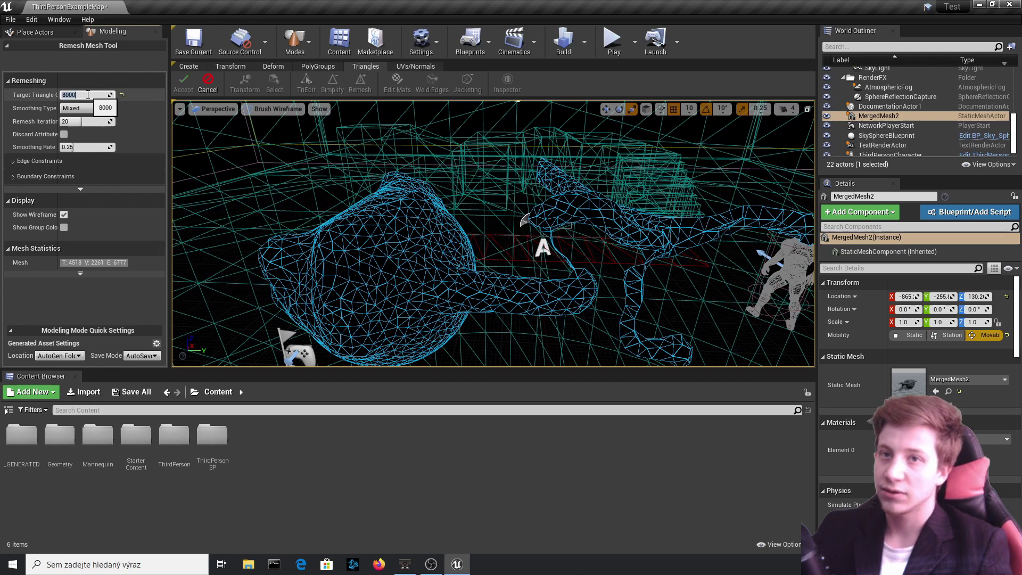
right_drag(220, 161, 250, 169)
right_drag(491, 232, 493, 231)
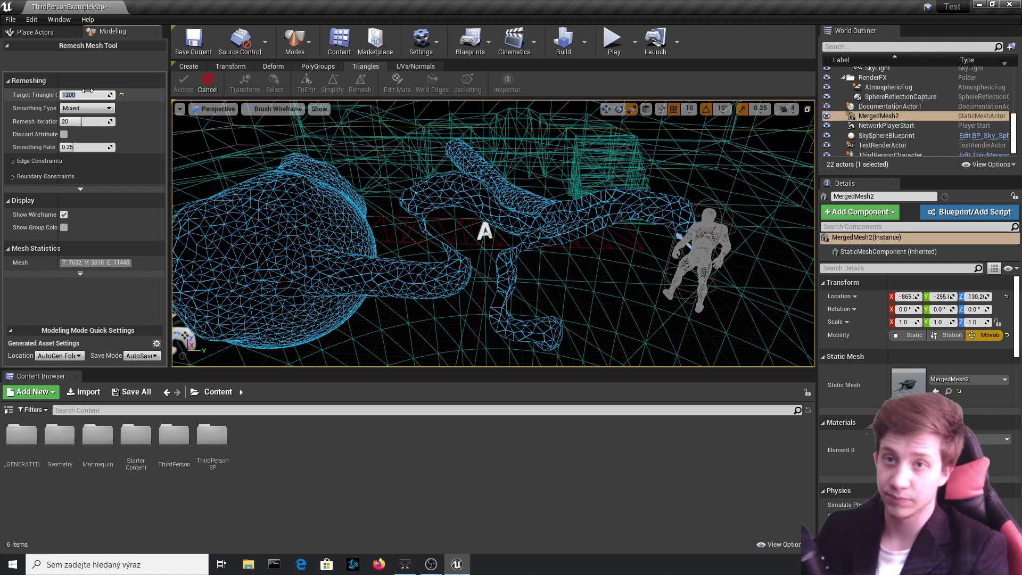
Step: Set the remesh's target triangle count to 12000 and accept the remesh
text(12000)
key(Return)
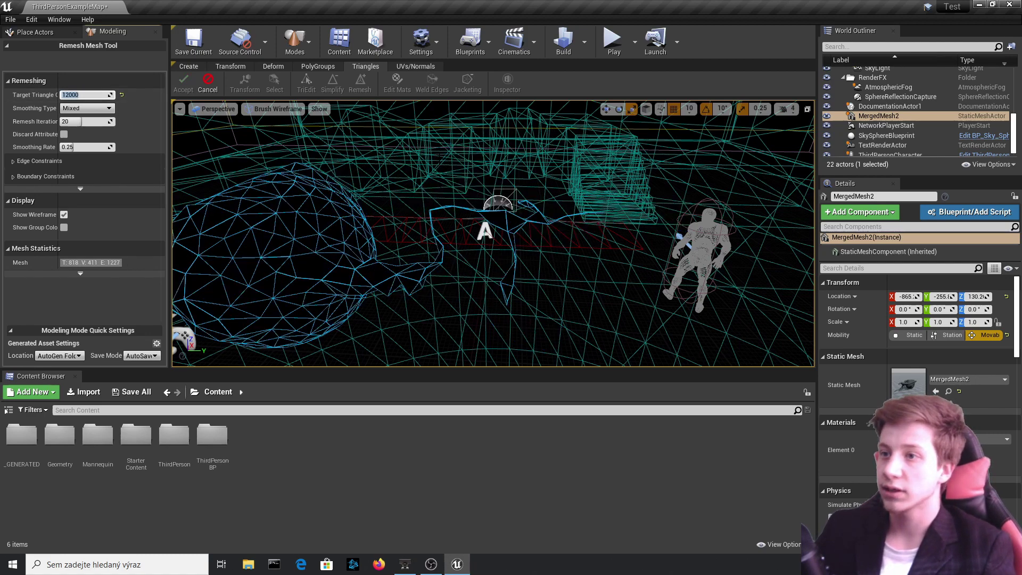
mouse_move(277, 160)
right_down()
mouse_move(291, 162)
mouse_move(272, 159)
right_up()
click(184, 83)
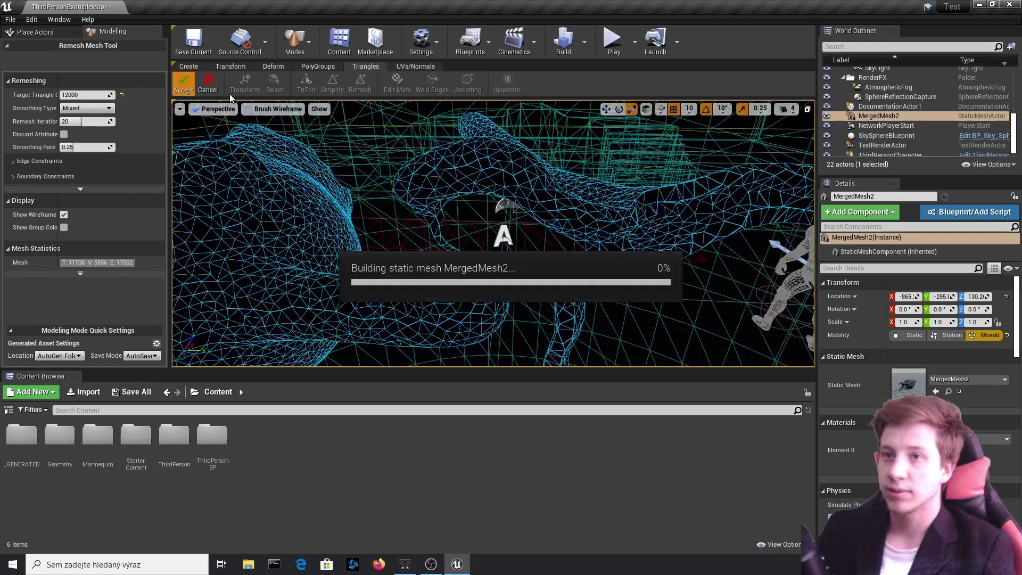
Step: Return the viewport to Lit shading and look over the remeshed object
click(274, 109)
click(278, 136)
mouse_move(277, 137)
right_down()
mouse_move(464, 145)
mouse_move(511, 165)
mouse_move(649, 173)
right_up()
right_drag(506, 175, 507, 175)
right_drag(461, 151, 461, 152)
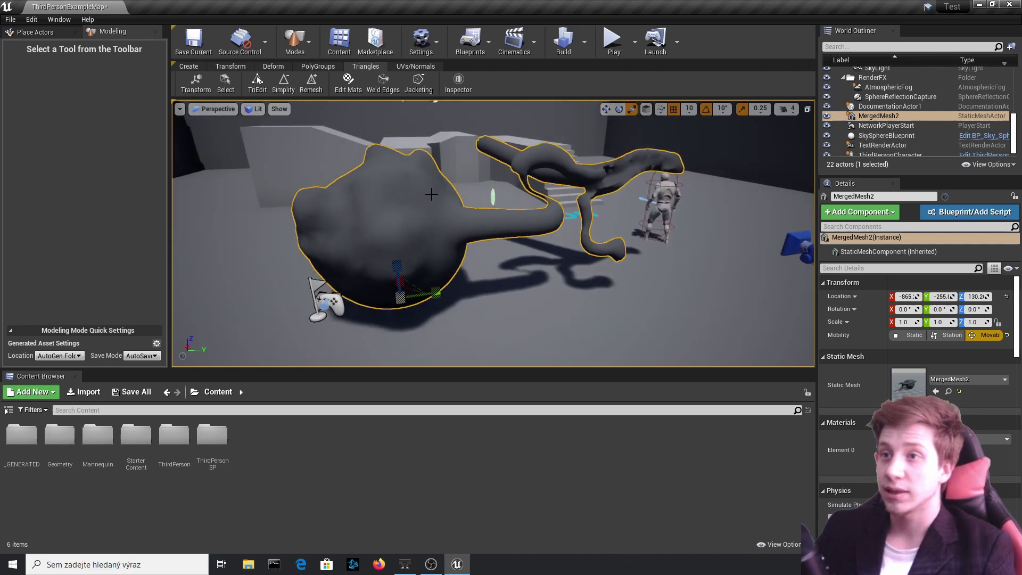
Step: Start the Simplify tool on the remeshed object and reset its target percentage to 50
click(284, 84)
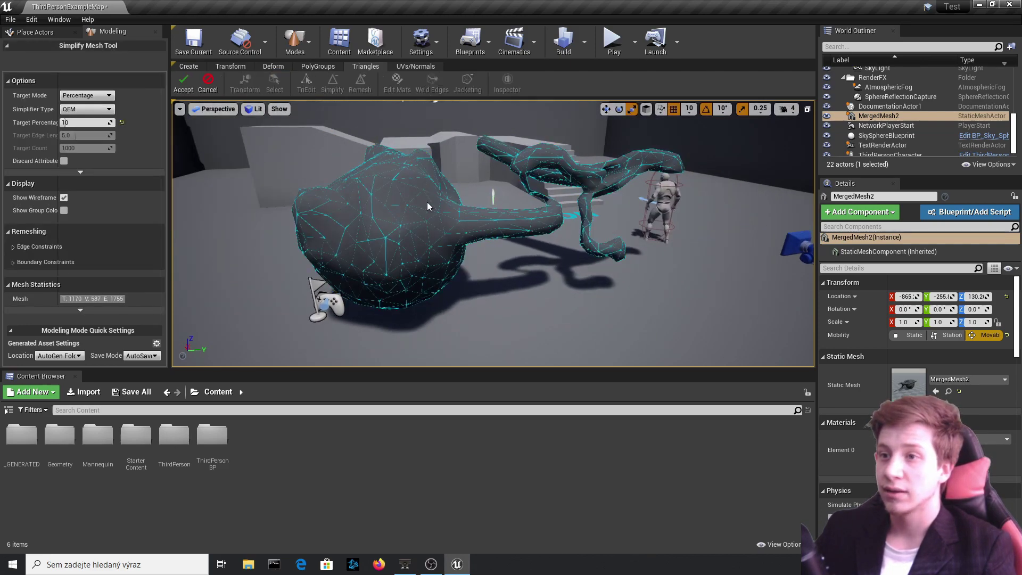
right_drag(427, 202, 412, 200)
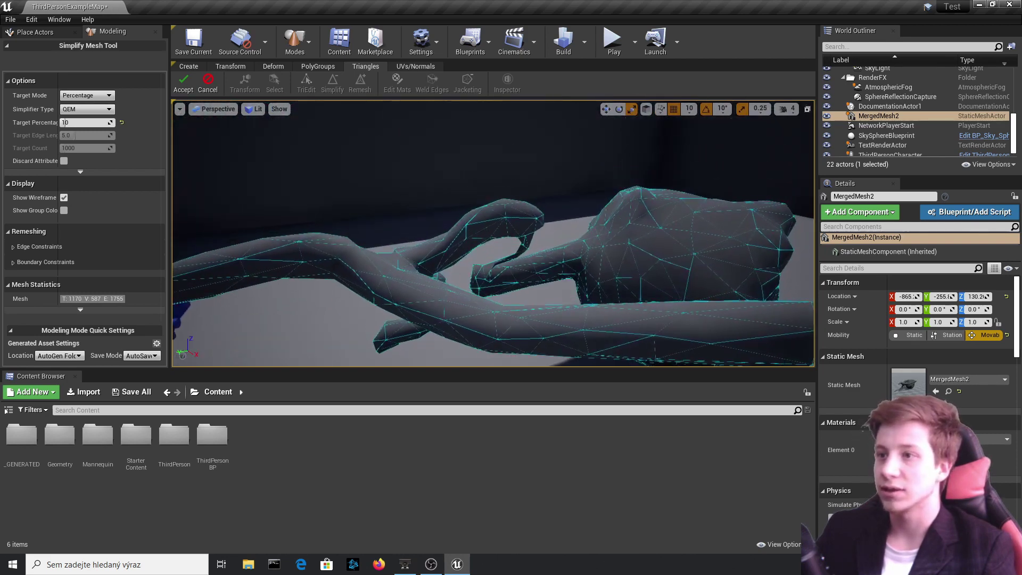
click(121, 122)
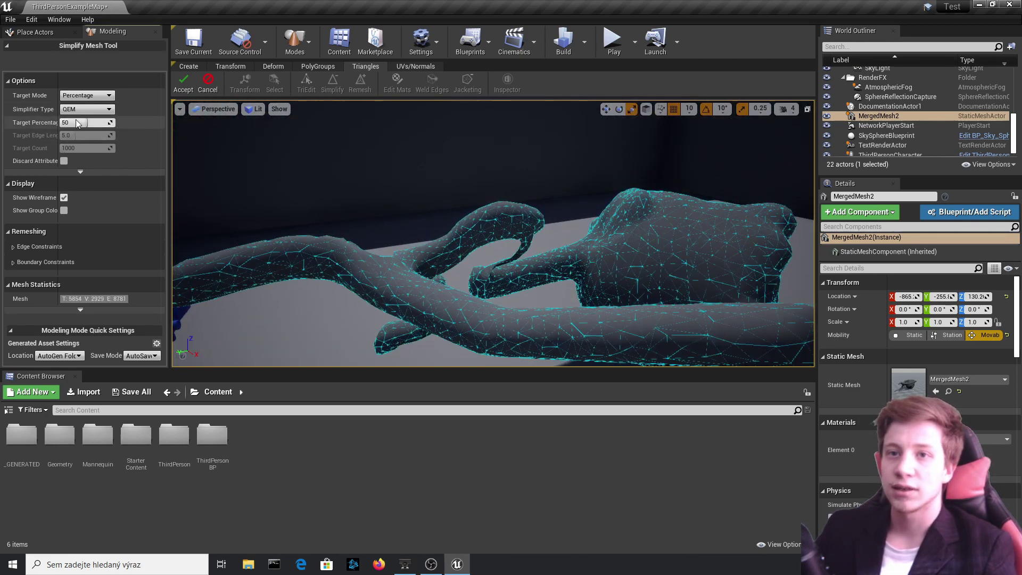
right_drag(198, 132, 208, 145)
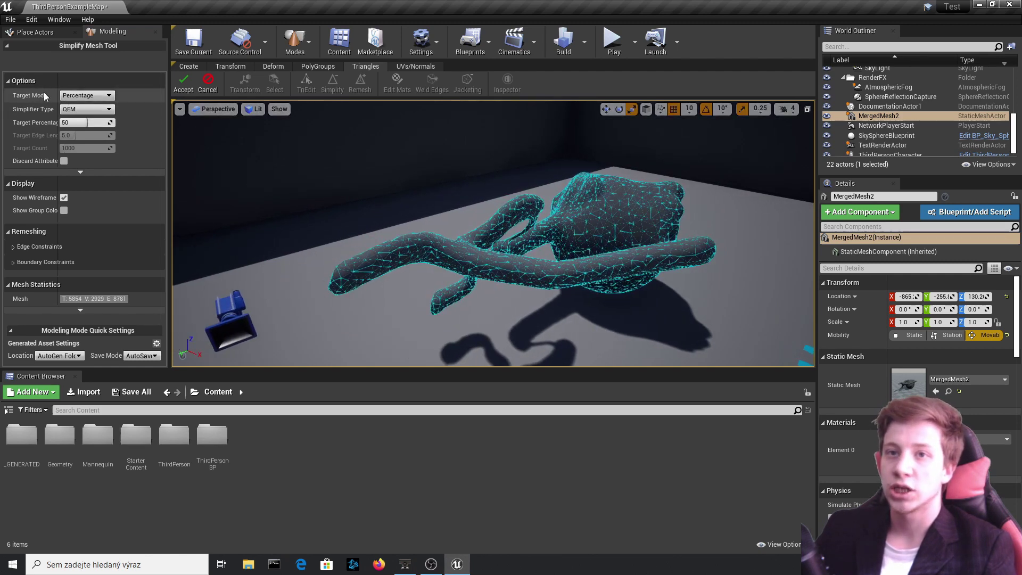
Step: Try simplifying by Triangle Count with a target count of 1000 and inspect the mesh
click(80, 112)
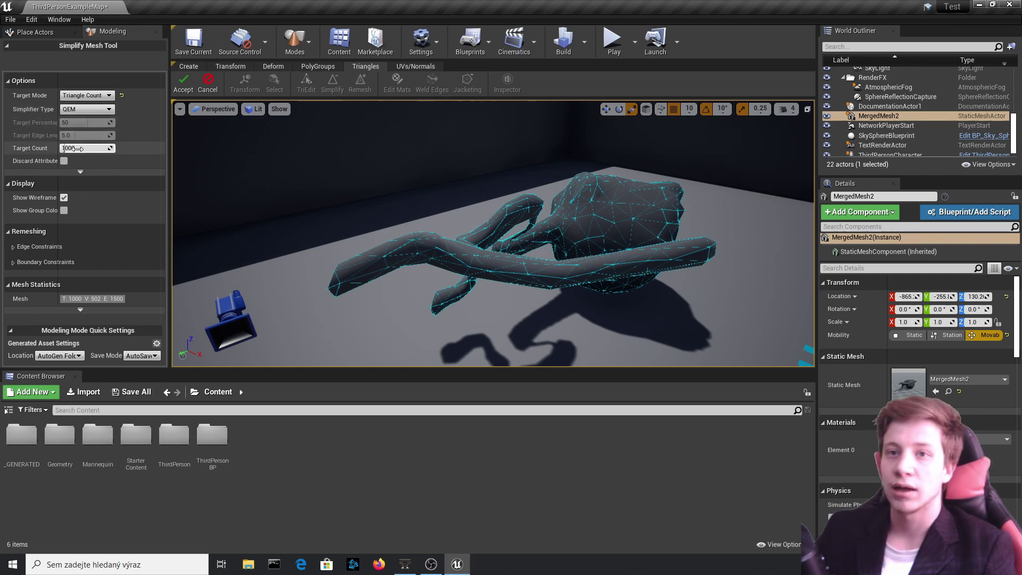
right_drag(440, 238, 470, 263)
scroll(471, 263, down, 4)
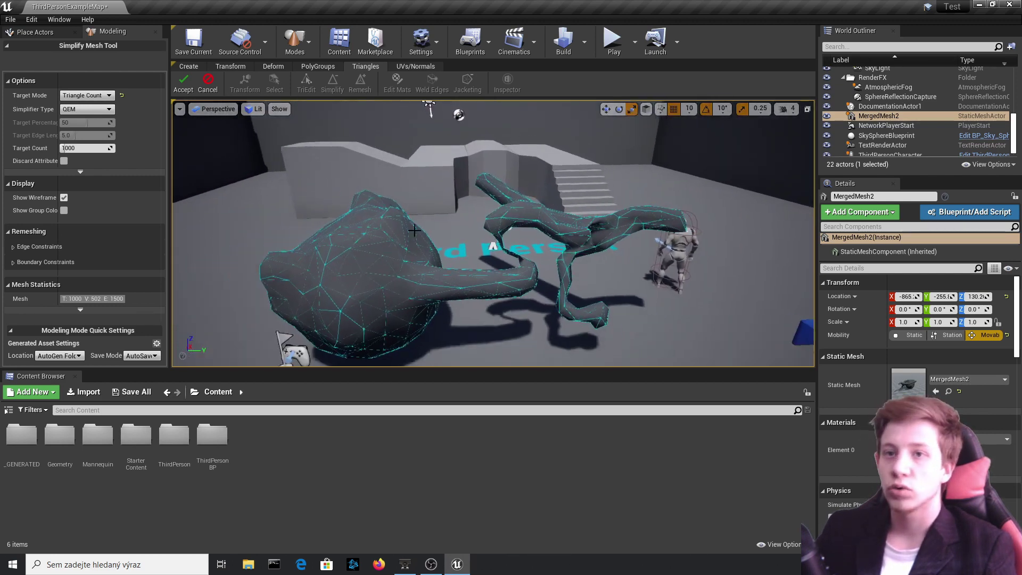
Step: Set the simplification's target mode back to Percentage with a value of 10 and accept it
click(78, 104)
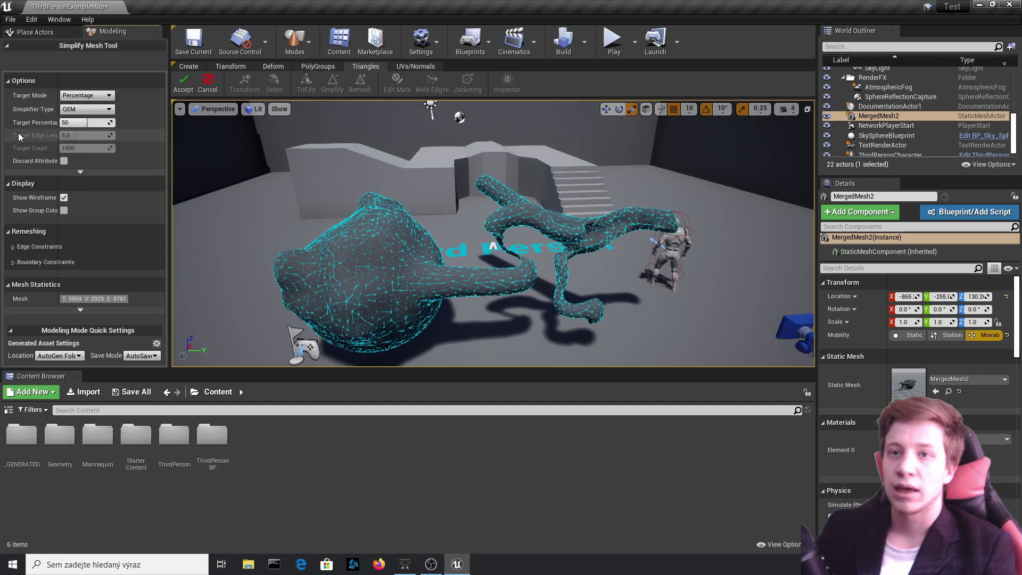
click(83, 123)
text(10)
key(Return)
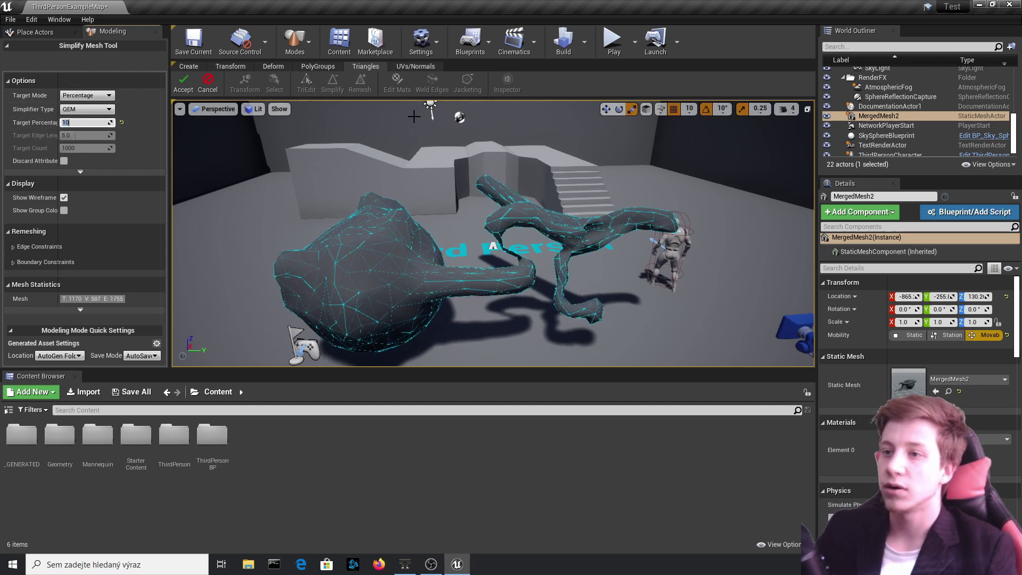
click(184, 83)
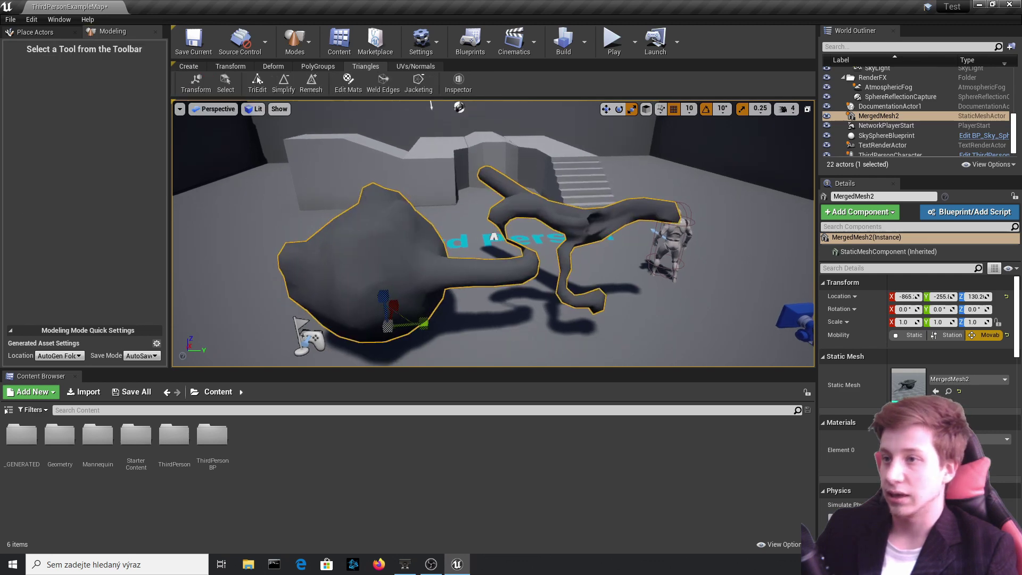
Step: Inspect the simplified mesh from several sides in Brush Wireframe and return the viewport to Lit
key(s)
mouse_move(381, 247)
right_down()
mouse_move(367, 266)
mouse_move(382, 246)
right_up()
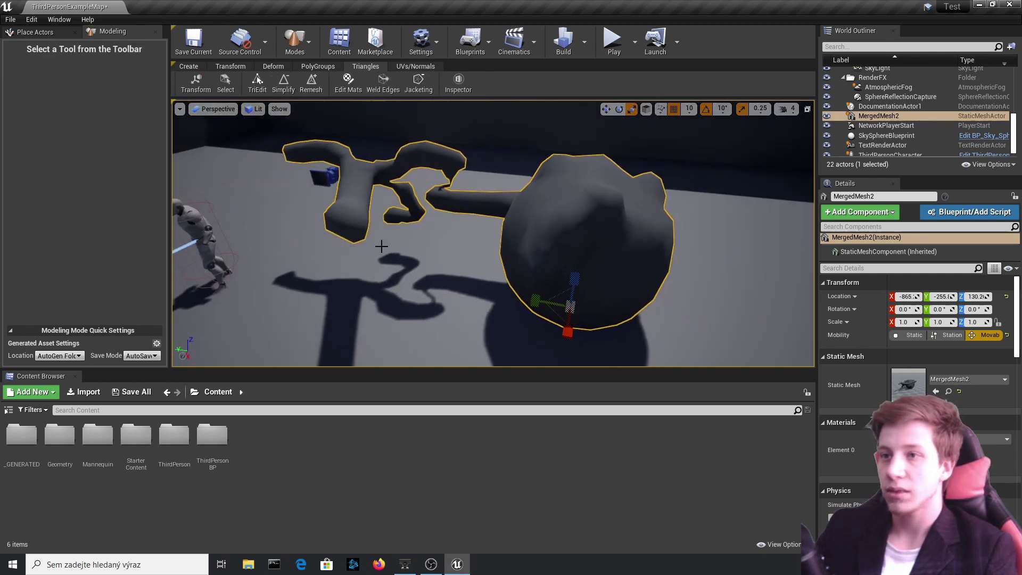
click(253, 108)
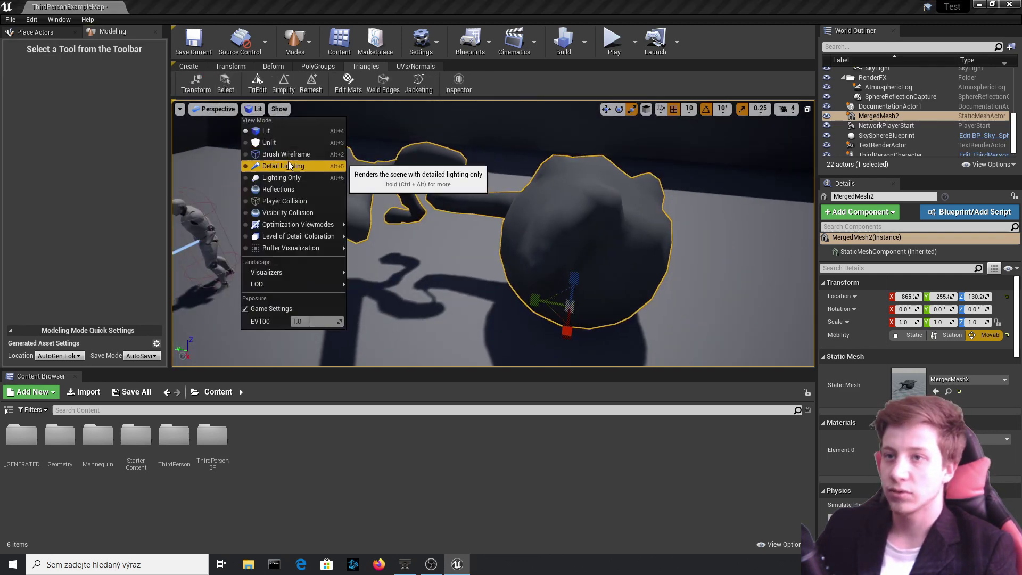
click(267, 152)
key(a)
right_drag(381, 247, 509, 247)
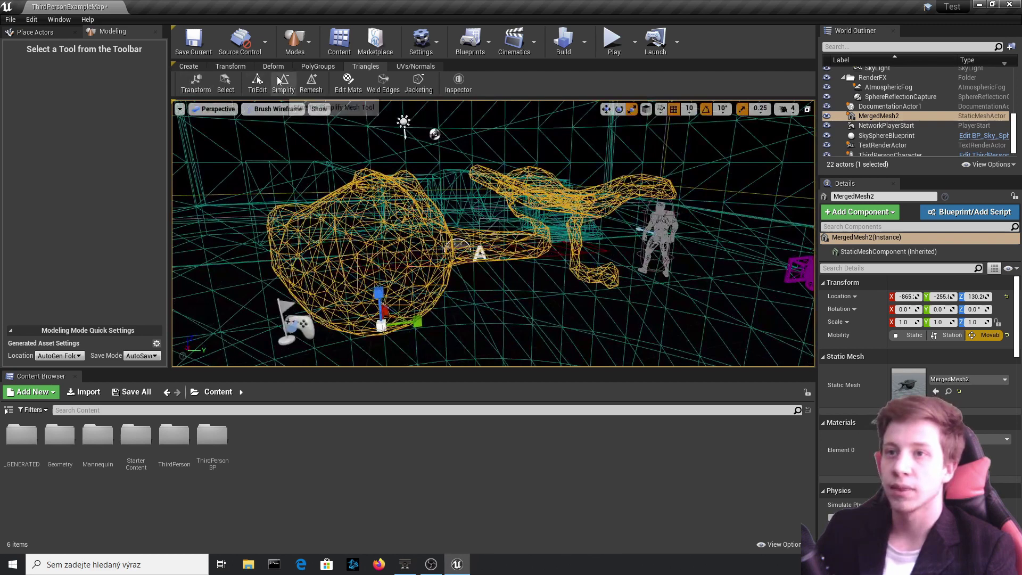
click(262, 109)
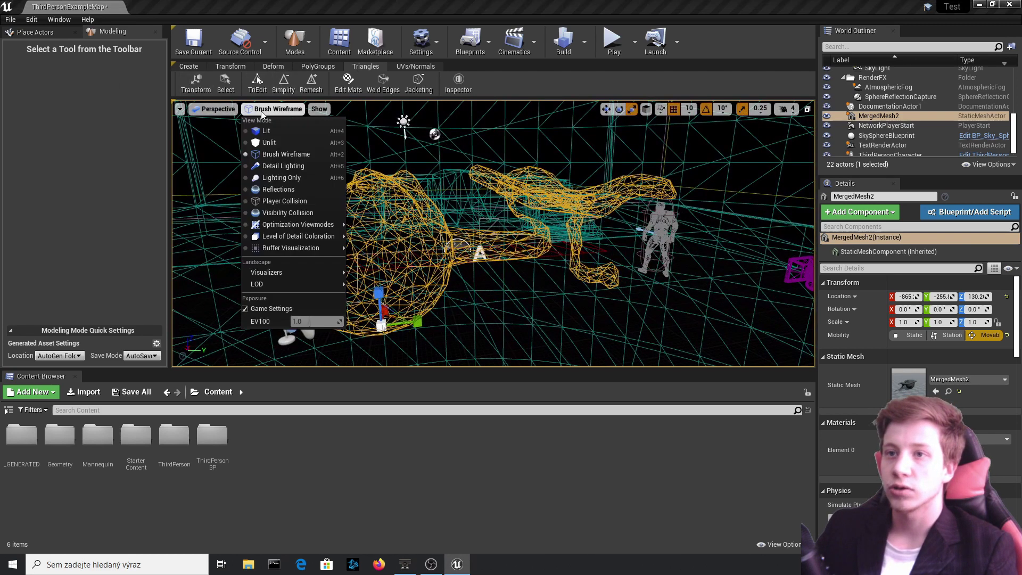
click(265, 132)
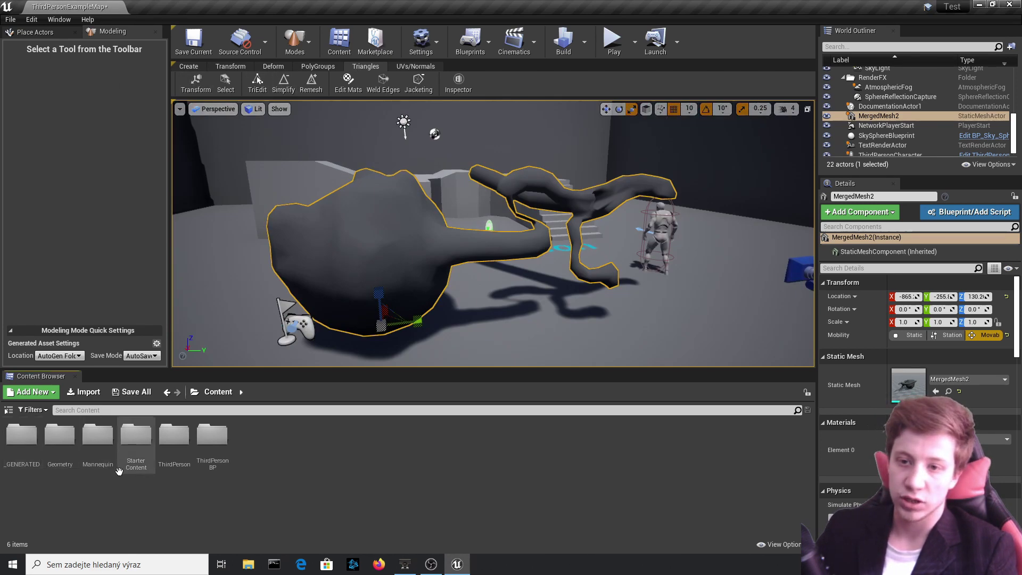
Step: Open the StarterContent Materials folder and apply the M_Metal_Rust material to the simplified mesh
double_click(133, 462)
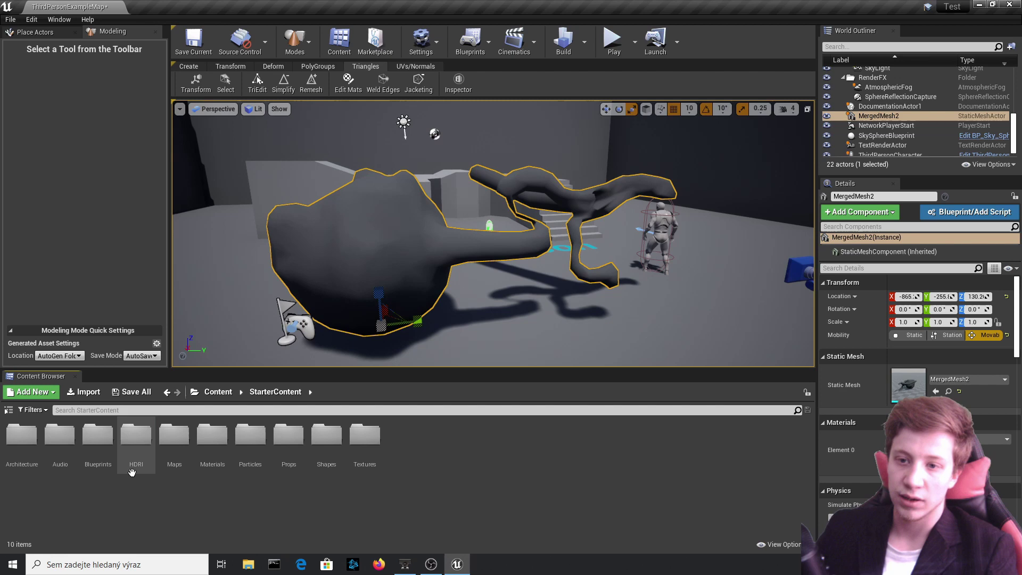
double_click(206, 432)
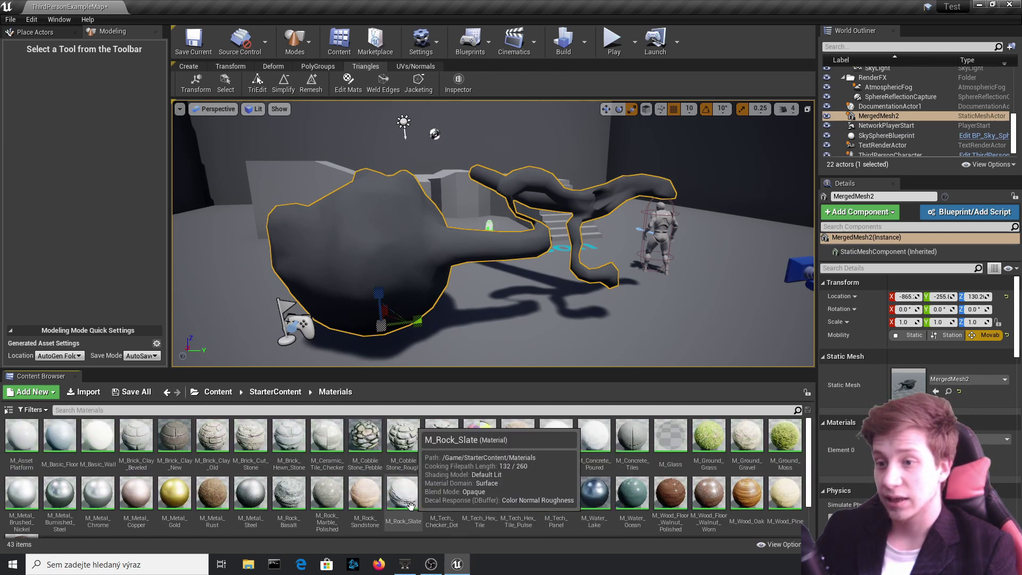
mouse_move(411, 505)
mouse_down()
mouse_move(387, 277)
mouse_move(441, 490)
mouse_move(380, 503)
mouse_move(398, 501)
mouse_up()
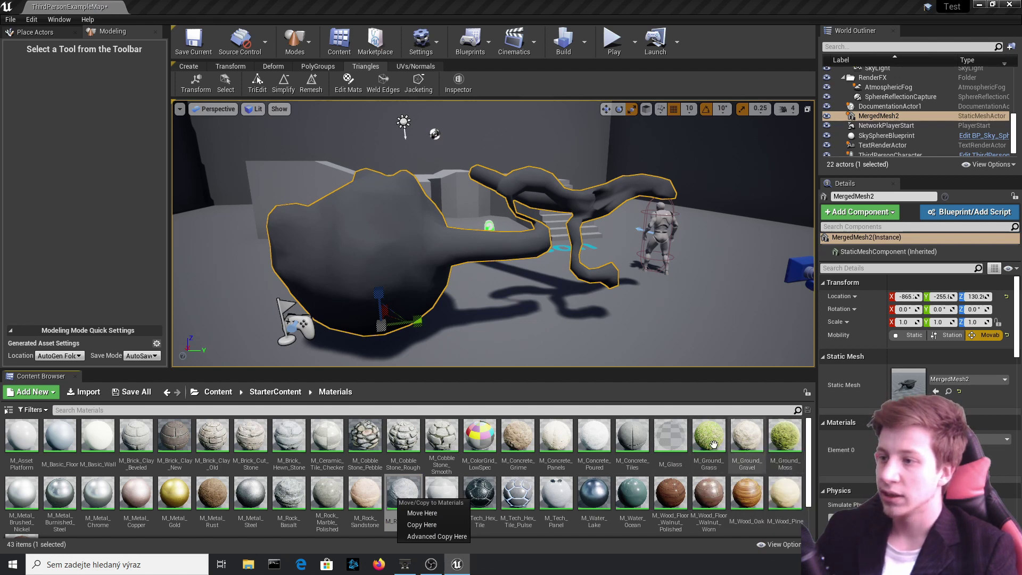
click(518, 493)
click(517, 492)
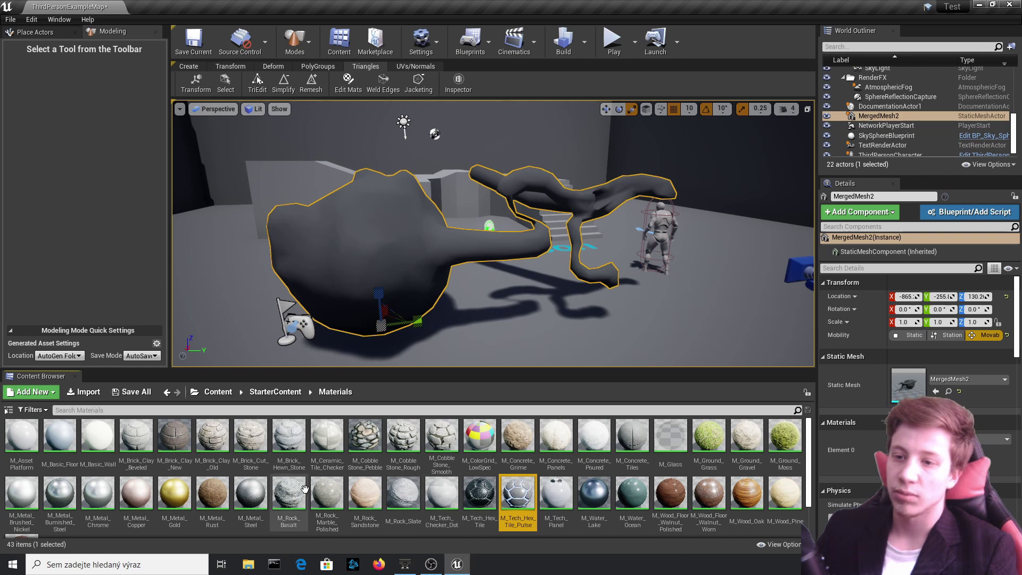
drag(211, 495, 376, 288)
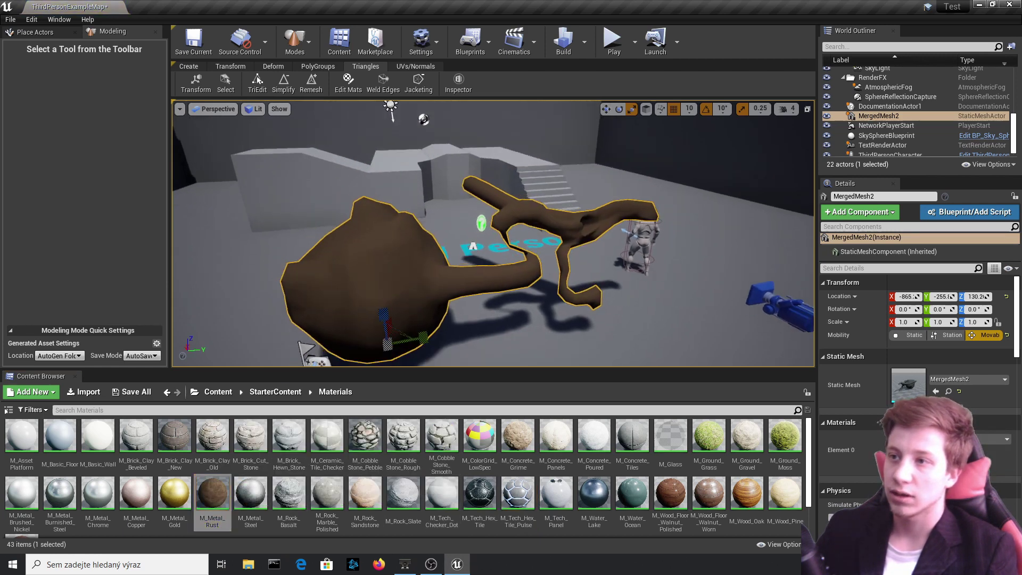
Step: Apply the M_Tech_Hex_Tile_Pulse material to the merged mesh and check its Element 0 material slot
right_drag(376, 288, 448, 284)
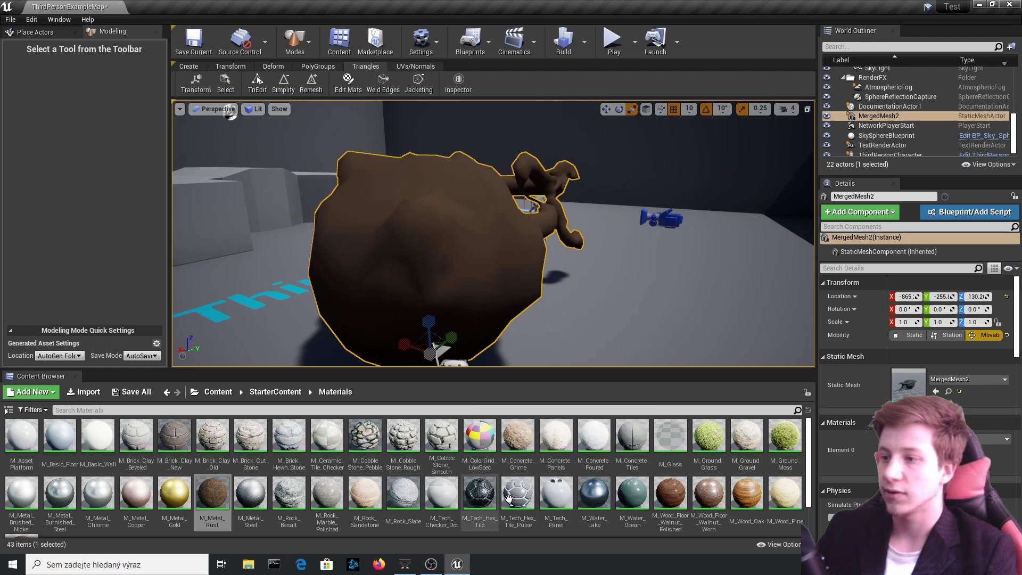
drag(509, 498, 452, 266)
right_drag(452, 266, 452, 267)
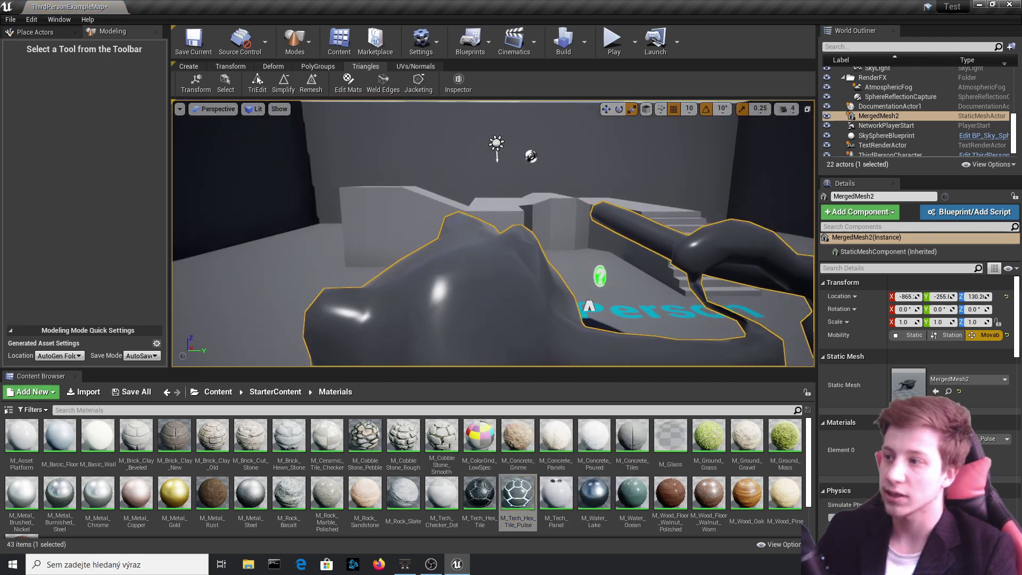
right_drag(620, 297, 620, 297)
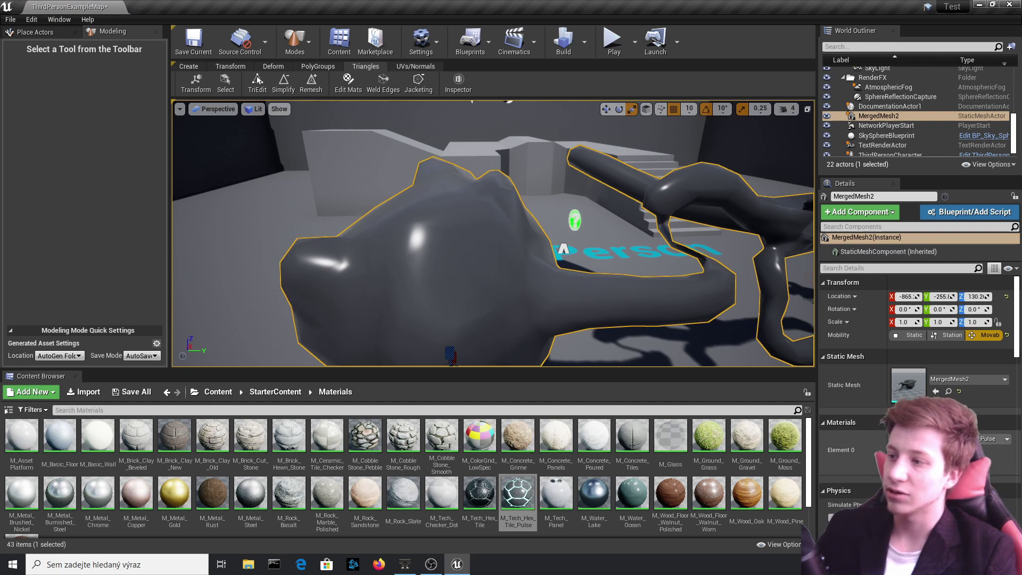
right_drag(620, 296, 620, 296)
scroll(894, 341, down, 3)
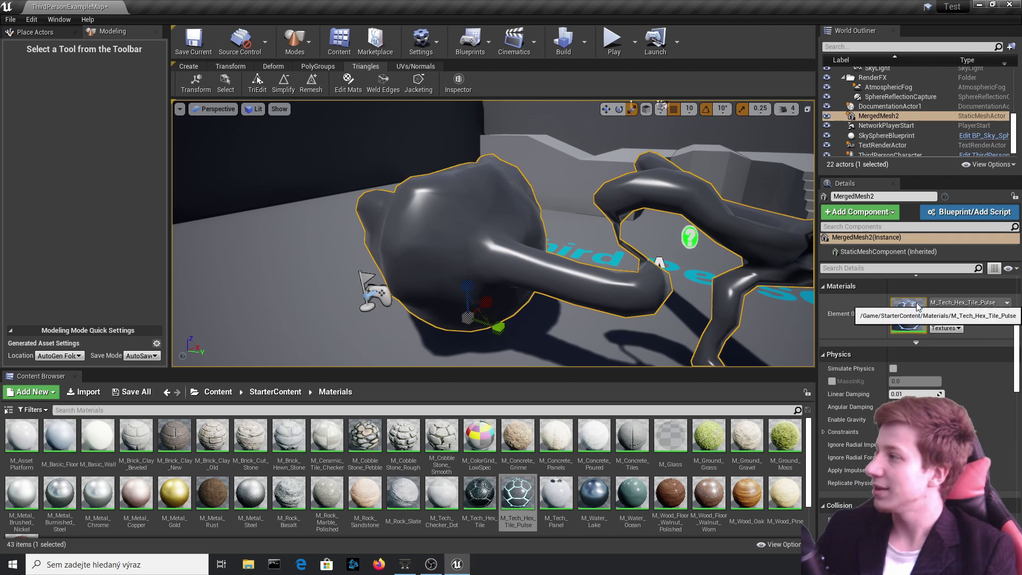
right_drag(778, 338, 778, 337)
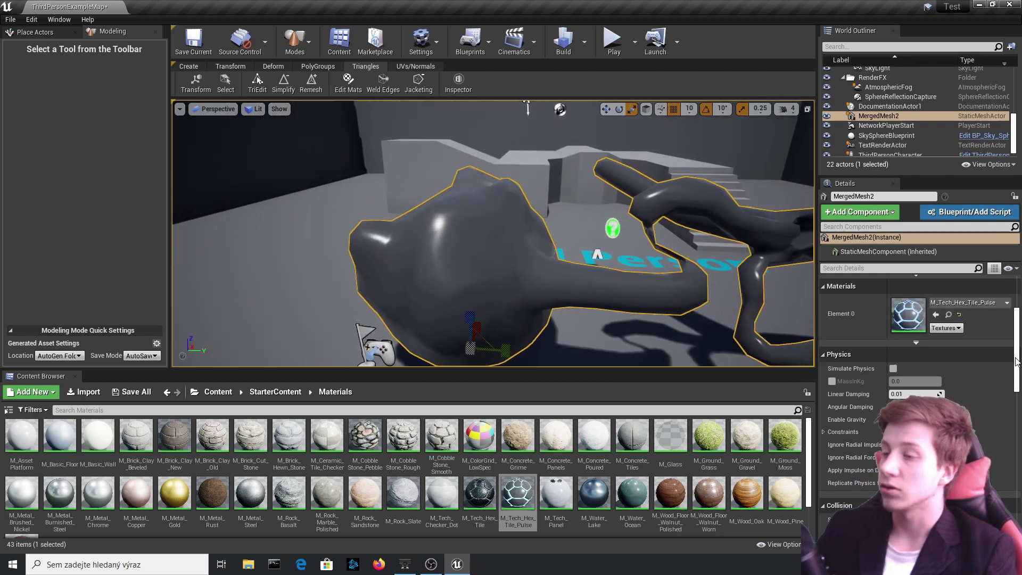
right_drag(450, 281, 450, 281)
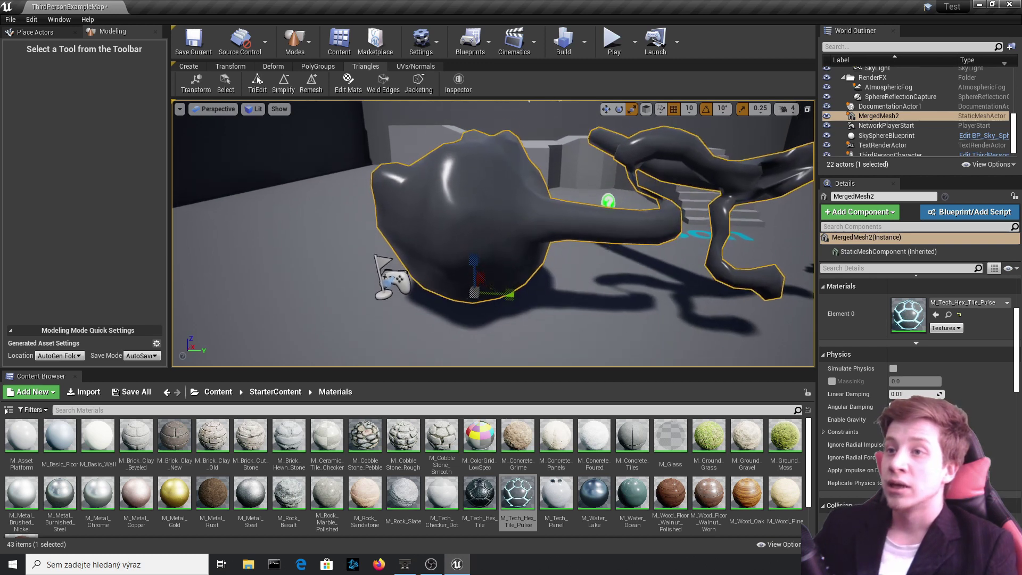
right_drag(458, 184, 457, 184)
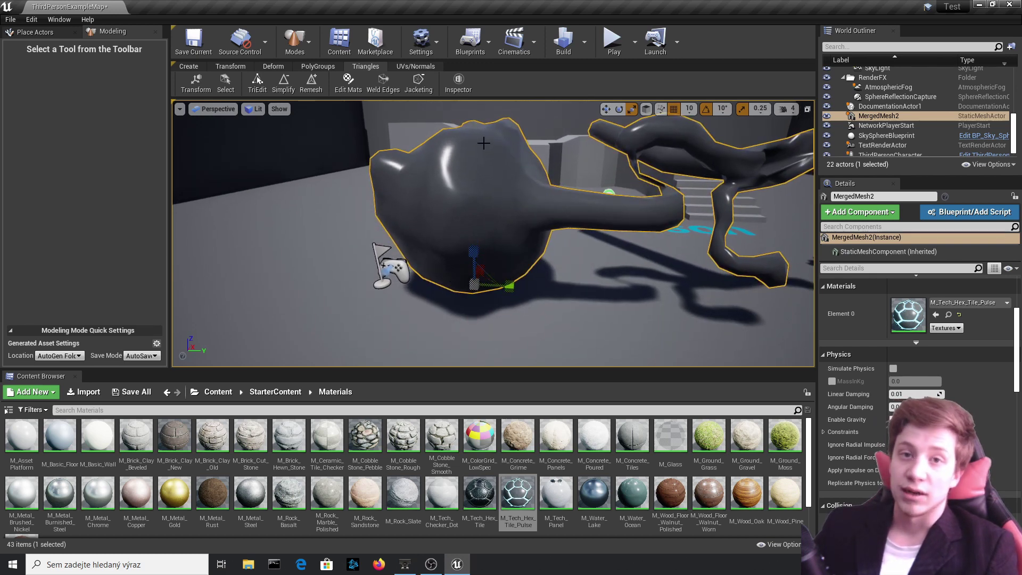
Step: Start a UV projection in Cube mode on the merged mesh and inspect the material's tiling
click(399, 66)
right_drag(479, 213, 479, 213)
click(425, 80)
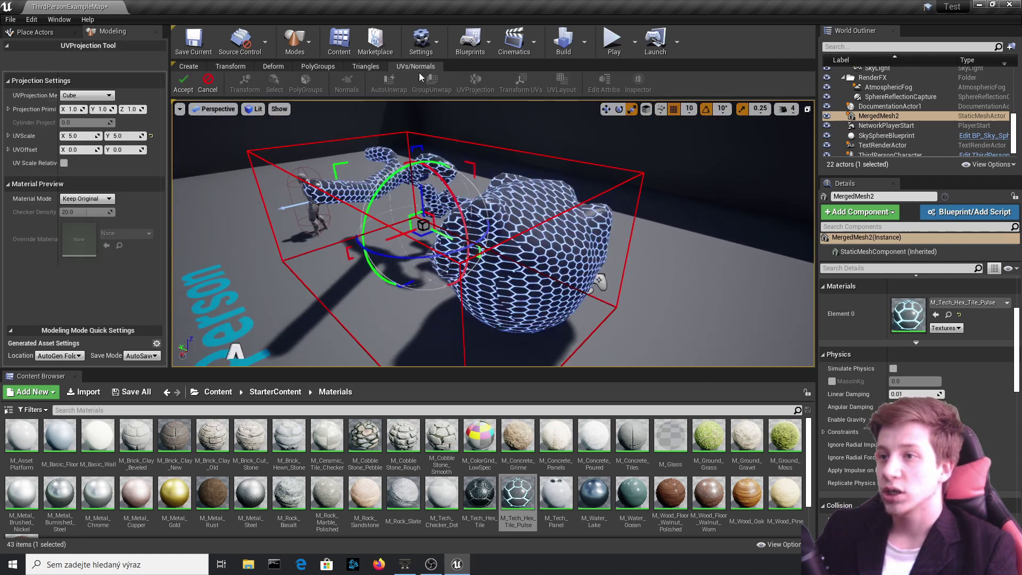
right_drag(493, 233, 456, 265)
mouse_move(515, 205)
right_down()
mouse_move(504, 210)
mouse_move(515, 205)
right_up()
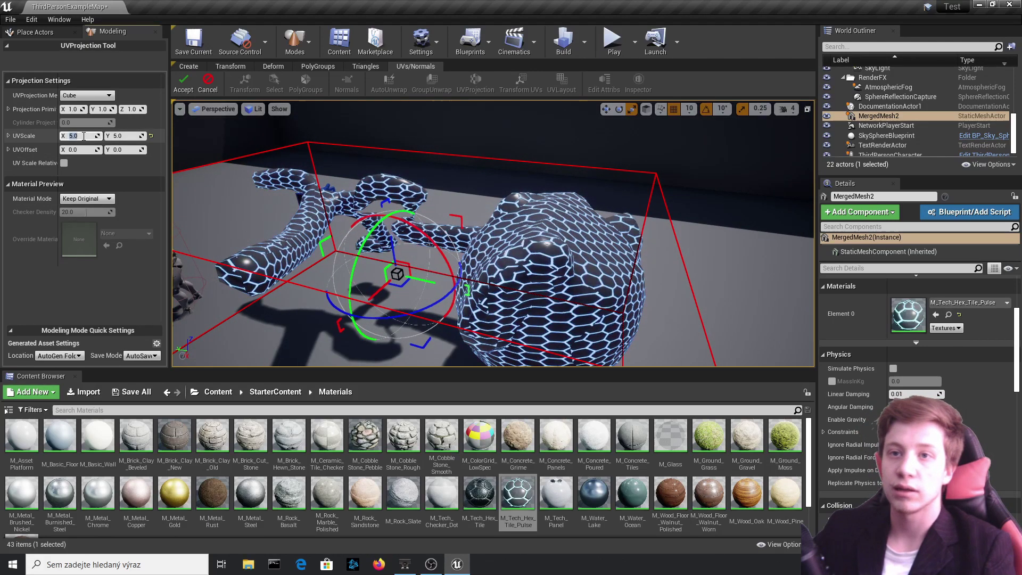
Step: Compare UV scales of 2 and 3 in X and Y, and accept the projection with 3
key(Tab)
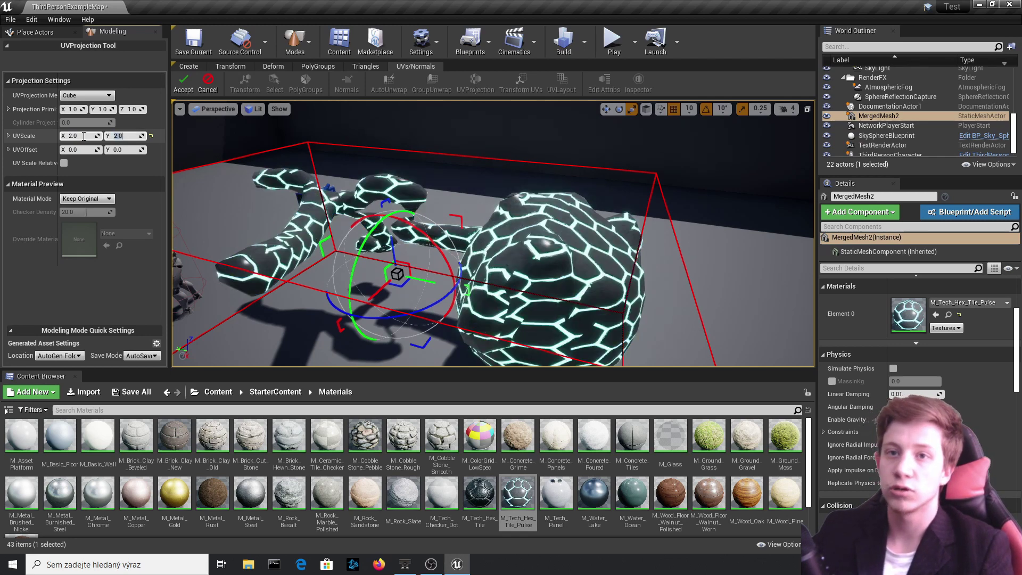
click(74, 136)
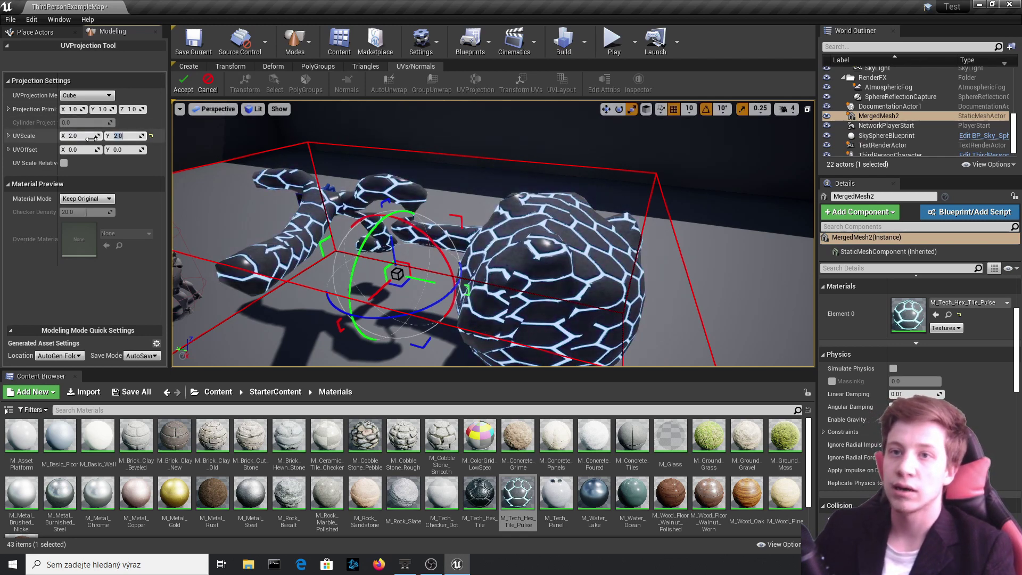
text(3)
key(Tab)
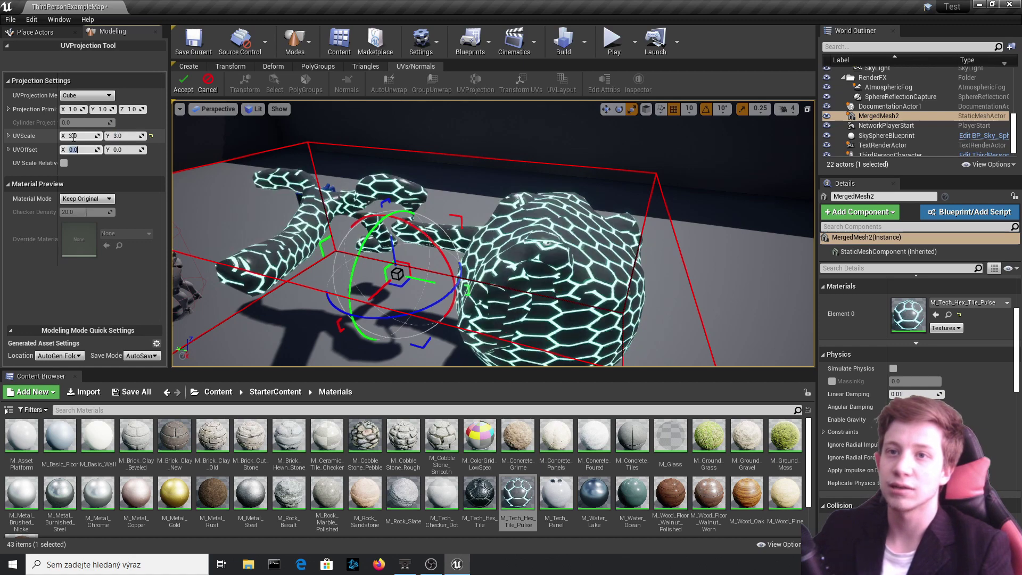
click(191, 78)
key(s)
right_drag(602, 213, 548, 216)
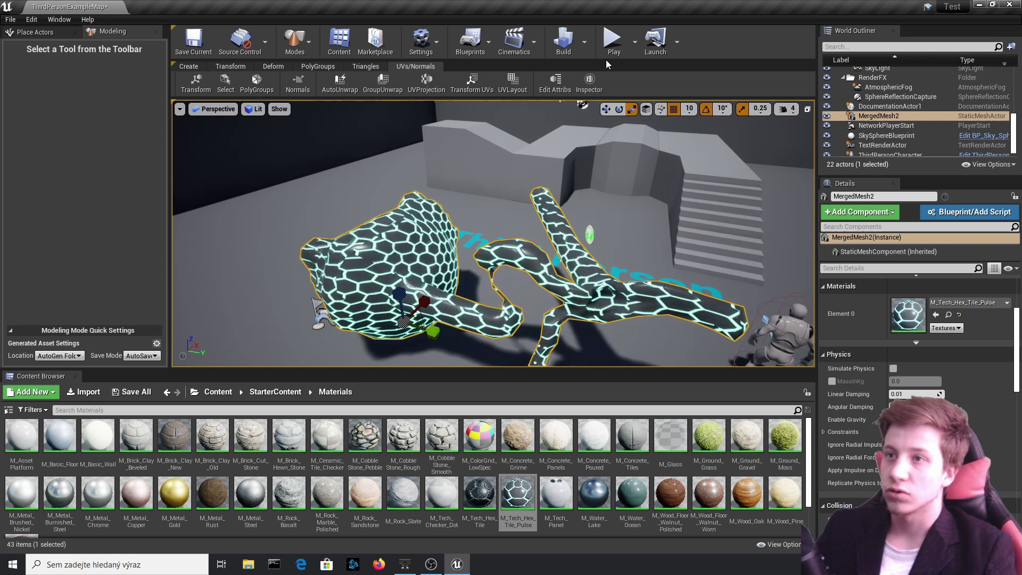
Step: Look into the UV island transform tool and try AutoUnwrap on the merged mesh, with its UV scale reset to 1.0
click(474, 85)
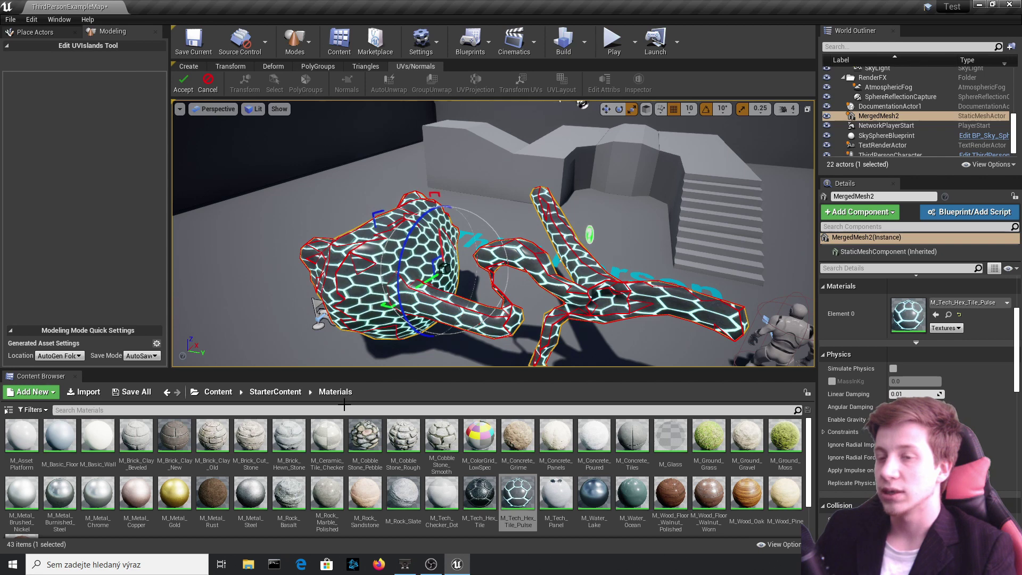
click(183, 85)
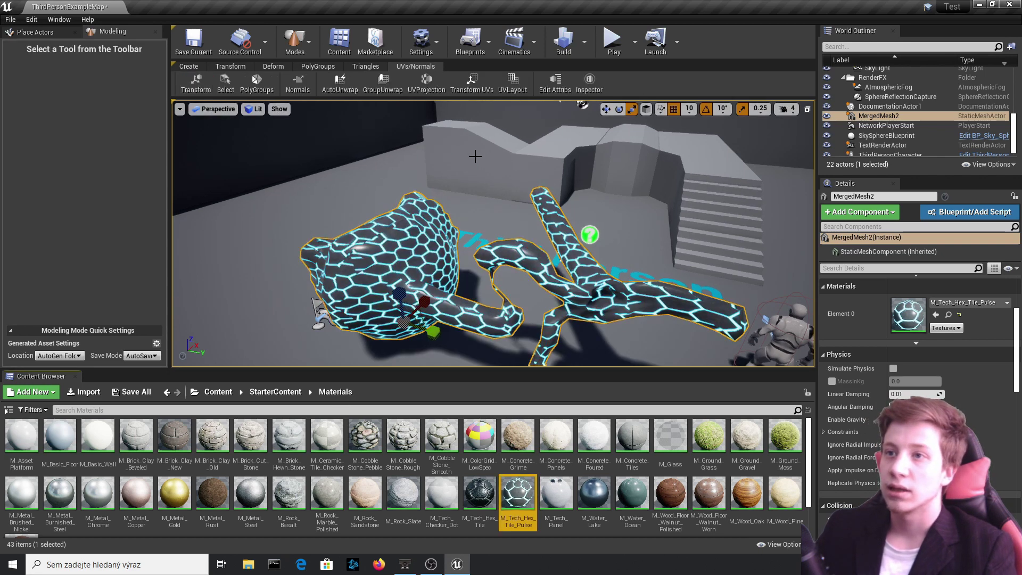
click(351, 83)
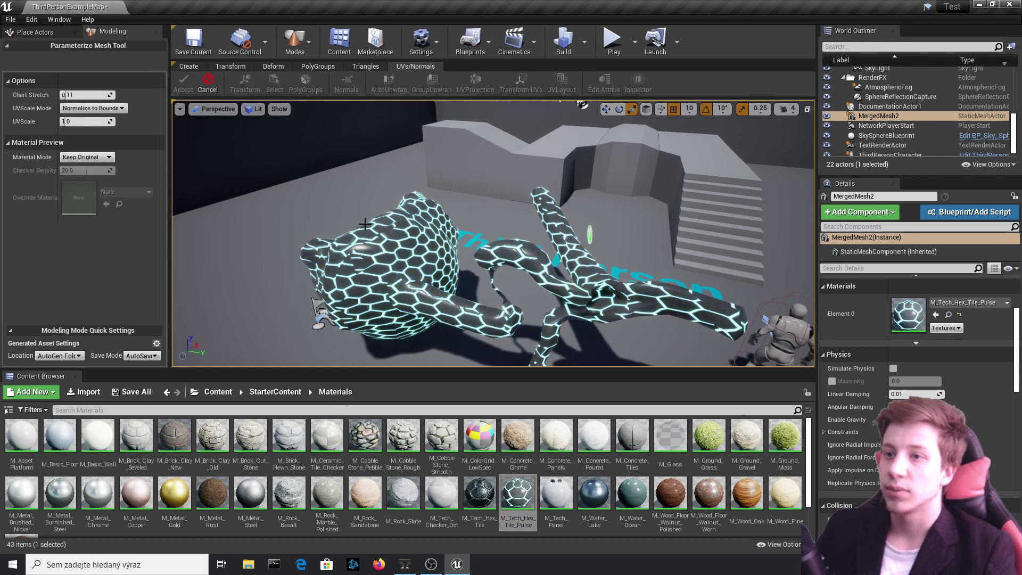
right_drag(365, 223, 183, 224)
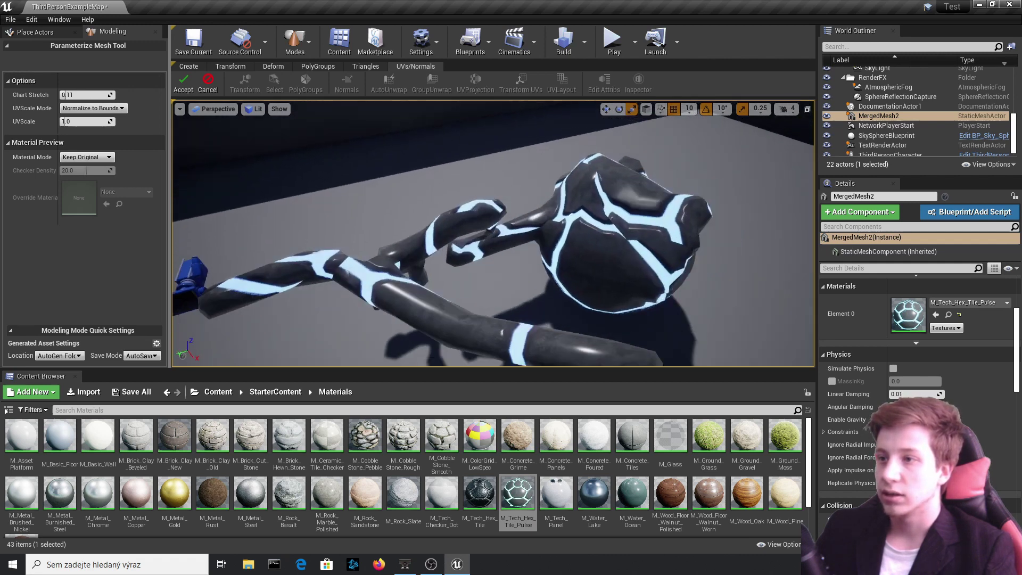
right_drag(413, 253, 538, 261)
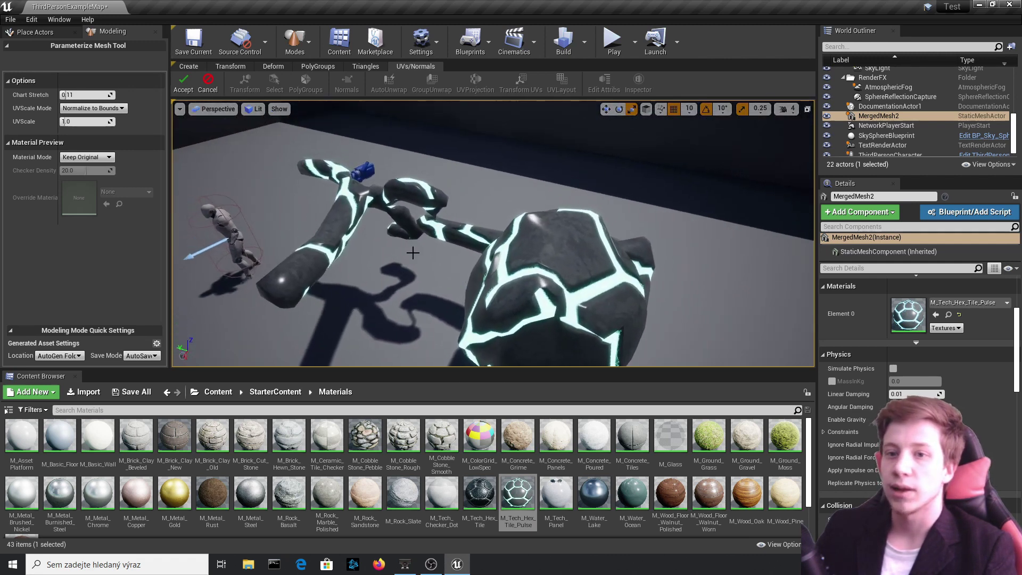
right_drag(431, 215, 453, 207)
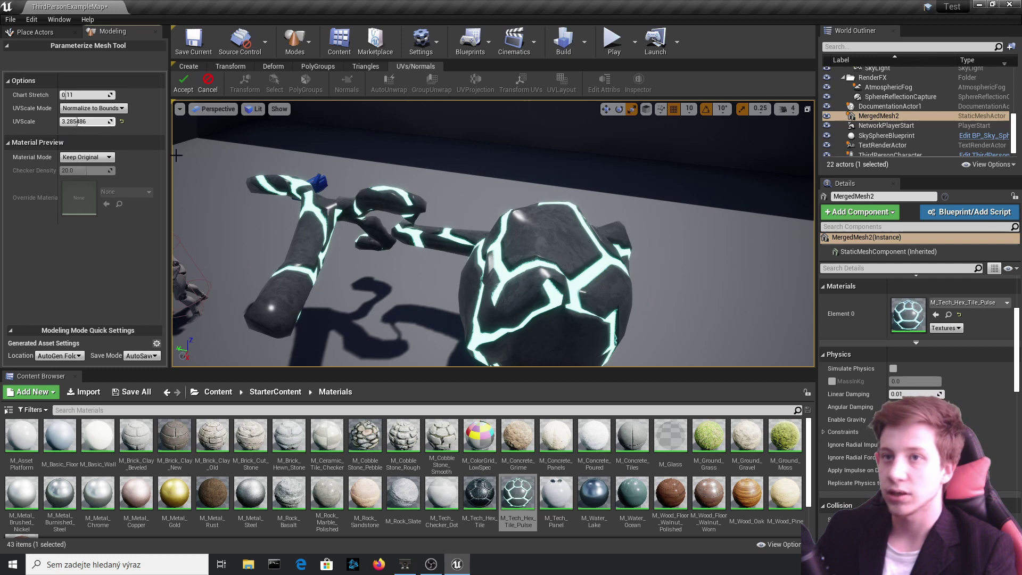
click(122, 122)
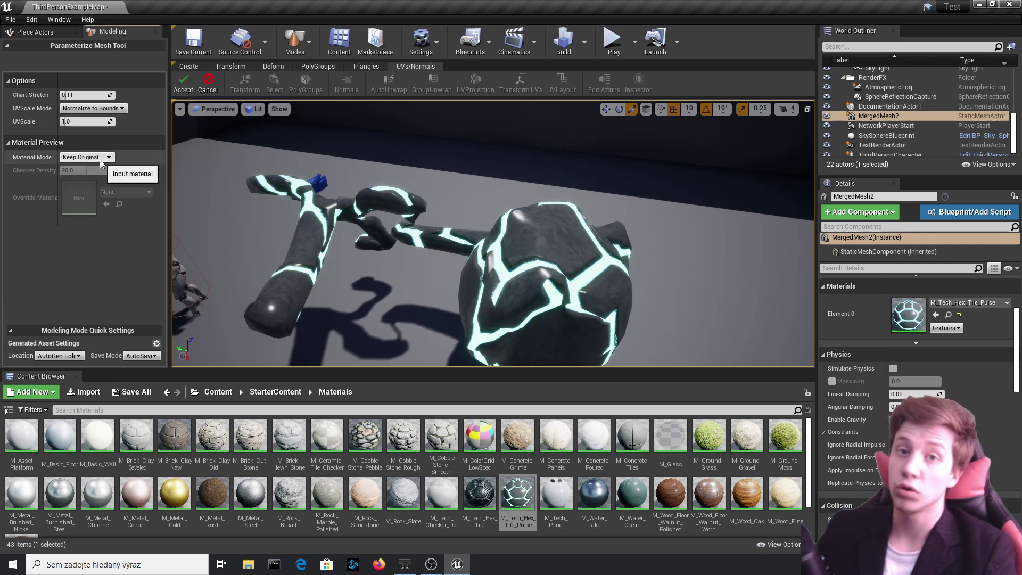
click(194, 83)
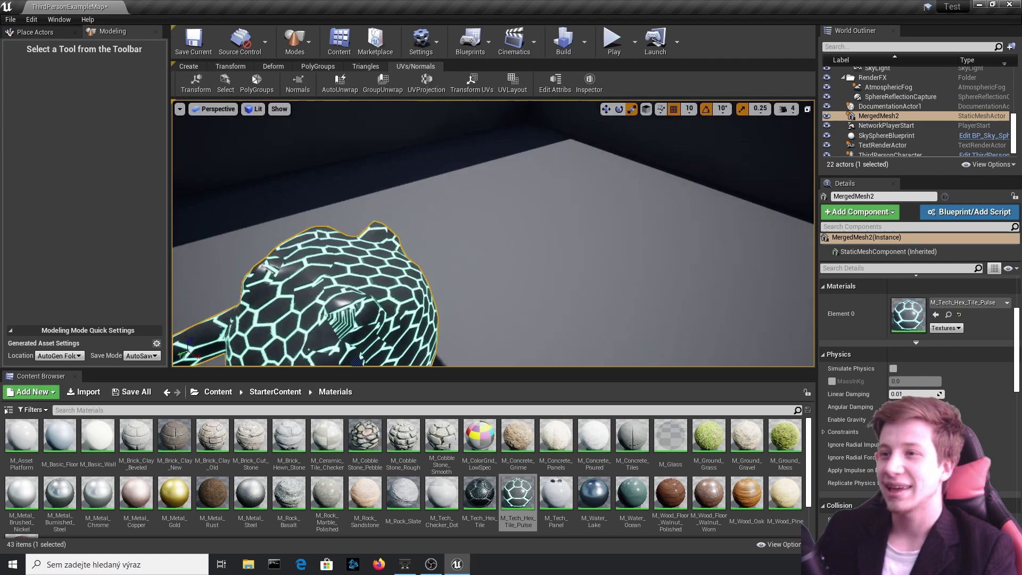
Step: Delete the merged mesh from the level
right_drag(437, 224, 657, 234)
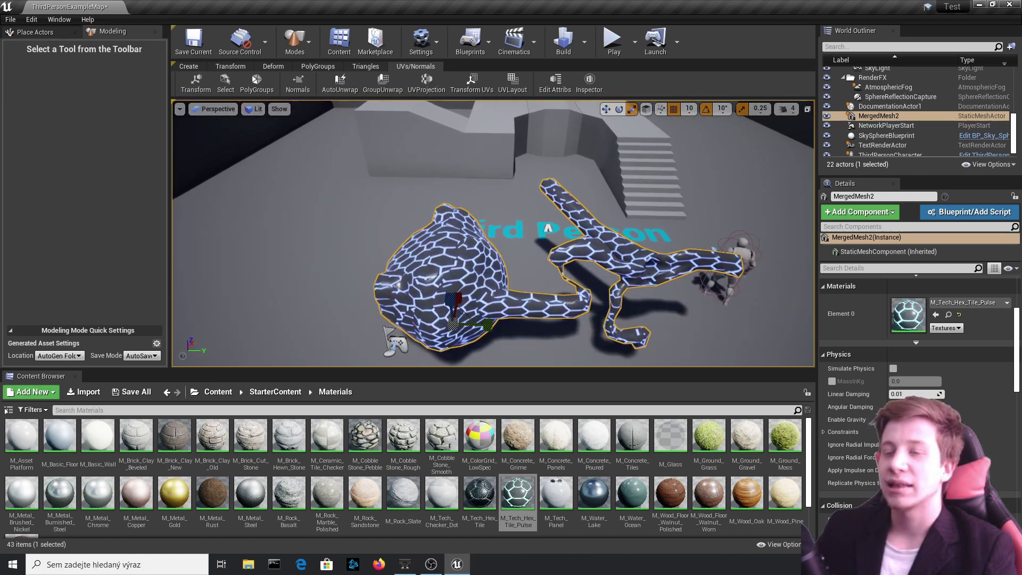
right_drag(461, 205, 457, 199)
key(Delete)
Step: Place a Sphere Type 2 primitive, 100 wide with 29 slices, on the empty floor near the wall
click(242, 66)
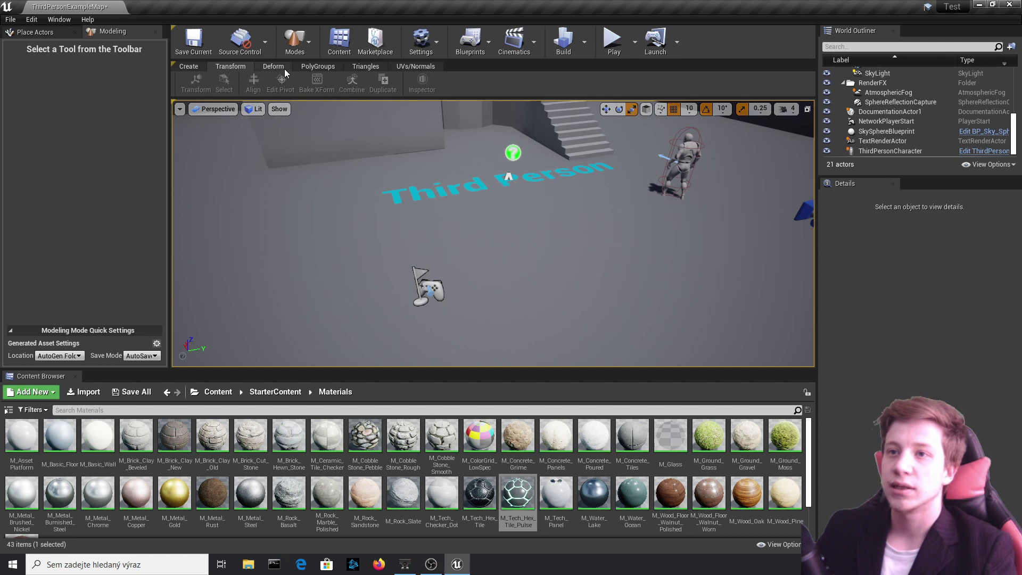
click(321, 66)
right_drag(290, 142, 304, 155)
right_drag(292, 104, 280, 123)
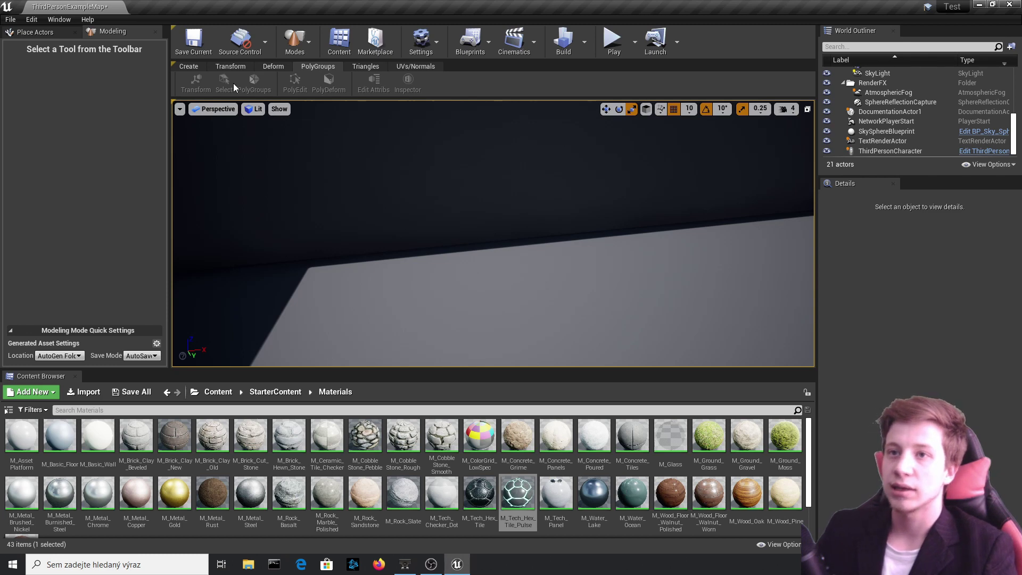
click(187, 68)
click(268, 85)
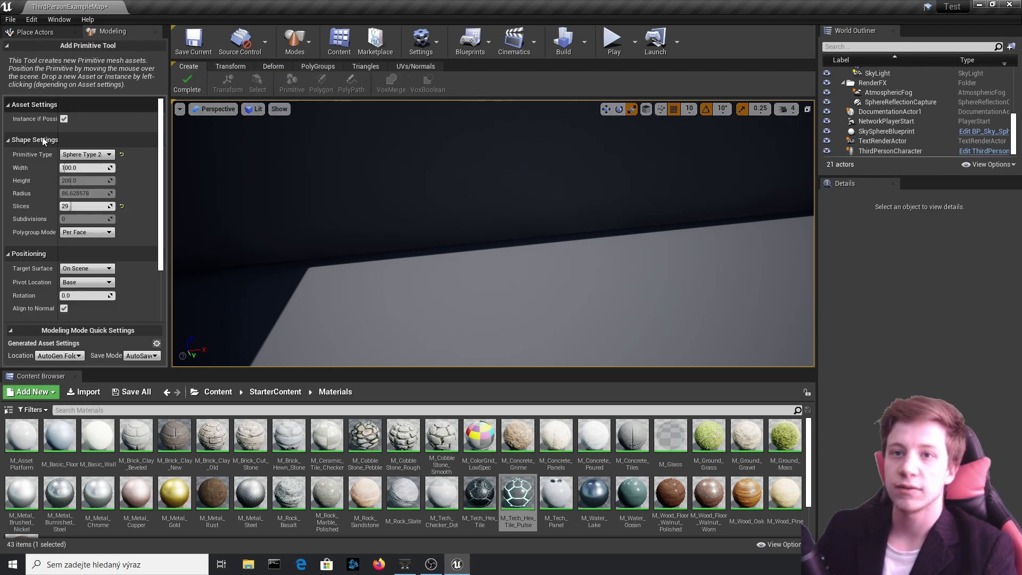
click(514, 260)
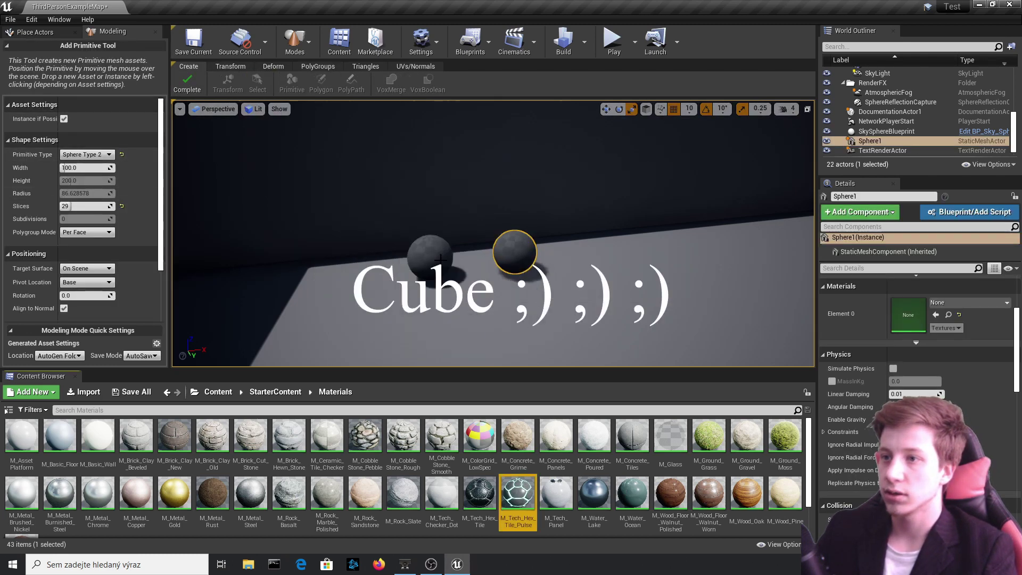
click(187, 83)
Step: Apply the M_Ground_Grass material to the new sphere
scroll(567, 309, up, 5)
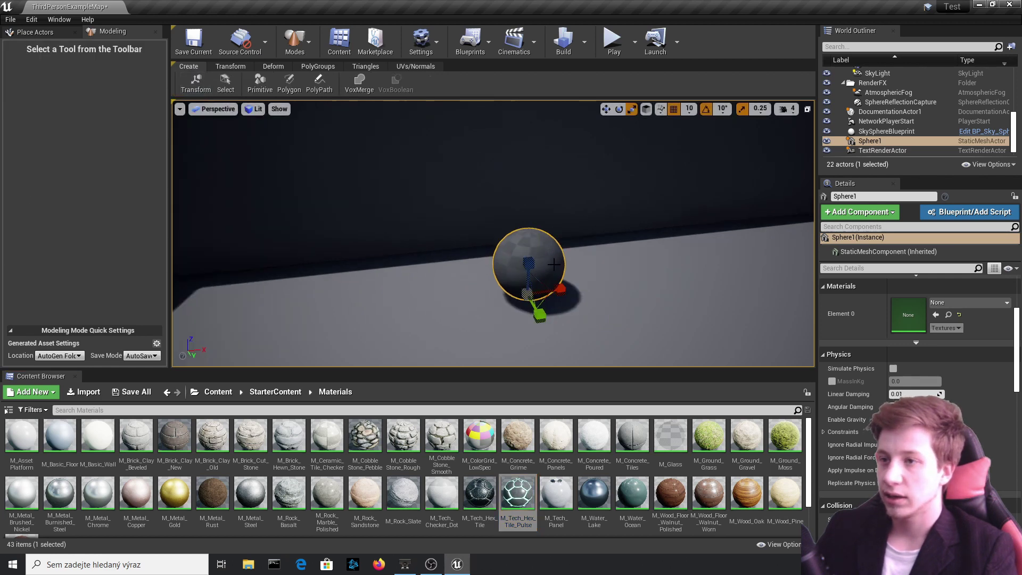
right_drag(566, 310, 548, 303)
drag(518, 435, 474, 266)
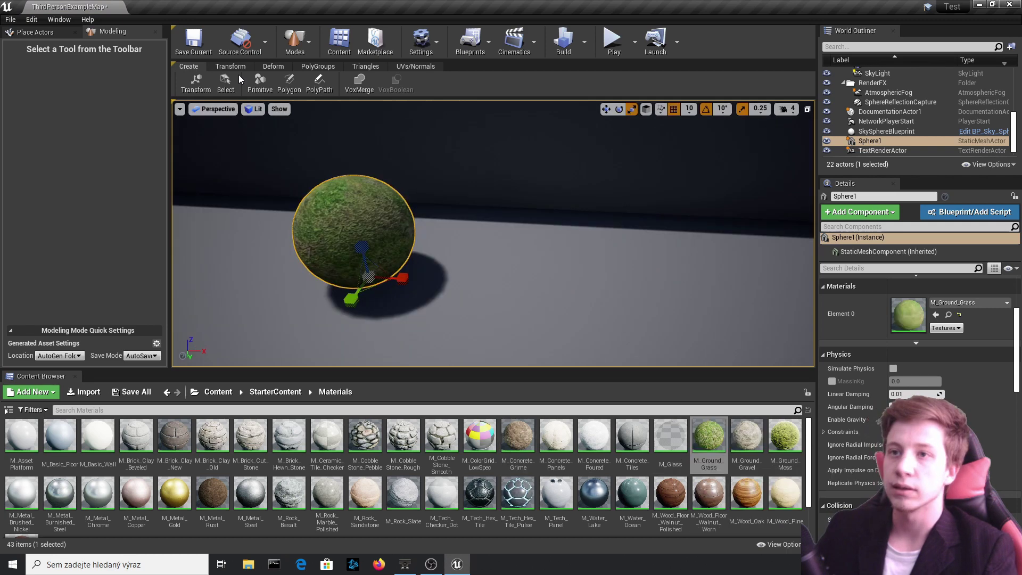
Step: Start dynamic sculpting on the grass sphere, with brush size 0.469048 and falloff 0.614286
click(227, 66)
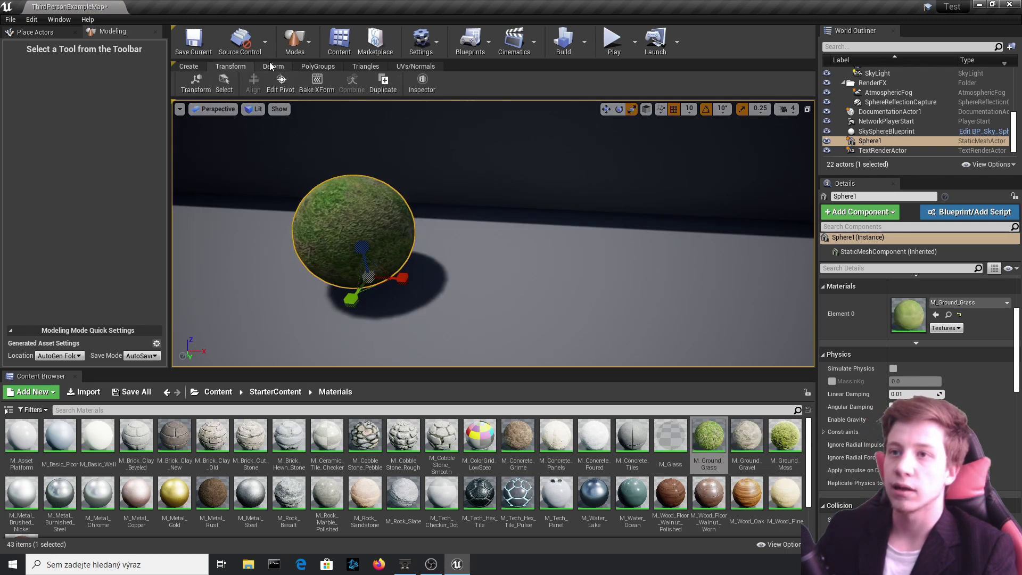
click(270, 65)
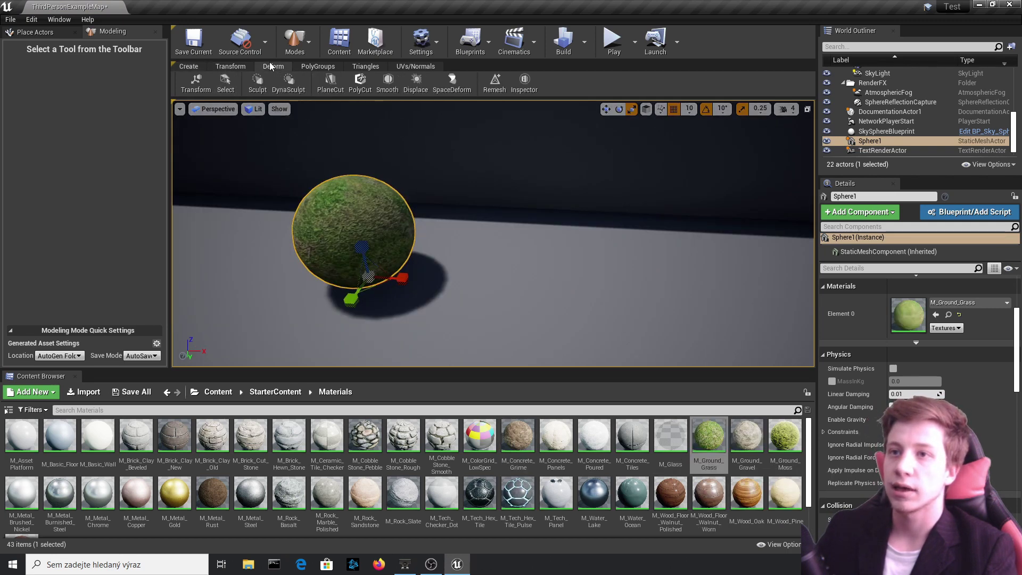
click(290, 85)
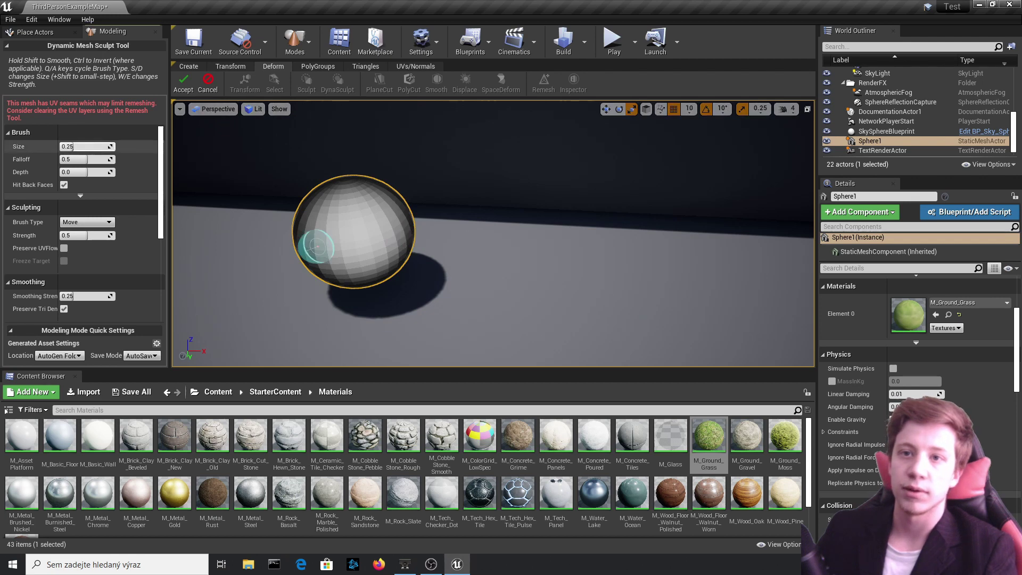
drag(69, 146, 81, 151)
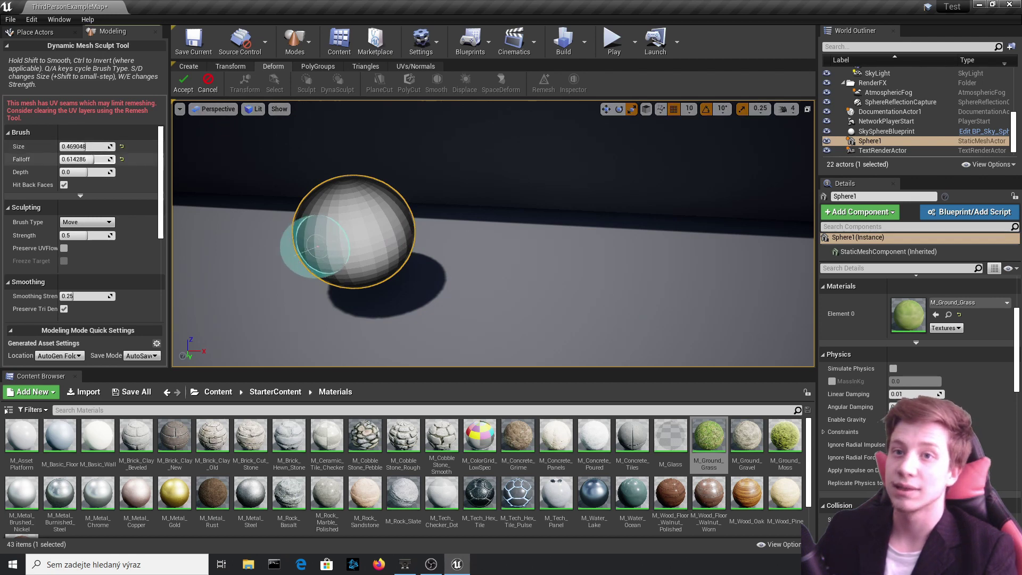
Step: Enable Preserve UVFlow for the Move sculpting brush and pick the sphere in the scene
click(457, 238)
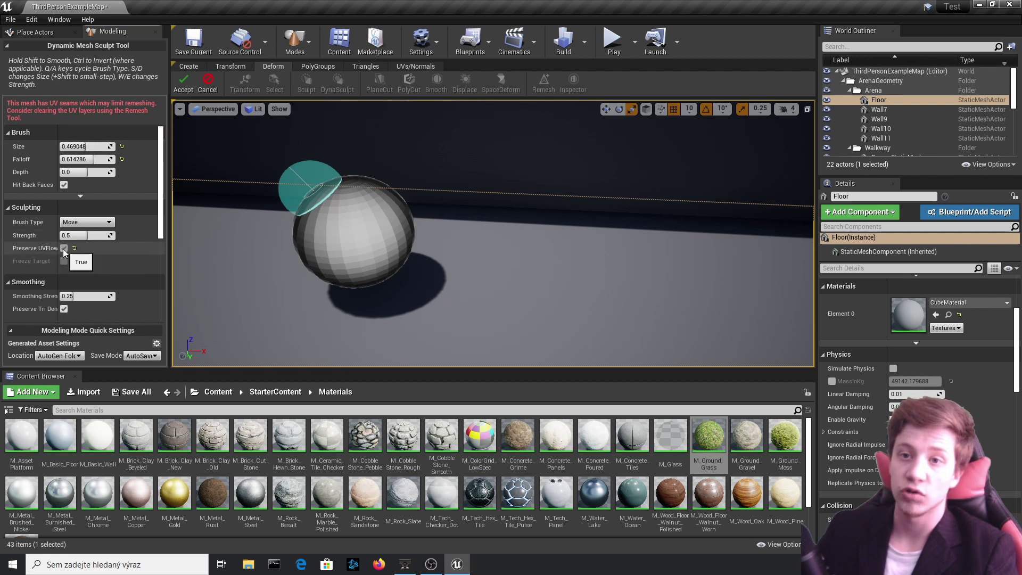
click(64, 248)
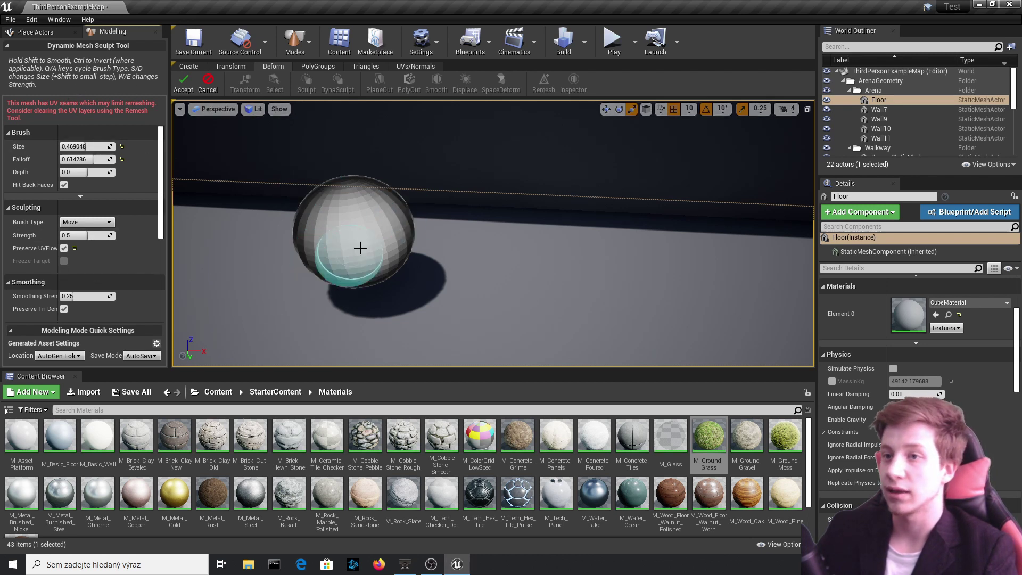
right_click(413, 234)
click(384, 236)
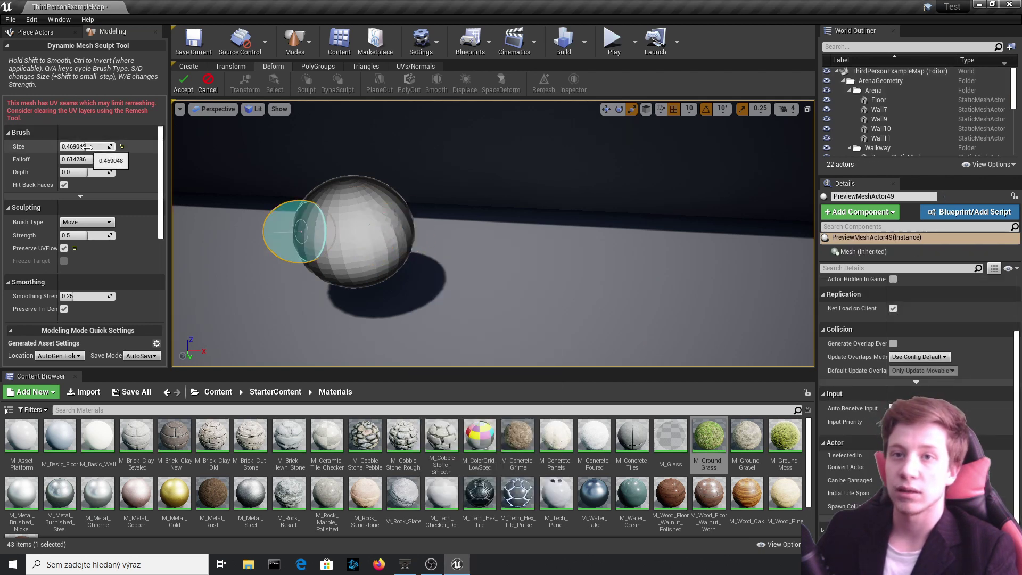
Step: Set the Move brush size to 0.783334 and pull the sphere's side outward along the floor into long arms
drag(86, 146, 104, 146)
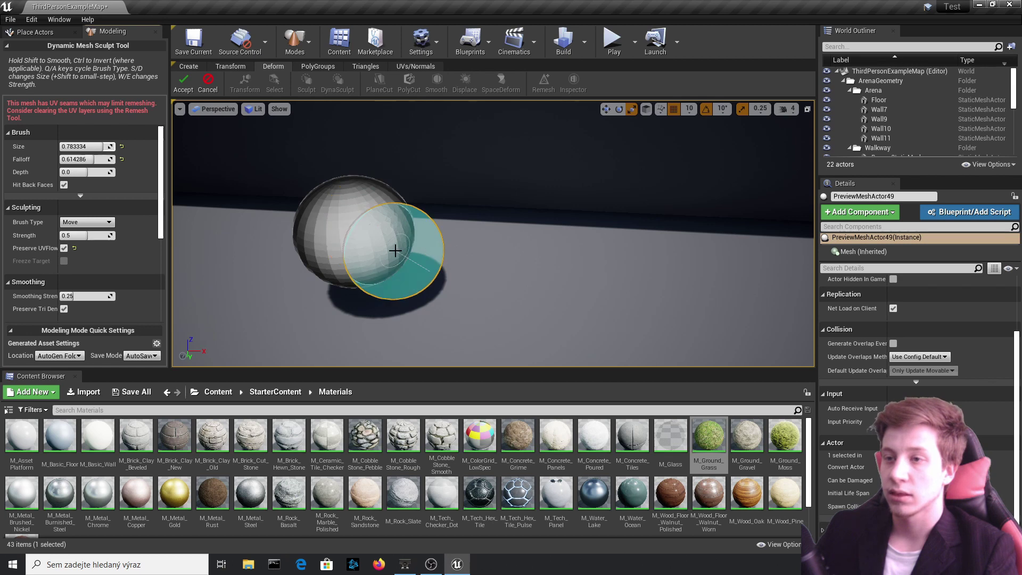
mouse_move(394, 250)
mouse_down()
mouse_move(541, 271)
mouse_move(628, 269)
mouse_up()
mouse_move(425, 258)
mouse_down()
mouse_move(401, 298)
mouse_move(745, 315)
mouse_up()
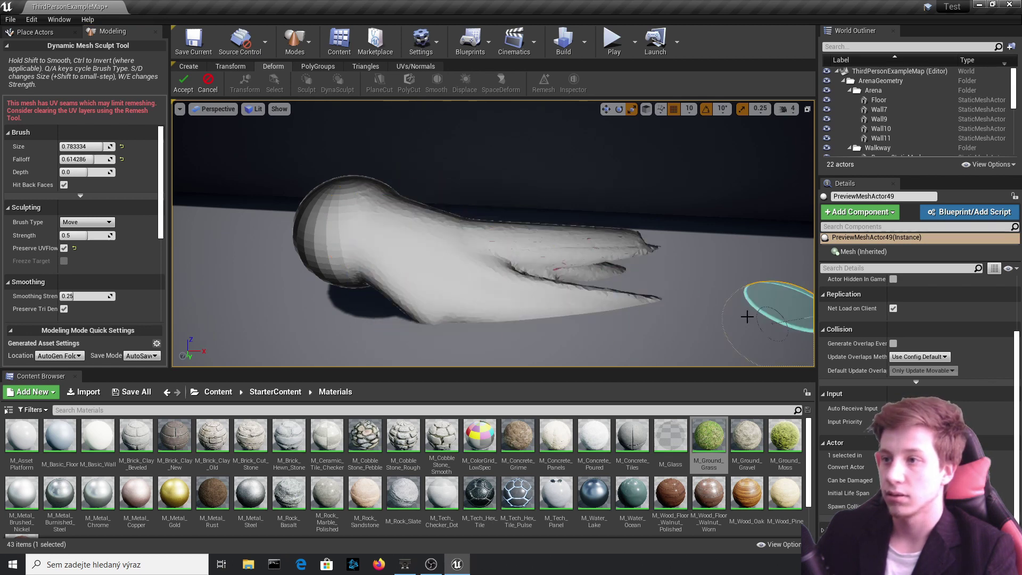
right_drag(586, 267, 512, 237)
right_click(512, 236)
Step: Enlarge the Move brush to 0.97381 and pull further branches out of the mesh in several directions
drag(103, 146, 114, 147)
mouse_move(525, 234)
mouse_down()
mouse_move(205, 296)
mouse_move(463, 272)
mouse_up()
drag(565, 237, 705, 323)
mouse_move(706, 324)
right_down()
mouse_move(616, 266)
mouse_move(456, 270)
right_up()
drag(457, 269, 280, 313)
mouse_move(456, 266)
right_down()
mouse_move(536, 250)
mouse_move(651, 204)
right_up()
drag(651, 204, 512, 50)
right_drag(512, 160, 479, 223)
drag(511, 229, 440, 155)
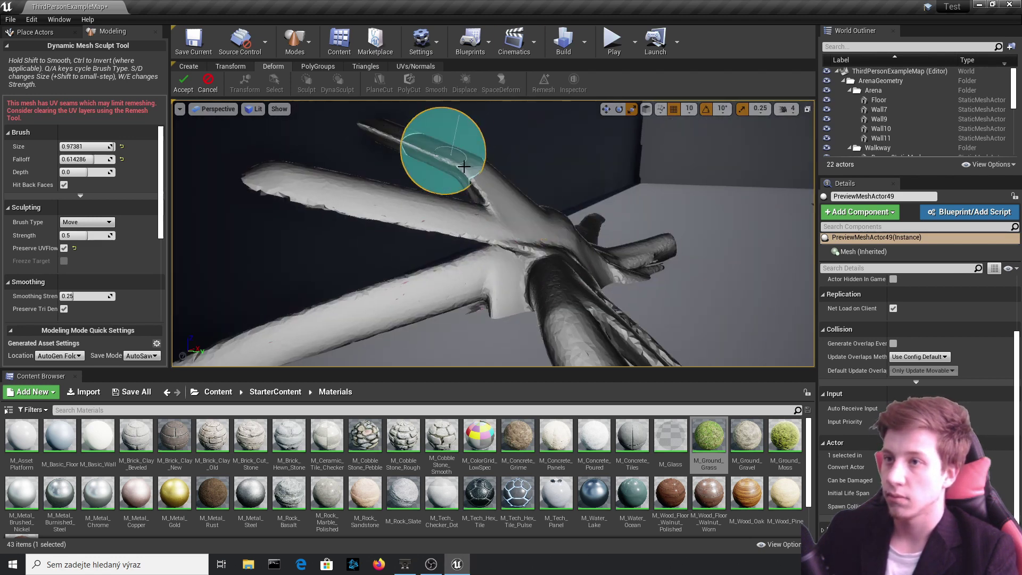
right_drag(466, 164, 427, 203)
drag(426, 203, 335, 197)
Step: Switch the sculpting brush type to Smooth and accept the dynamic sculpt of the branched mesh
right_drag(426, 203, 473, 243)
right_drag(420, 312, 469, 315)
key(a)
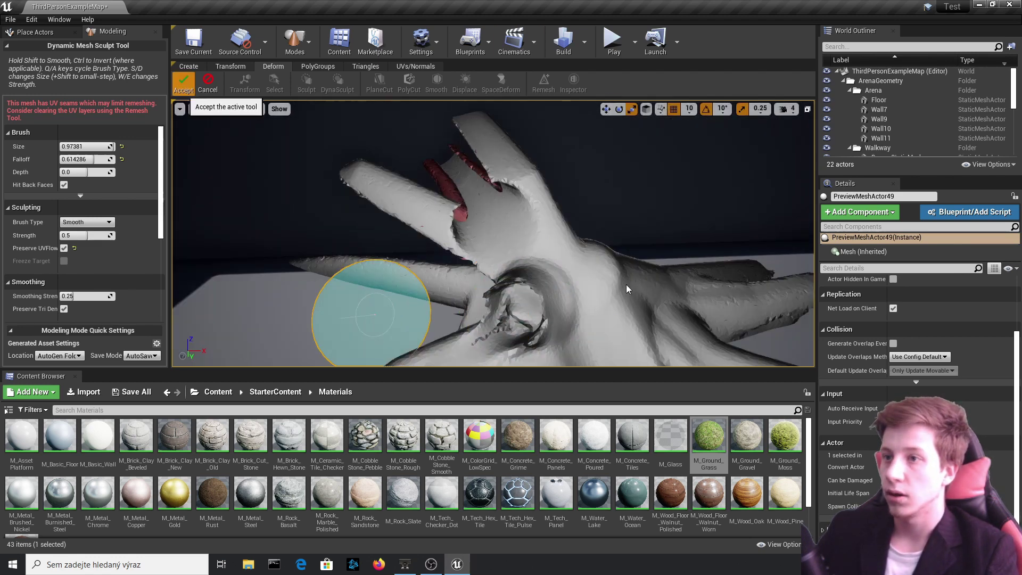
key(Return)
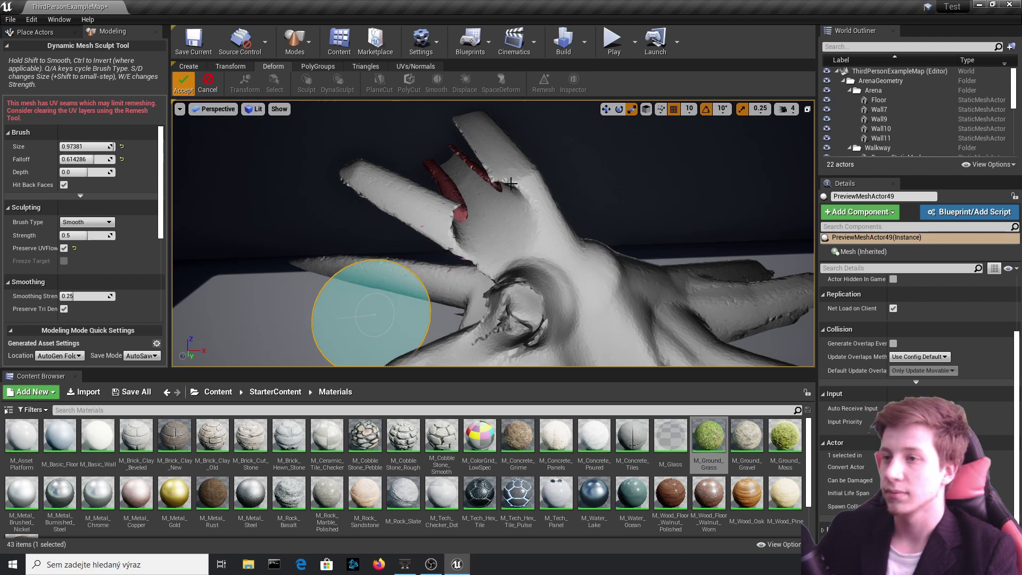
Step: Smooth the whole branched grass mesh with the Fast Smoothing type and accept it
mouse_move(473, 205)
right_down()
mouse_move(418, 160)
mouse_move(495, 218)
mouse_move(474, 170)
mouse_move(469, 207)
mouse_move(511, 234)
mouse_move(474, 197)
mouse_move(524, 205)
mouse_move(498, 210)
right_up()
click(462, 275)
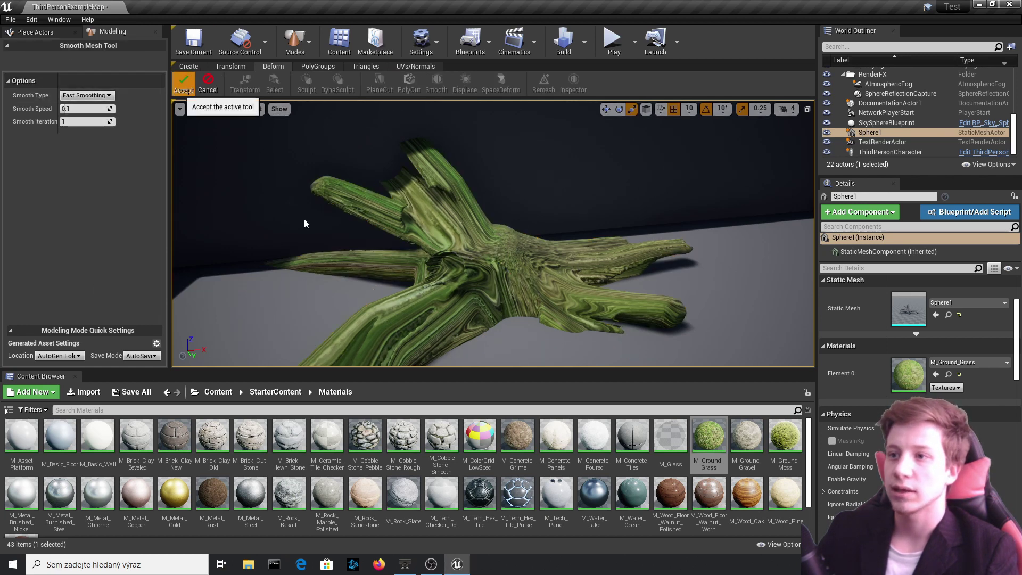
key(Return)
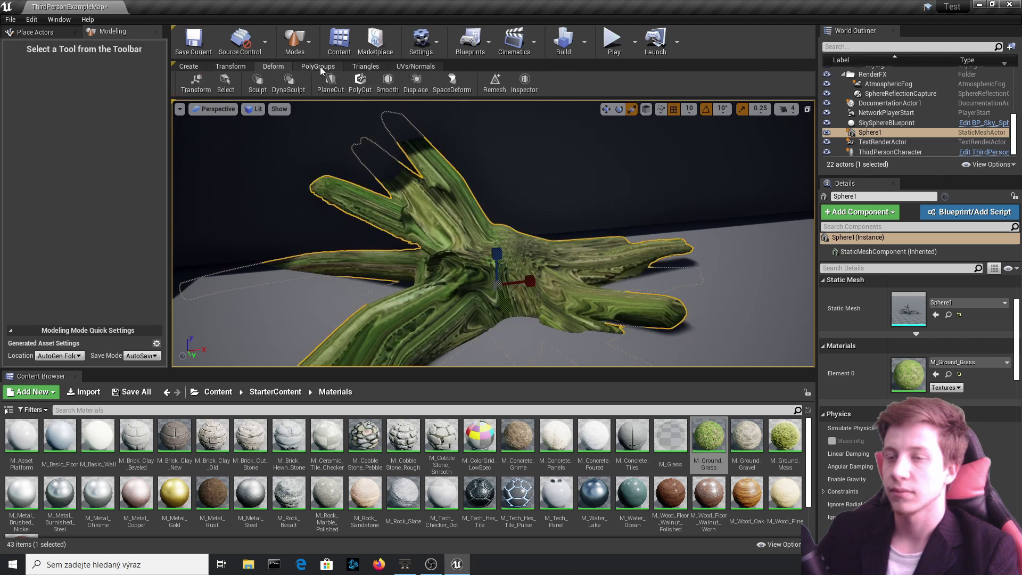
click(416, 66)
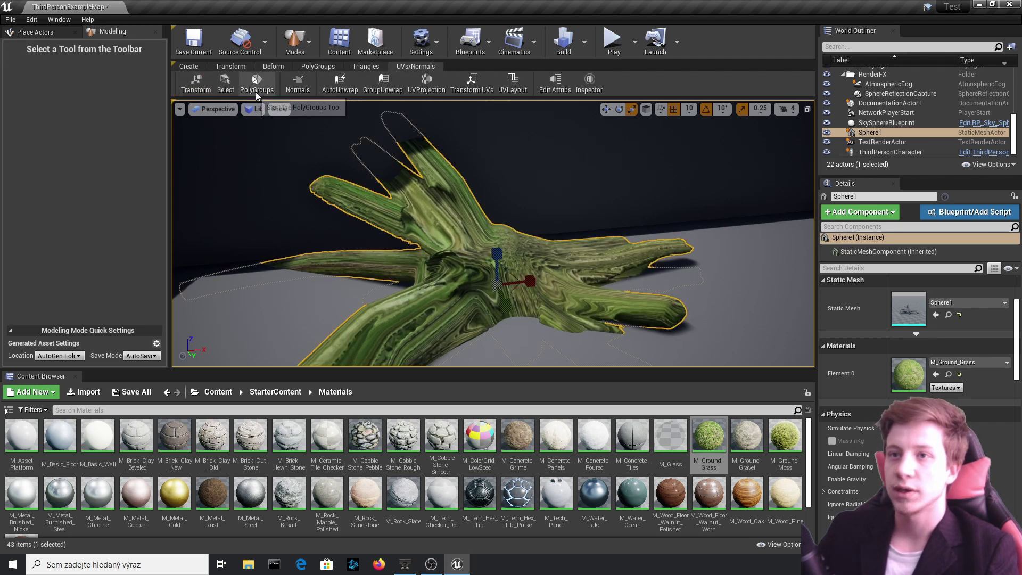
click(342, 83)
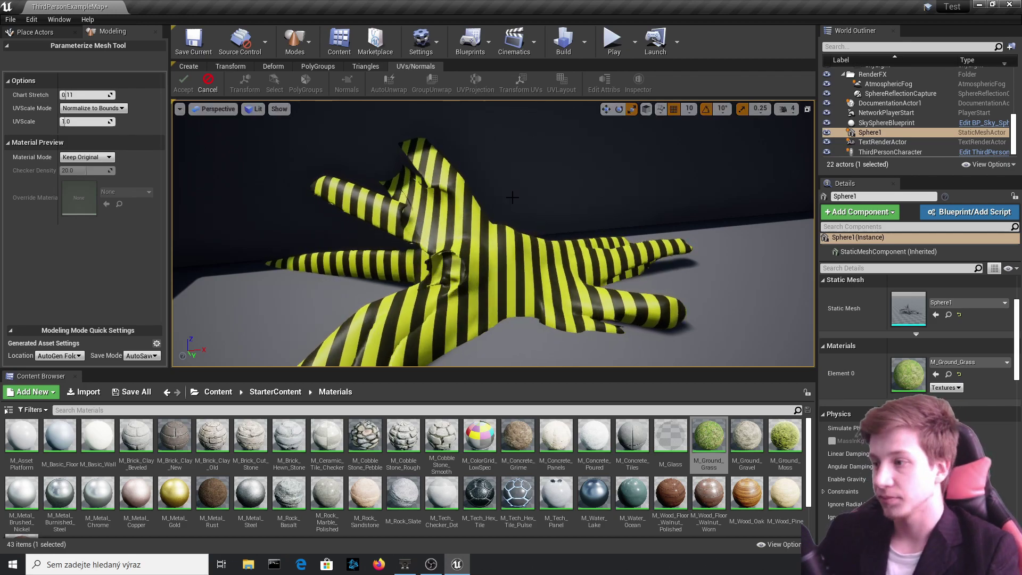
click(183, 83)
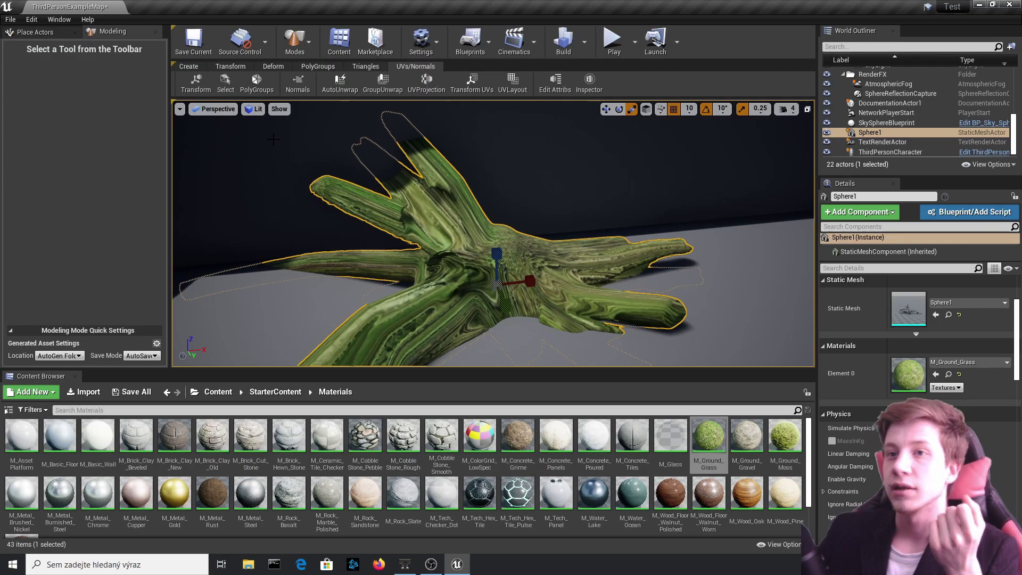
Step: Simplify the branched grass mesh with the QEM simplifier at a target percentage of 10
click(368, 66)
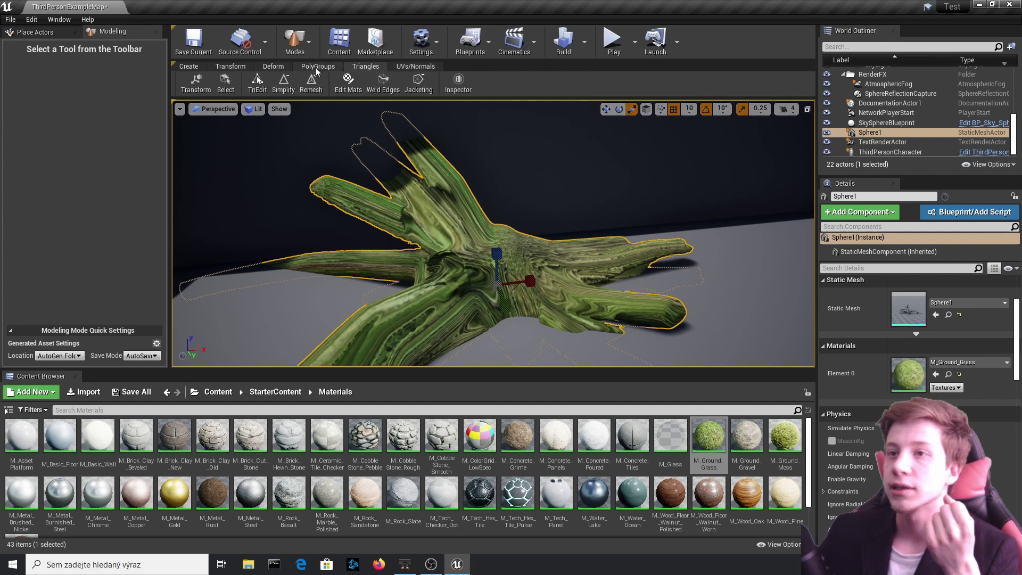
click(284, 85)
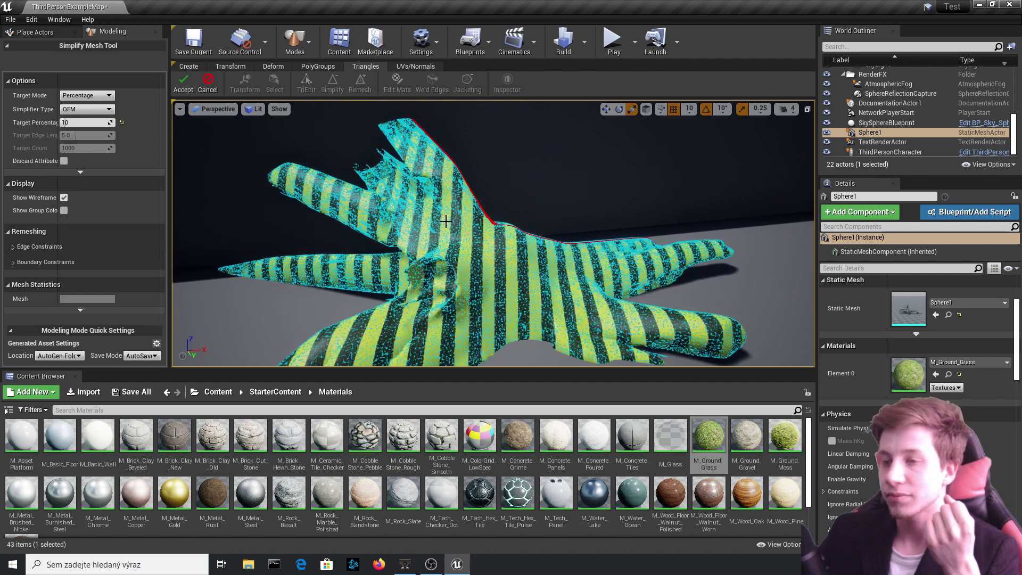
scroll(399, 252, up, 4)
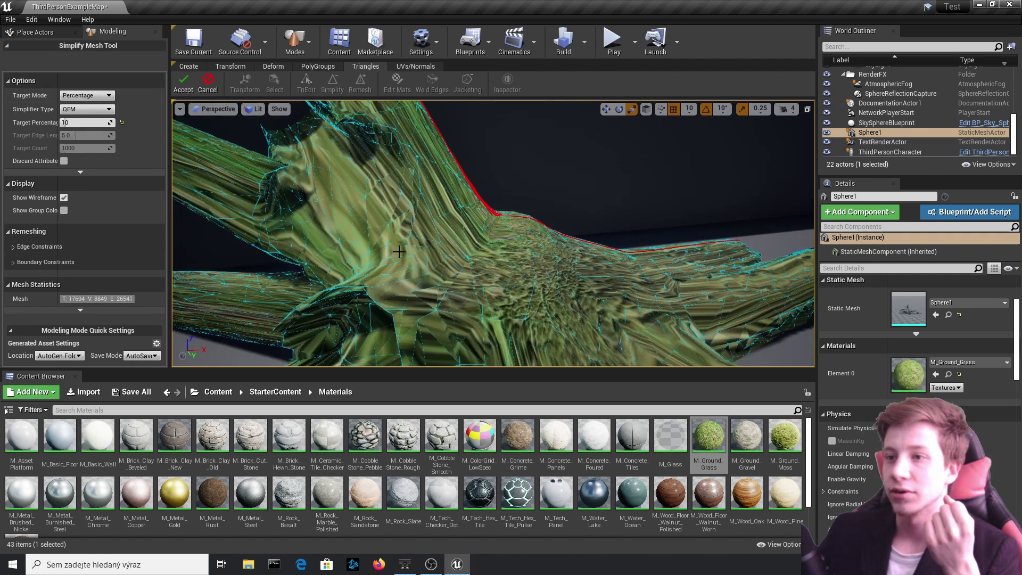
scroll(414, 237, down, 5)
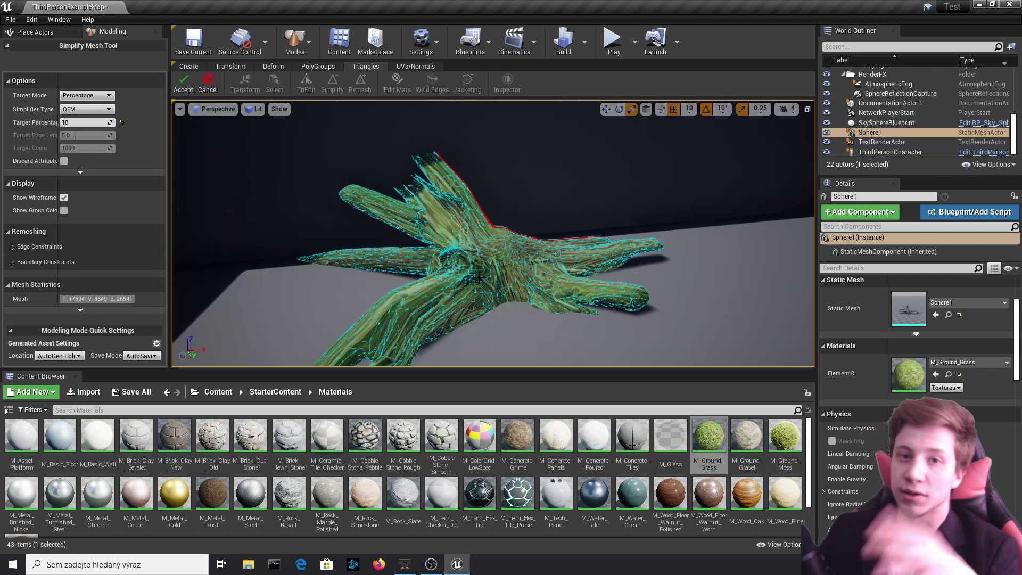
scroll(466, 252, up, 9)
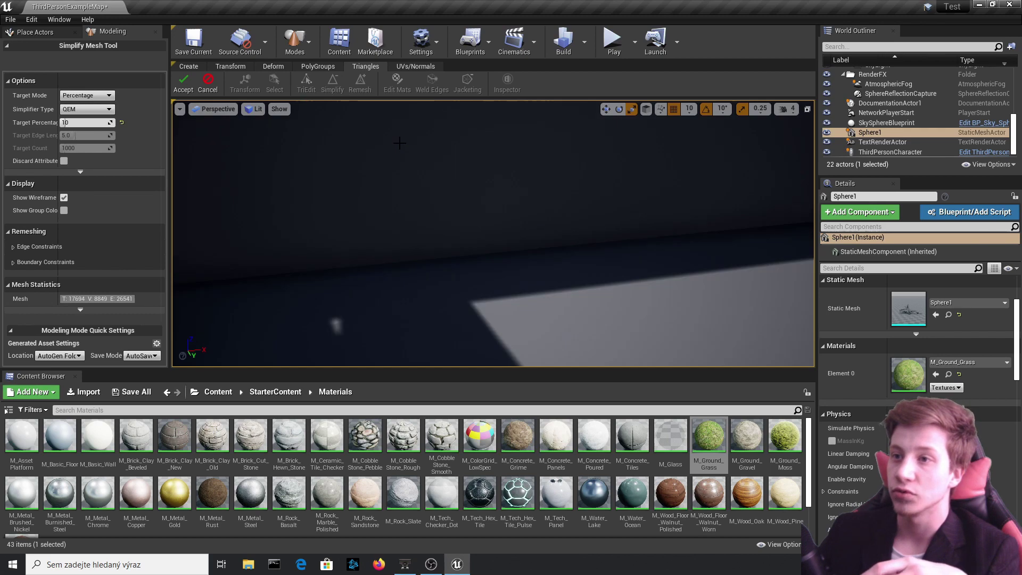
scroll(429, 246, down, 9)
scroll(449, 296, up, 2)
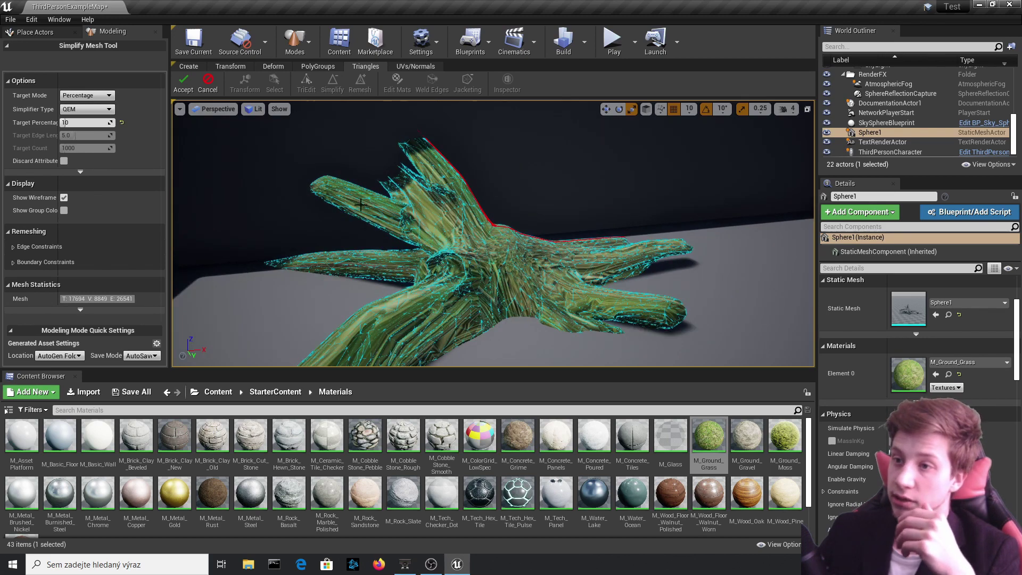
mouse_move(361, 205)
right_down()
mouse_move(348, 228)
mouse_move(345, 209)
mouse_move(356, 199)
right_up()
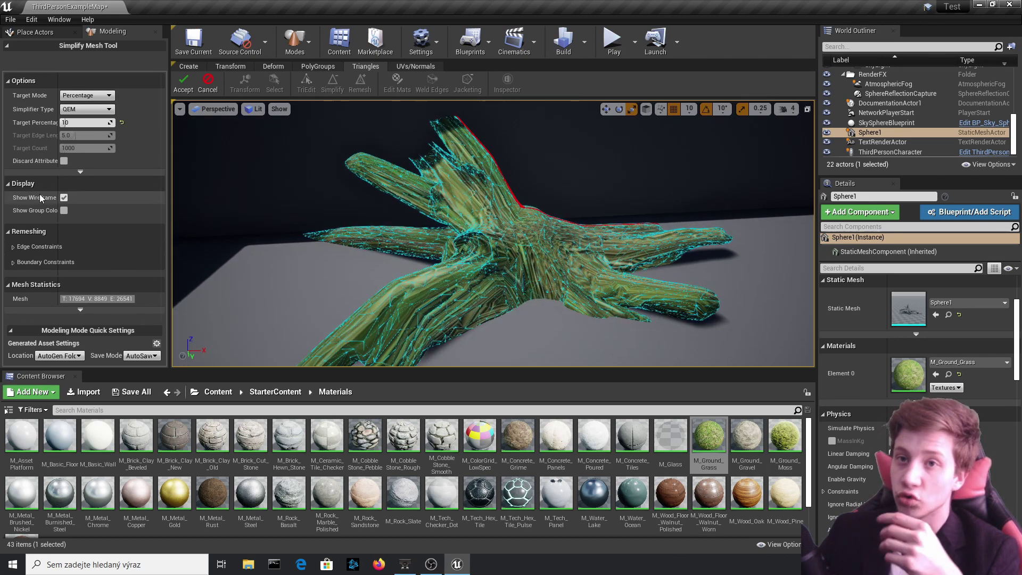
click(180, 86)
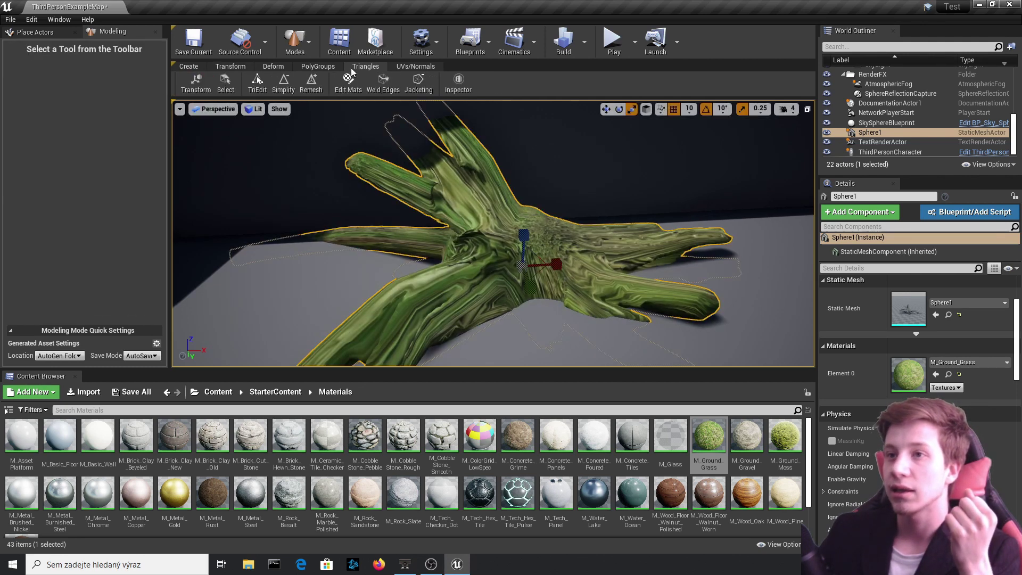
Step: Auto-unwrap the simplified mesh's UVs with chart stretch 0.11, Normalize to Bounds scaling and UV scale 1.0
click(418, 67)
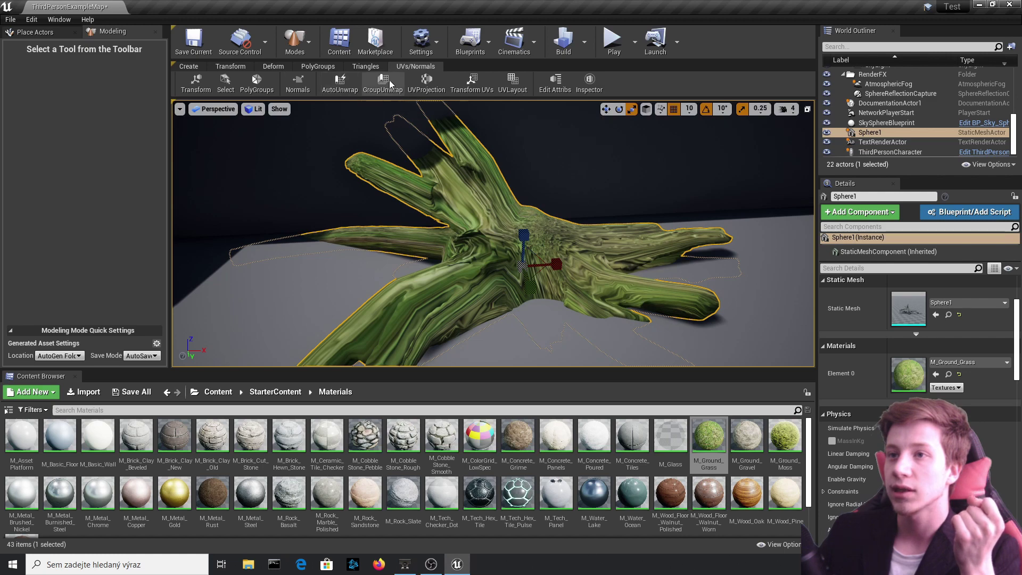
click(340, 88)
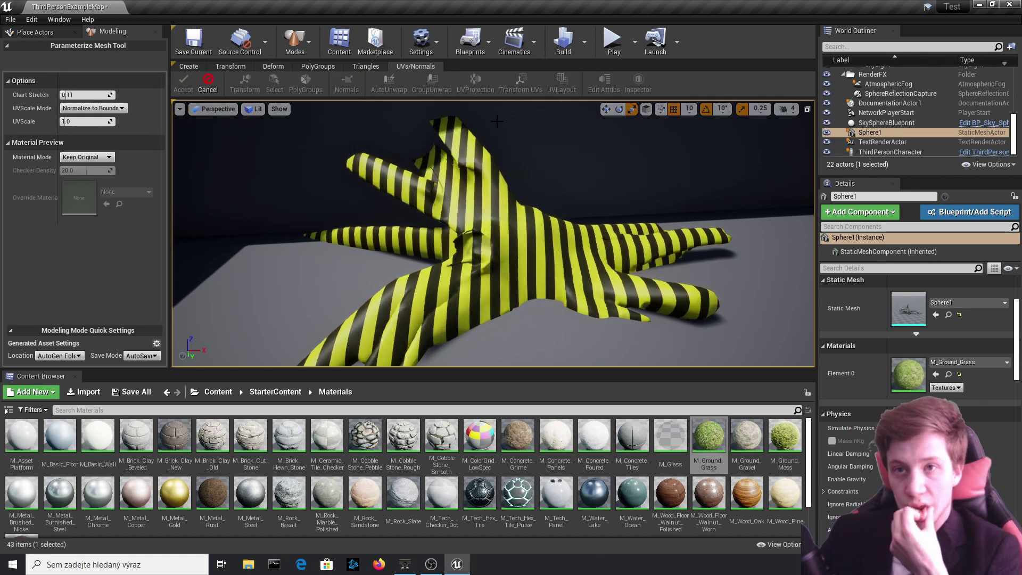
alt+drag(539, 247, 607, 235)
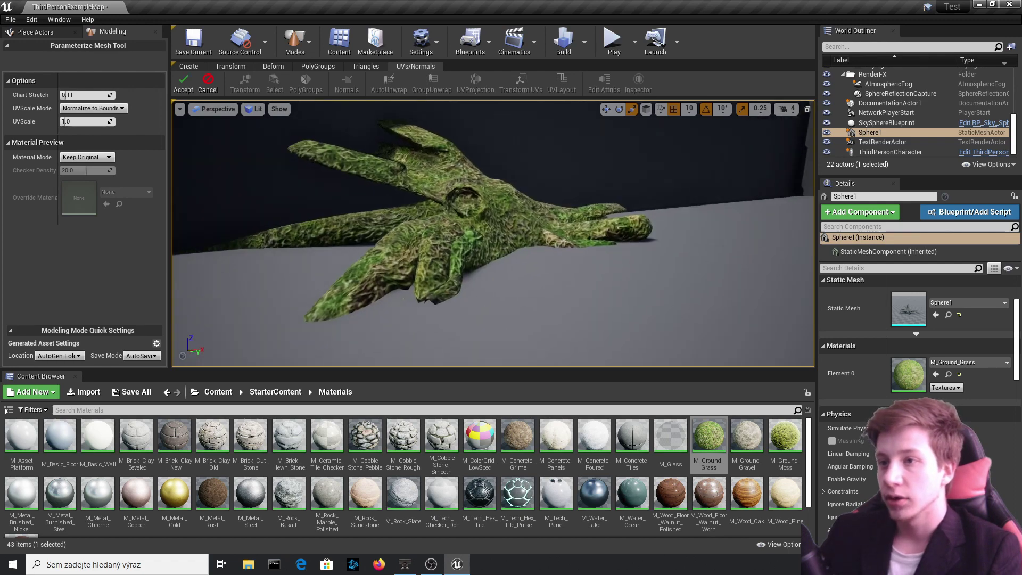
right_drag(493, 234, 447, 213)
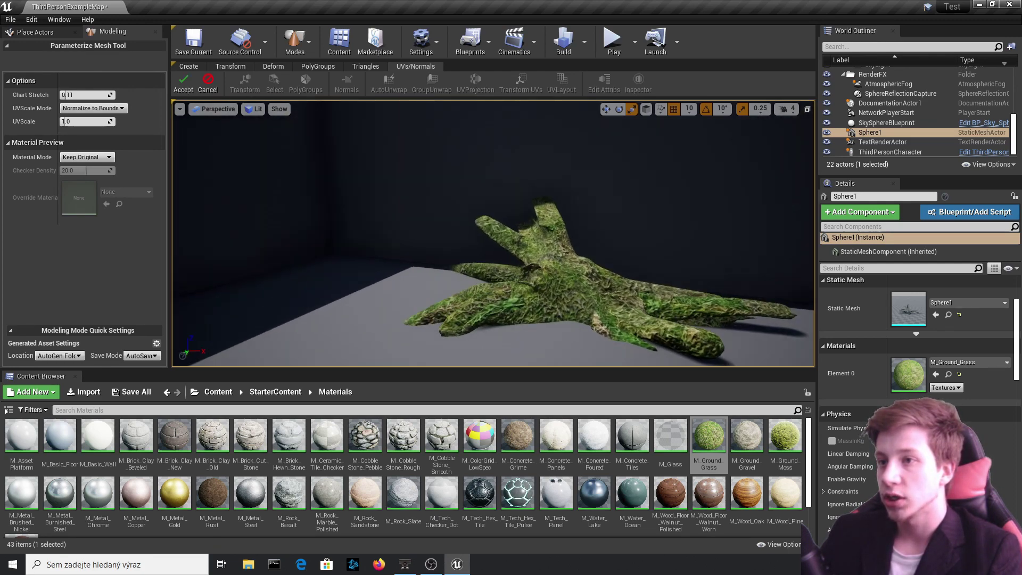
right_drag(435, 141, 634, 235)
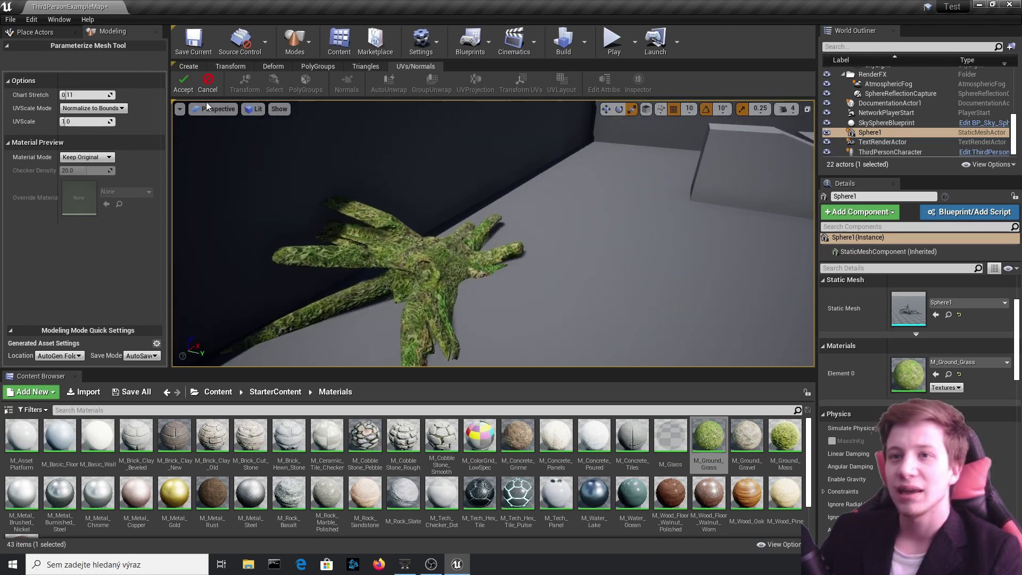
click(183, 81)
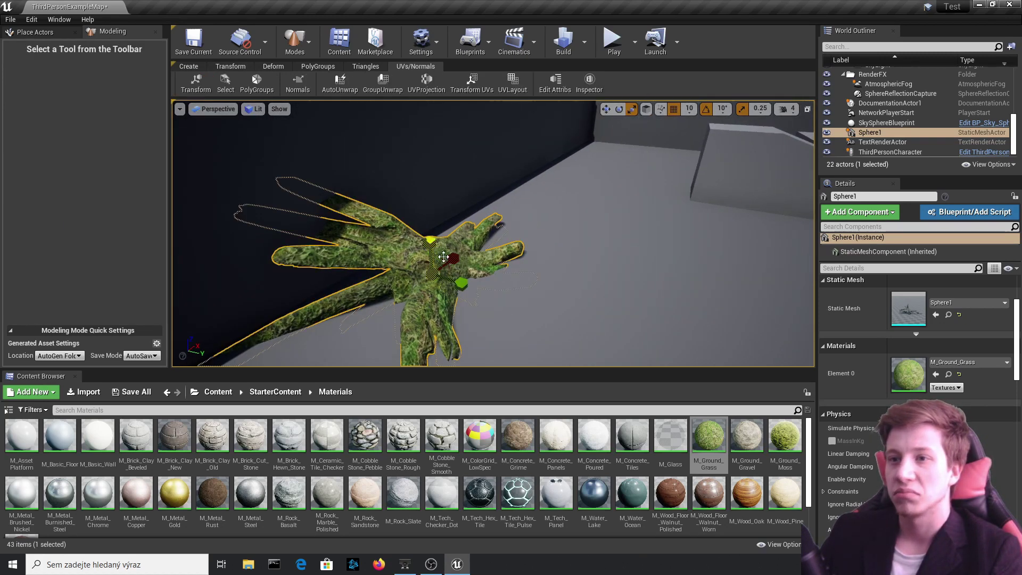
Step: Dynamically sculpt a bump on the mesh's central body using the Sculpt (Normal) brush, size 0.116667 and strength 0.204762
right_drag(444, 257, 439, 244)
right_drag(529, 222, 533, 229)
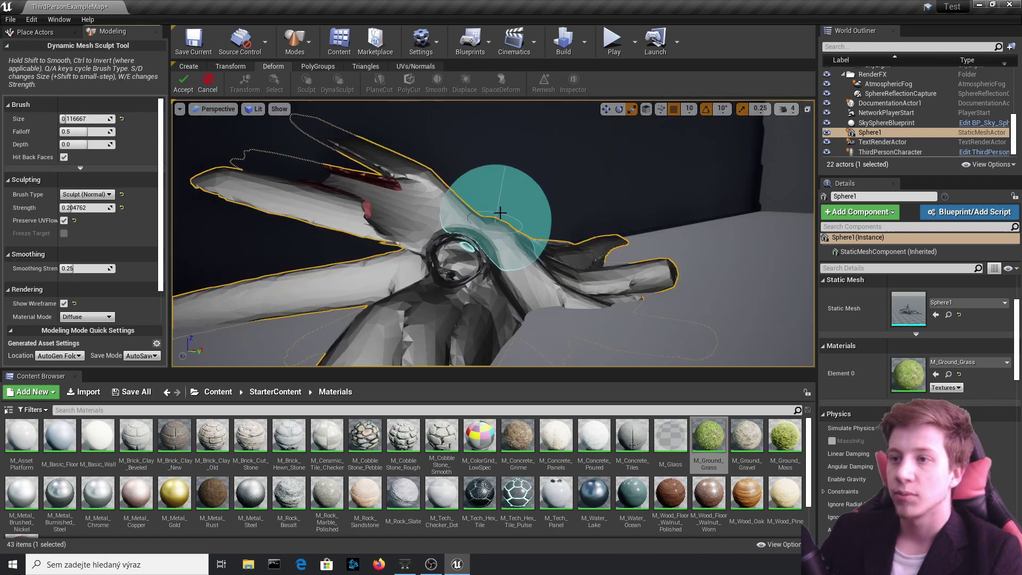
mouse_move(500, 211)
right_down()
mouse_move(499, 241)
mouse_move(548, 244)
mouse_move(509, 244)
right_up()
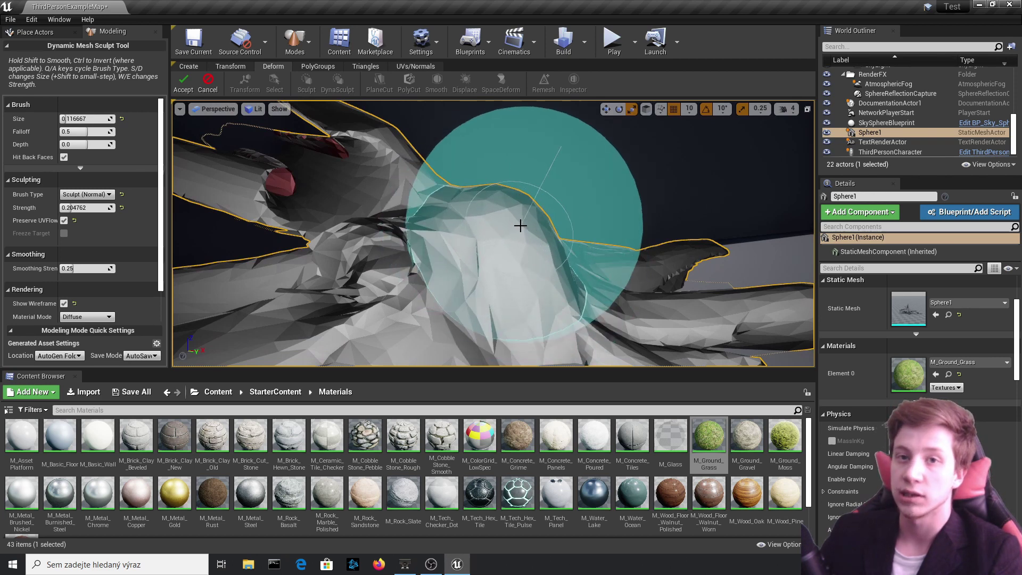
drag(556, 245, 516, 246)
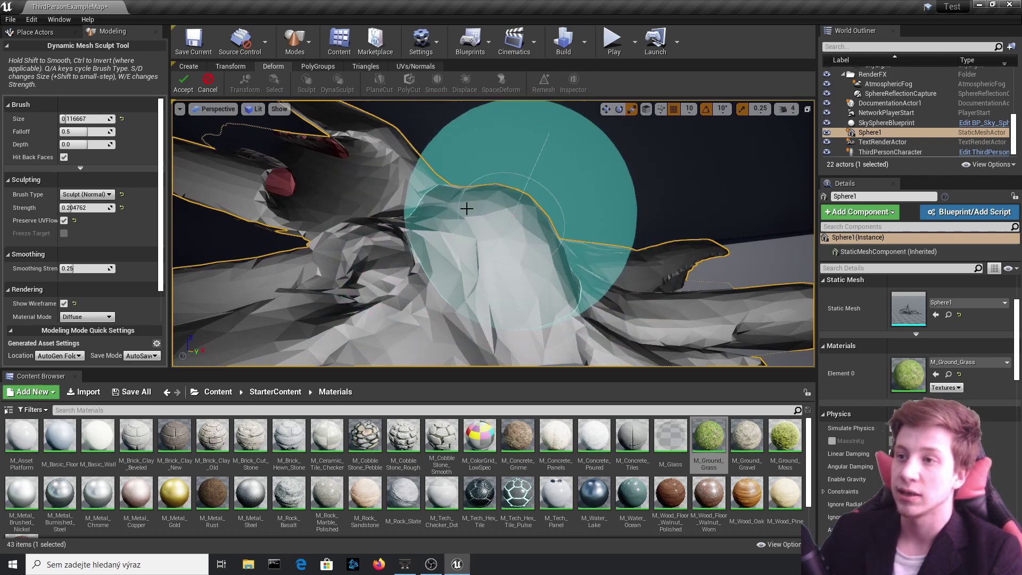
mouse_move(547, 237)
mouse_down()
mouse_move(531, 193)
mouse_move(489, 246)
mouse_move(516, 231)
mouse_move(481, 232)
mouse_move(458, 259)
mouse_move(435, 247)
mouse_move(493, 256)
mouse_move(388, 274)
mouse_move(467, 250)
mouse_move(467, 304)
mouse_move(526, 174)
mouse_up()
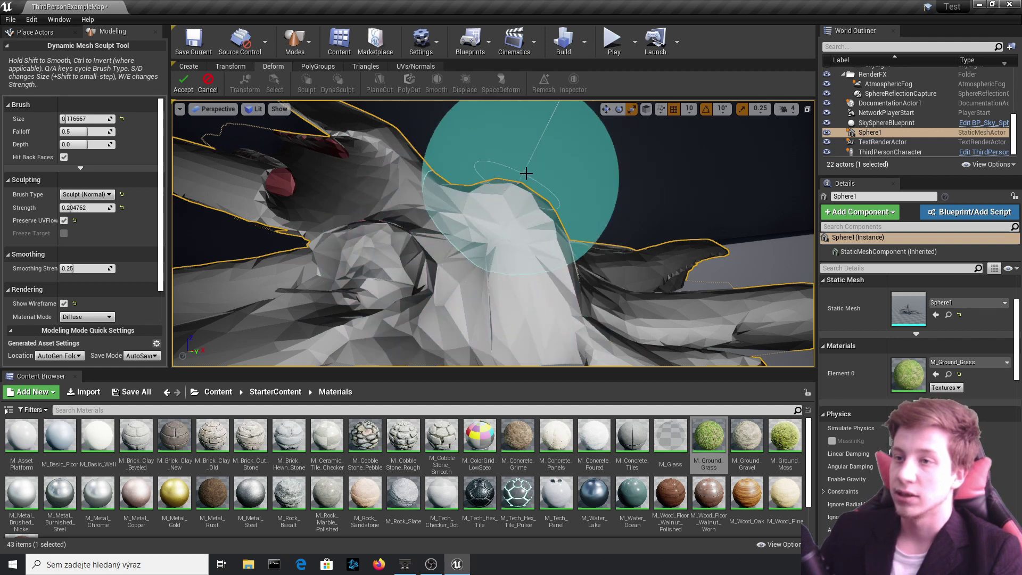
scroll(560, 186, down, 5)
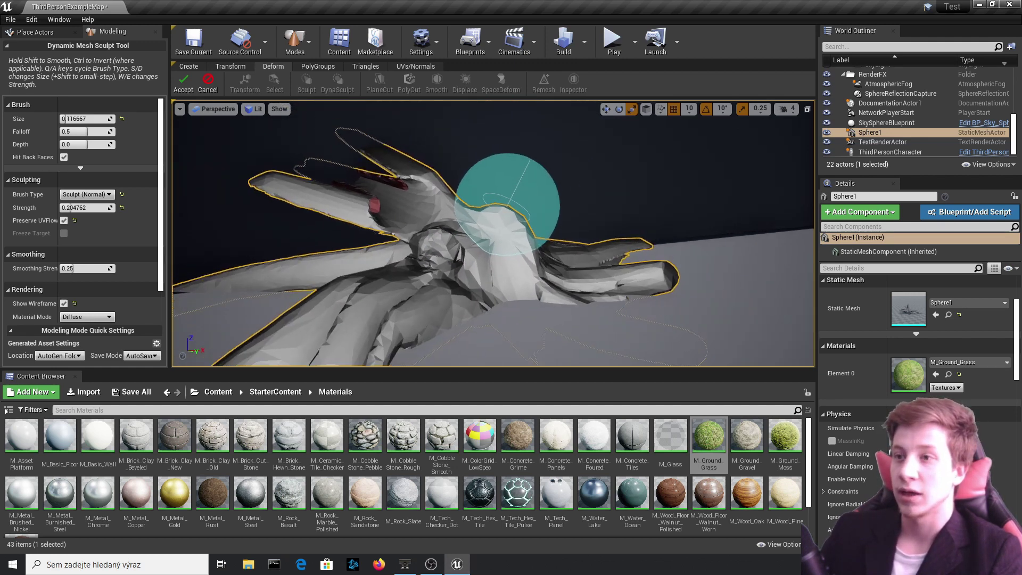
scroll(559, 184, up, 3)
mouse_move(558, 182)
right_down()
mouse_move(586, 198)
mouse_move(676, 205)
right_up()
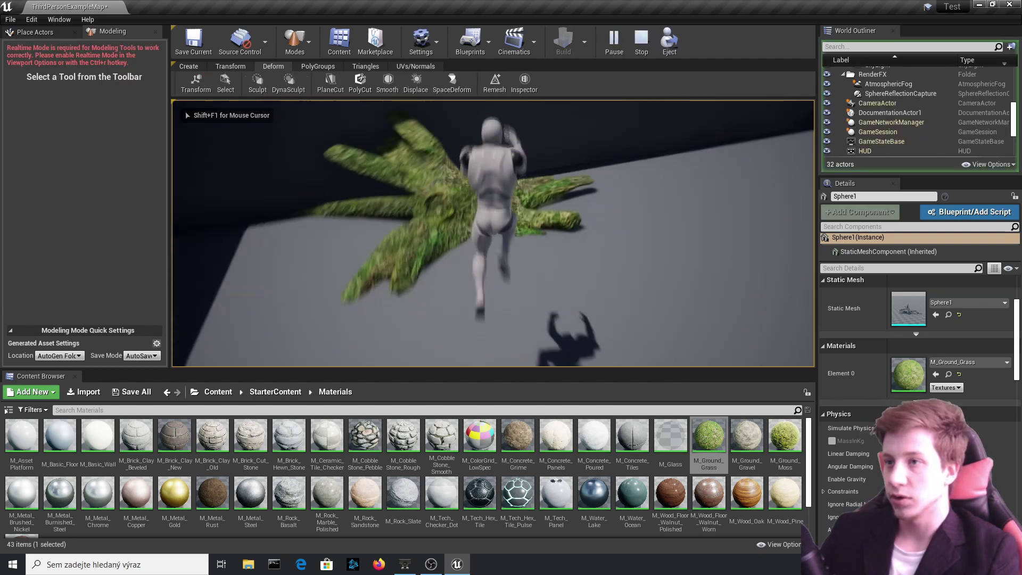
Step: Play the level and run and jump the character on and around the grass-covered mesh
key(w)
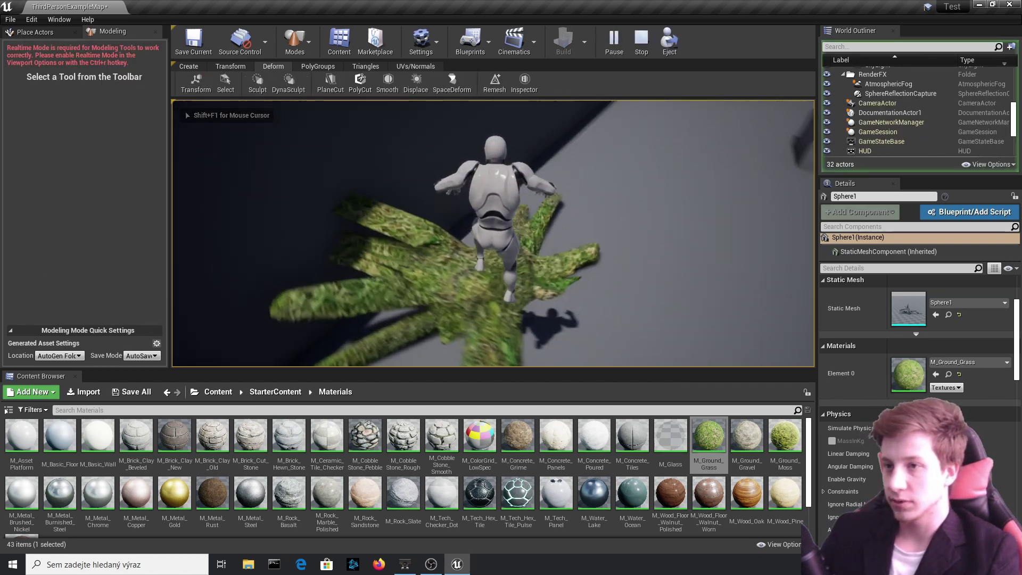
key(space)
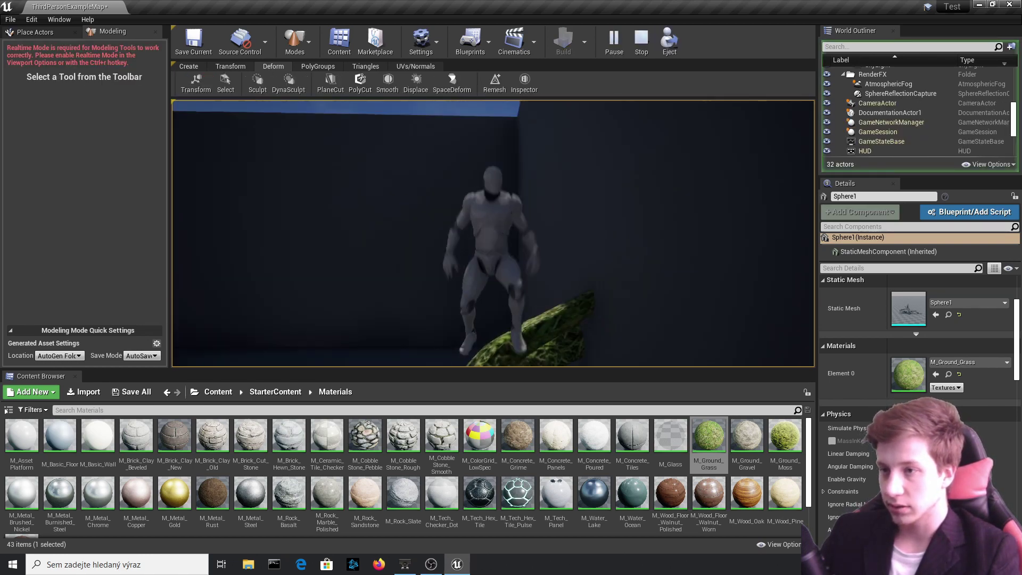
key(w)
key(w)
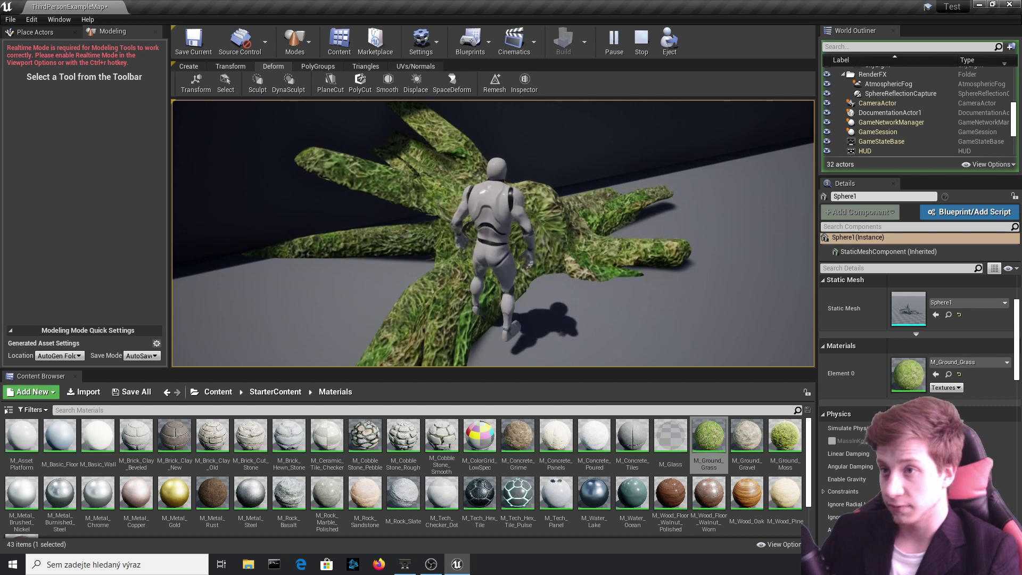